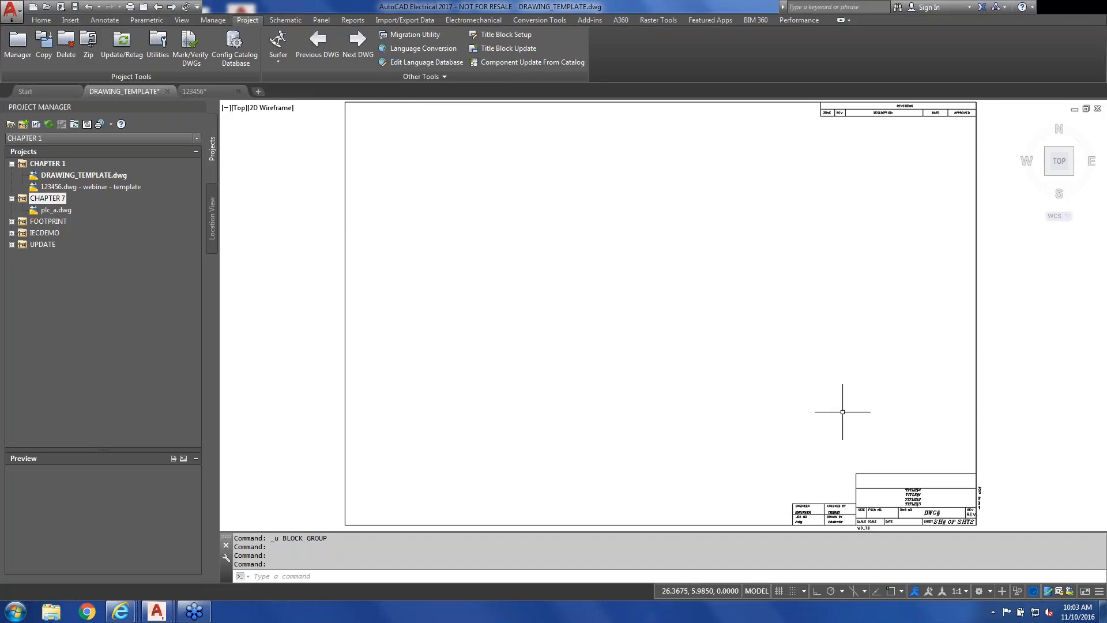
Start a new attribute definition for the title block and enter DATE as its tag.
mouse_move(877, 425)
middle_down()
mouse_move(815, 391)
mouse_move(772, 401)
middle_up()
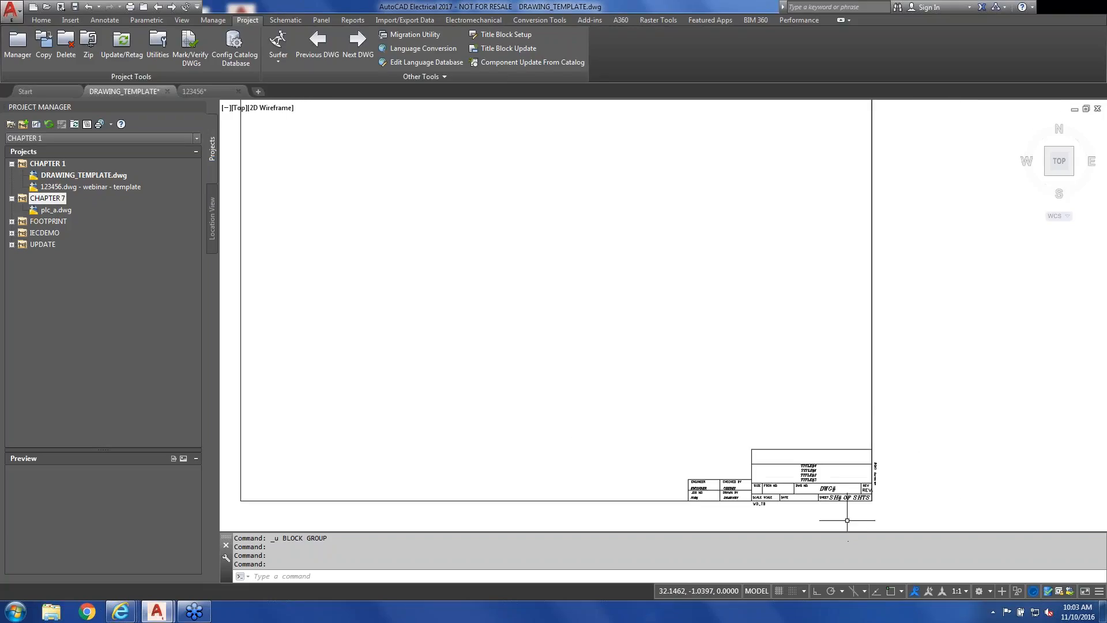
scroll(842, 519, up, 4)
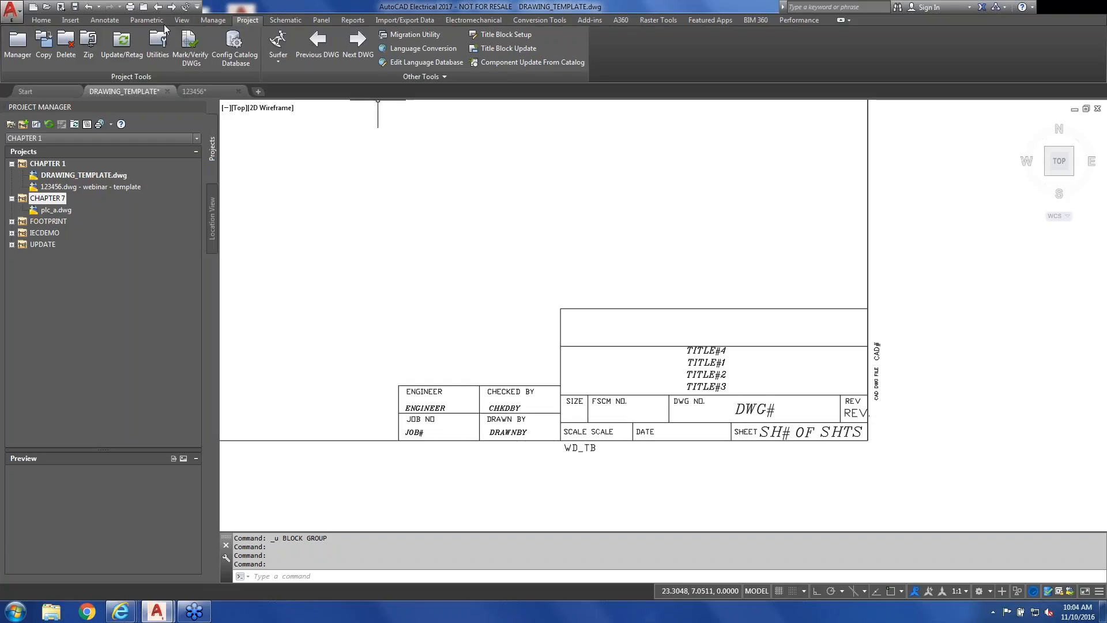
click(70, 20)
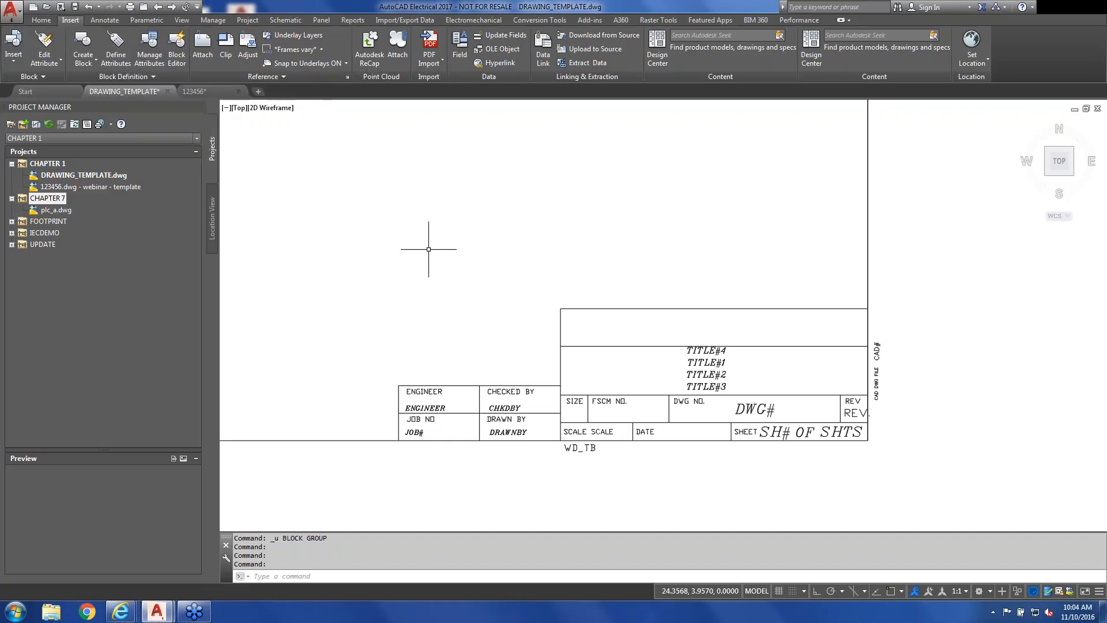
click(102, 54)
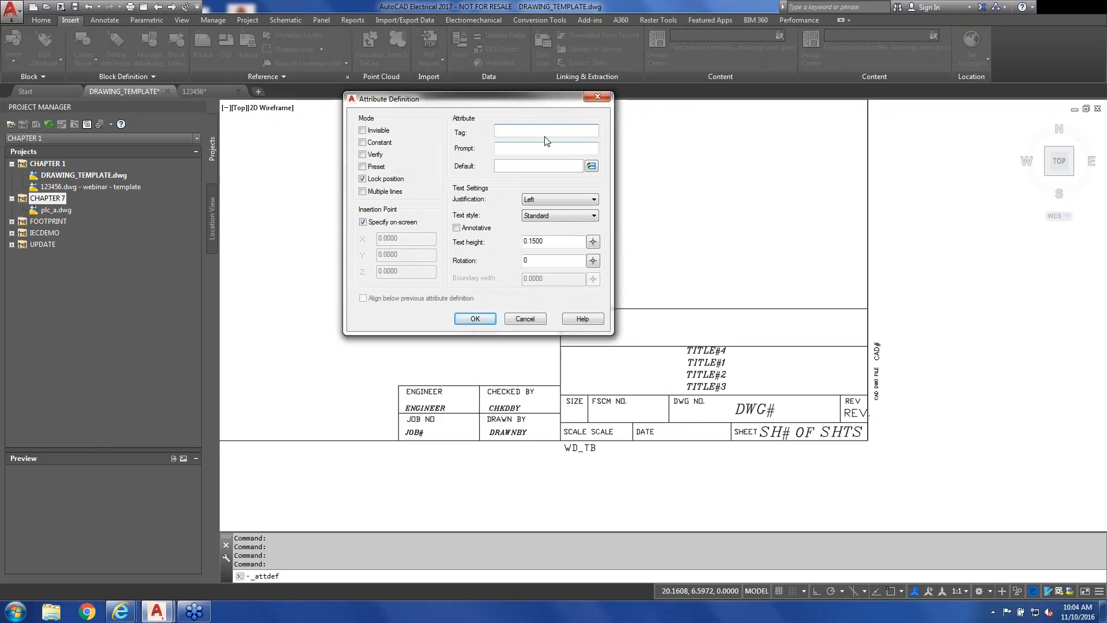
text(Date)
key(BackSpace)
key(BackSpace)
key(BackSpace)
text(ATE)
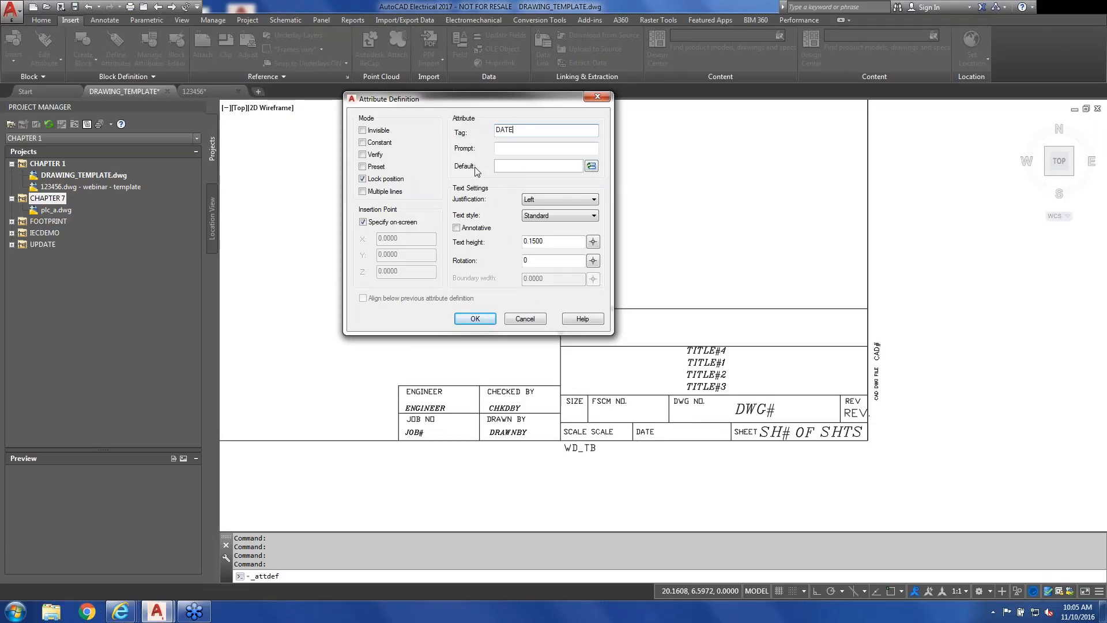
Set the attribute's default value to a Date field in the d-MMM-yy format.
click(591, 166)
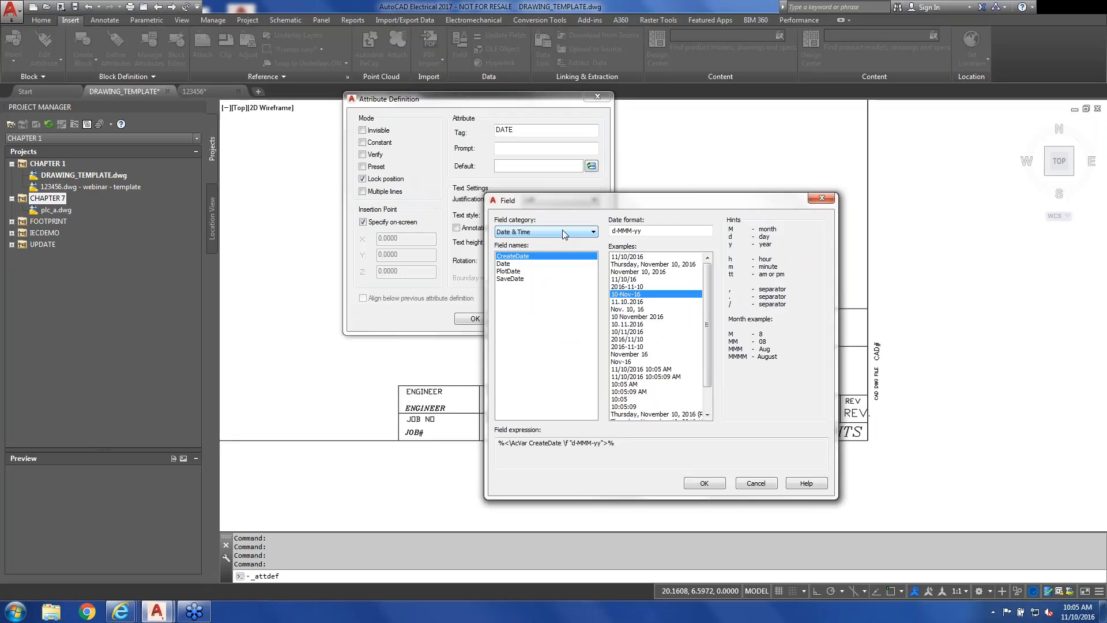
click(514, 263)
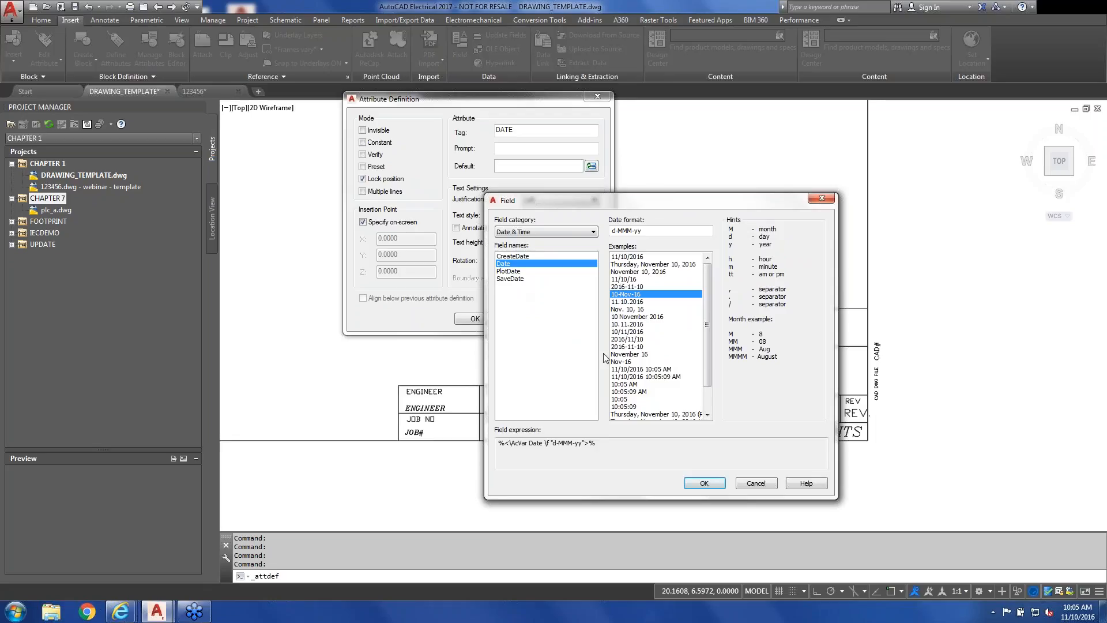
click(704, 483)
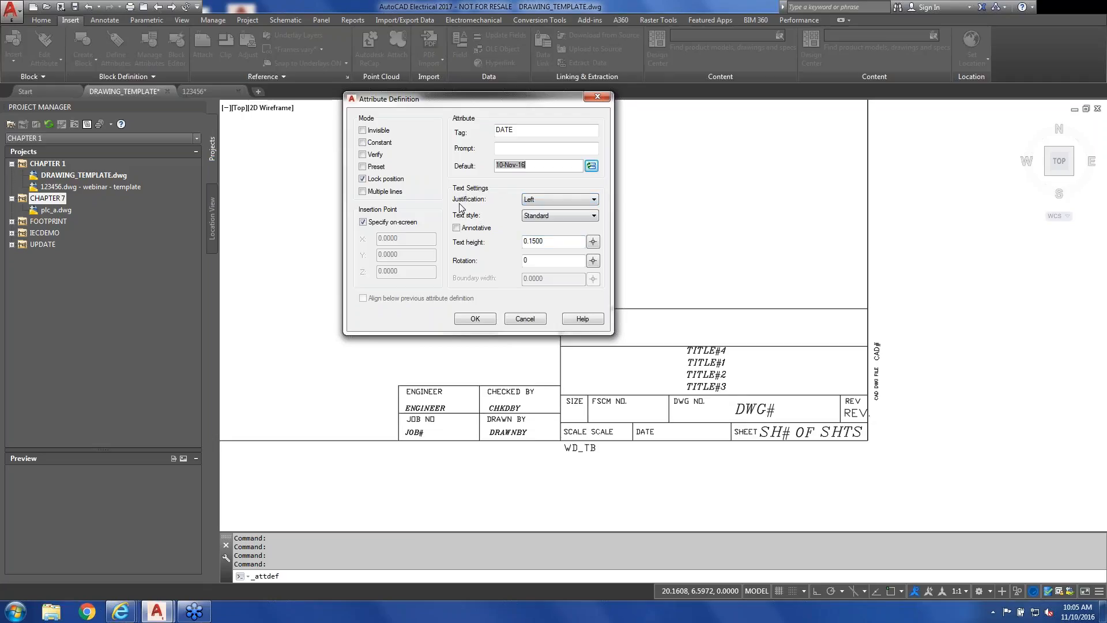
Use Left justification and the Standard text style, and place the DATE attribute in the title block's date cell.
click(535, 200)
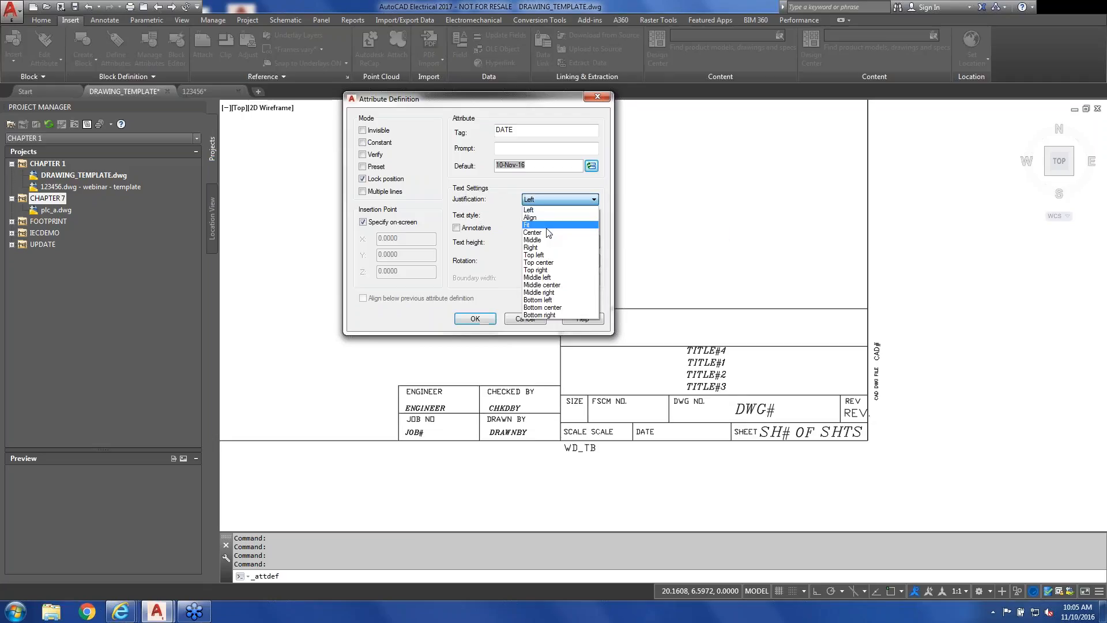
click(548, 215)
click(550, 202)
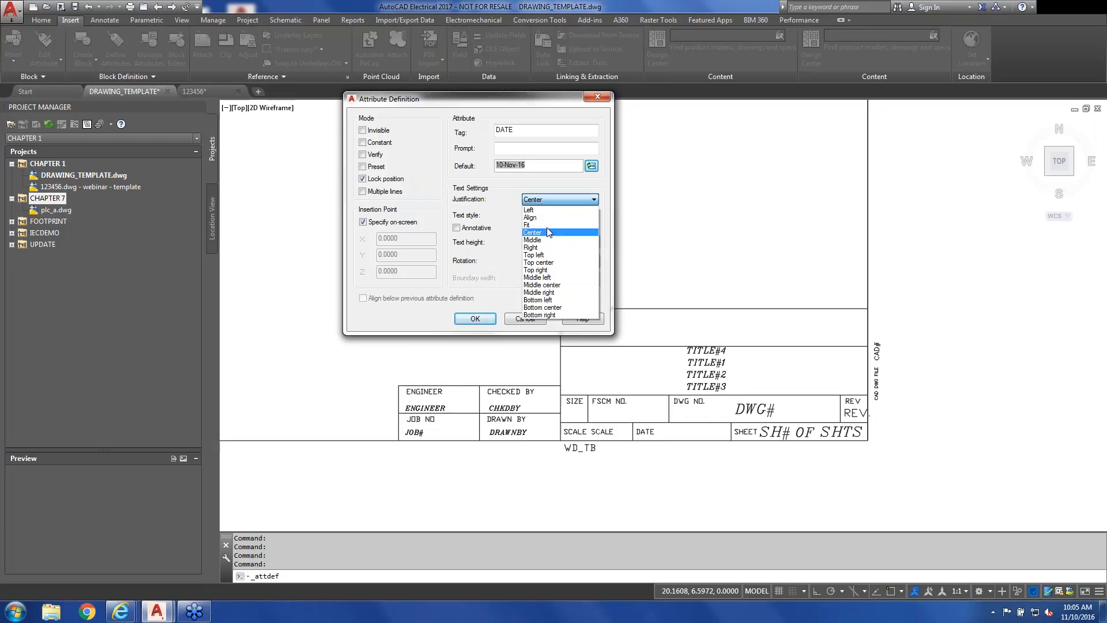
click(552, 211)
click(552, 211)
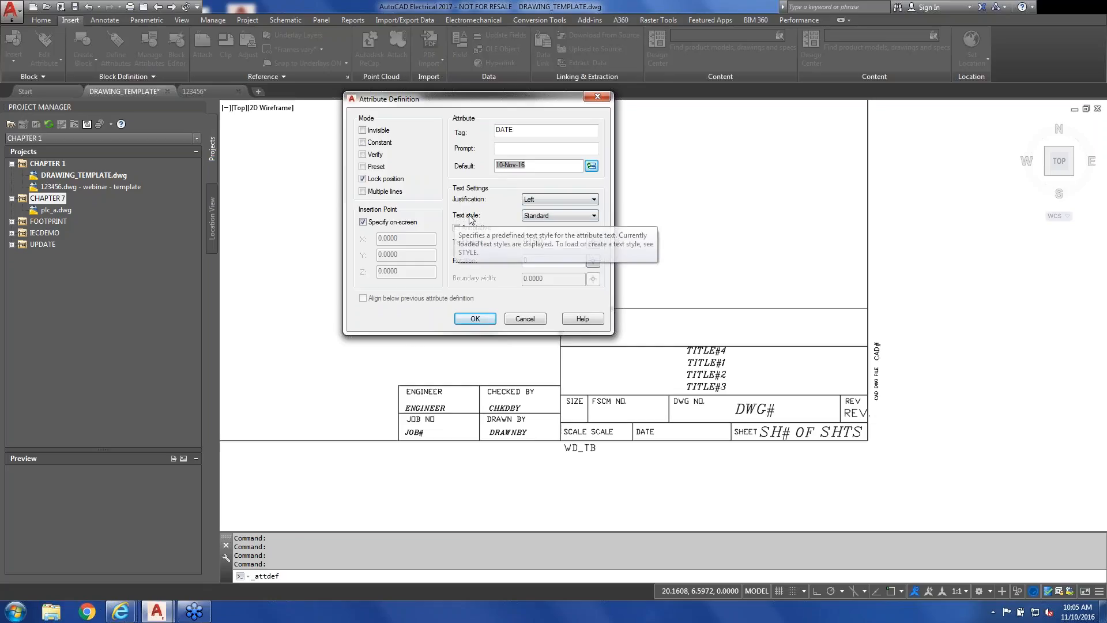
click(566, 215)
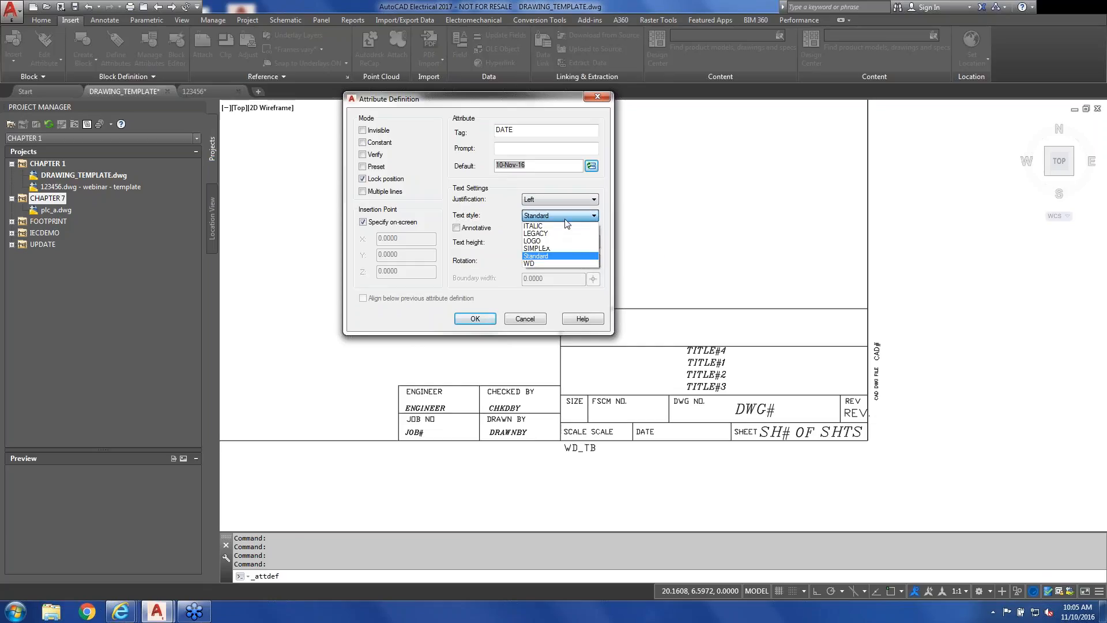
click(553, 257)
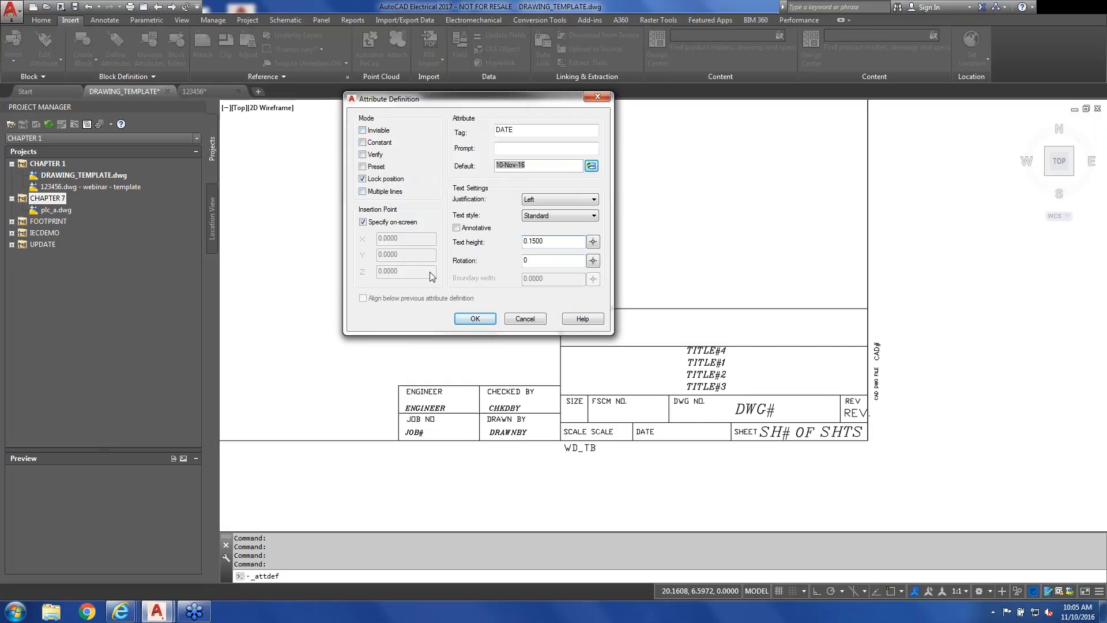
click(474, 321)
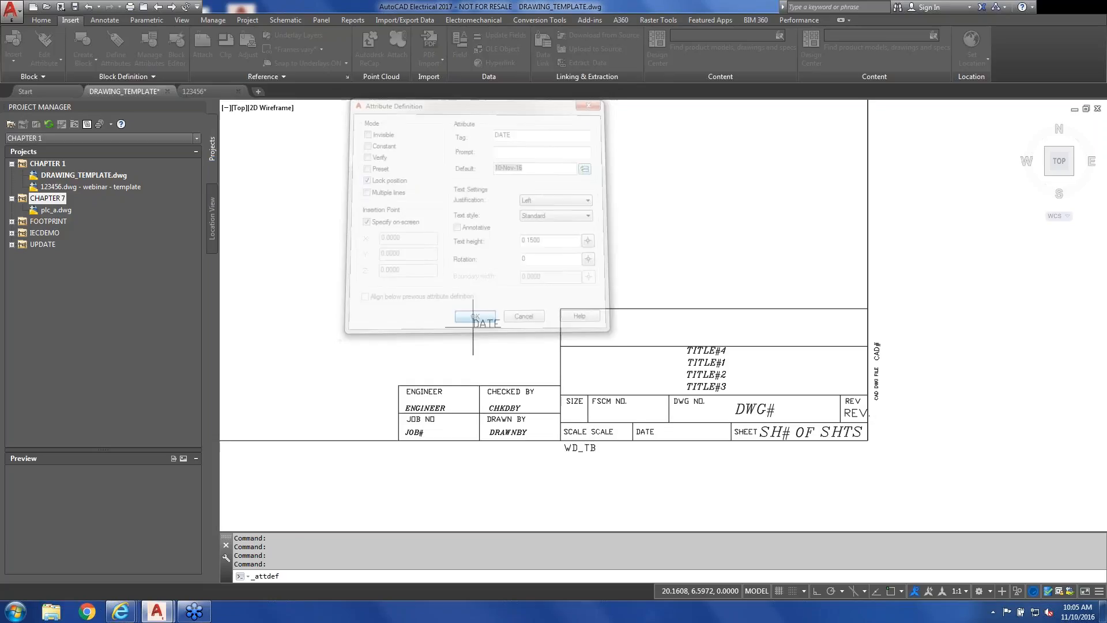
click(668, 437)
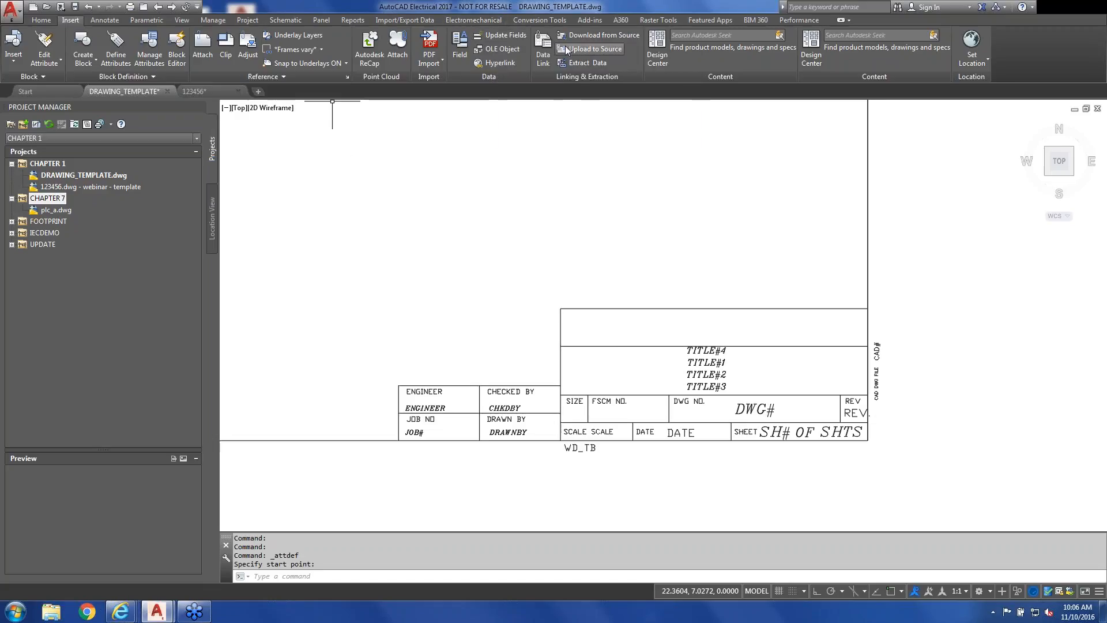
right_click(881, 19)
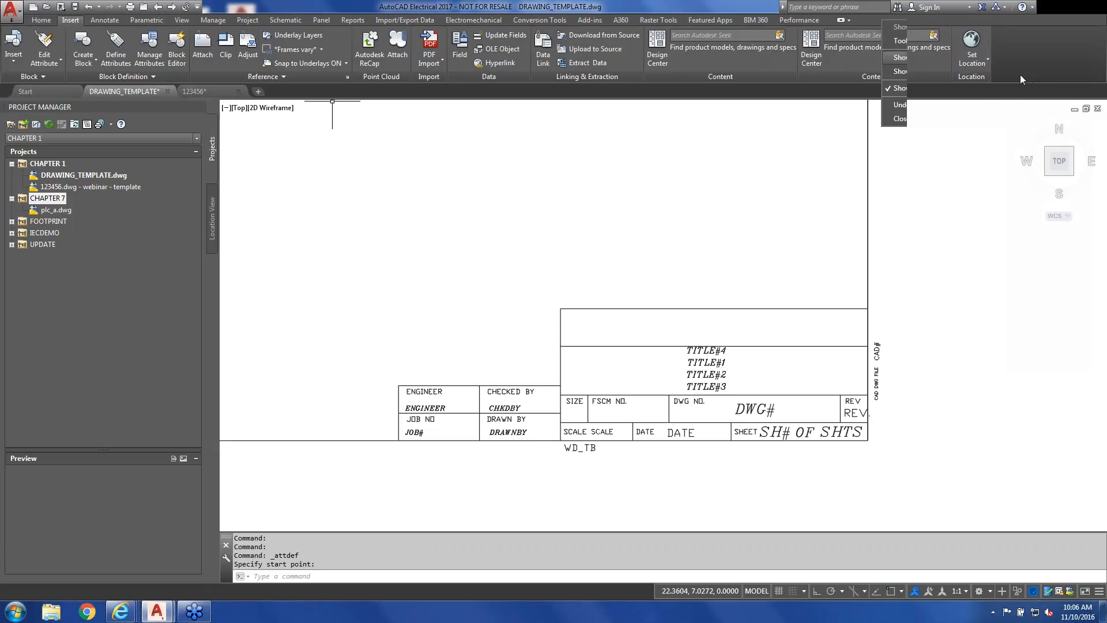
scroll(1019, 74, down, 1)
right_click(845, 19)
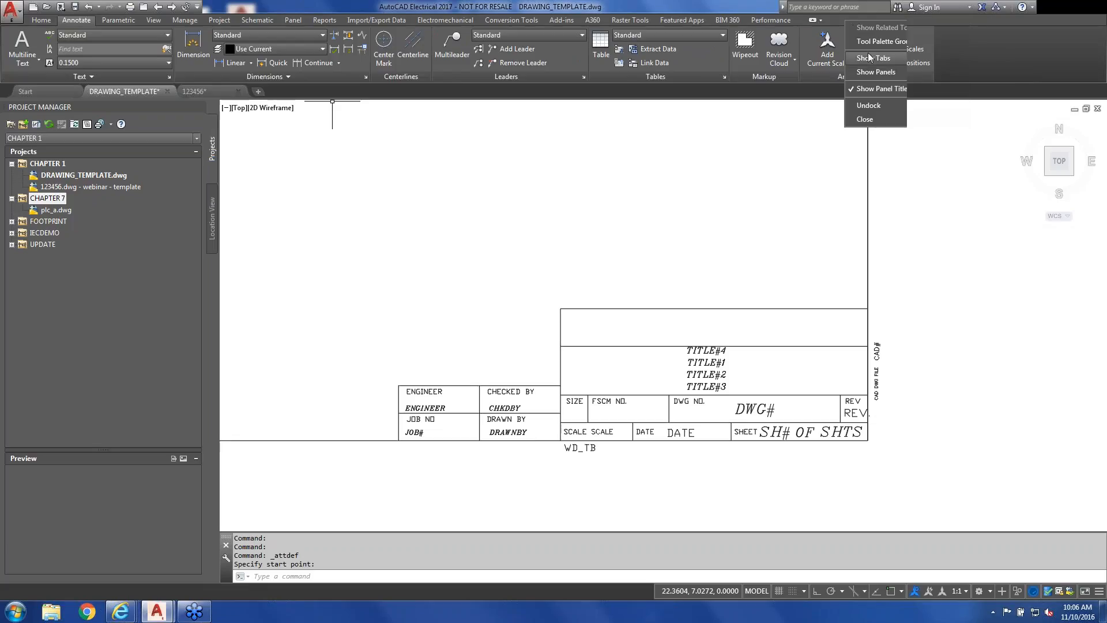
click(1003, 78)
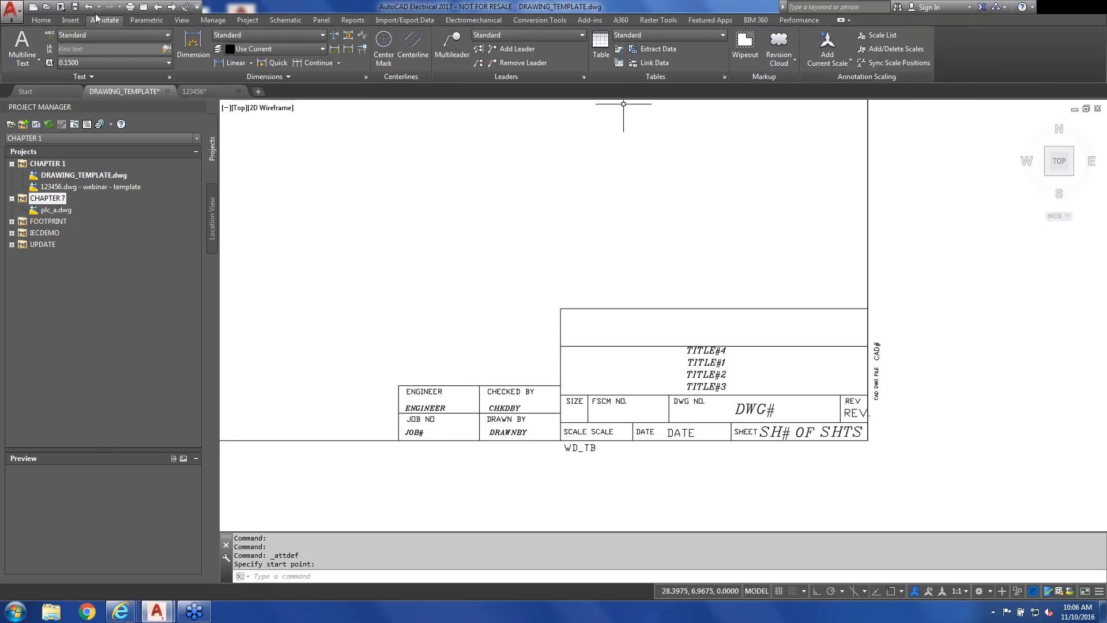
Review the description fields of the CHAPTER 1 project.
click(254, 20)
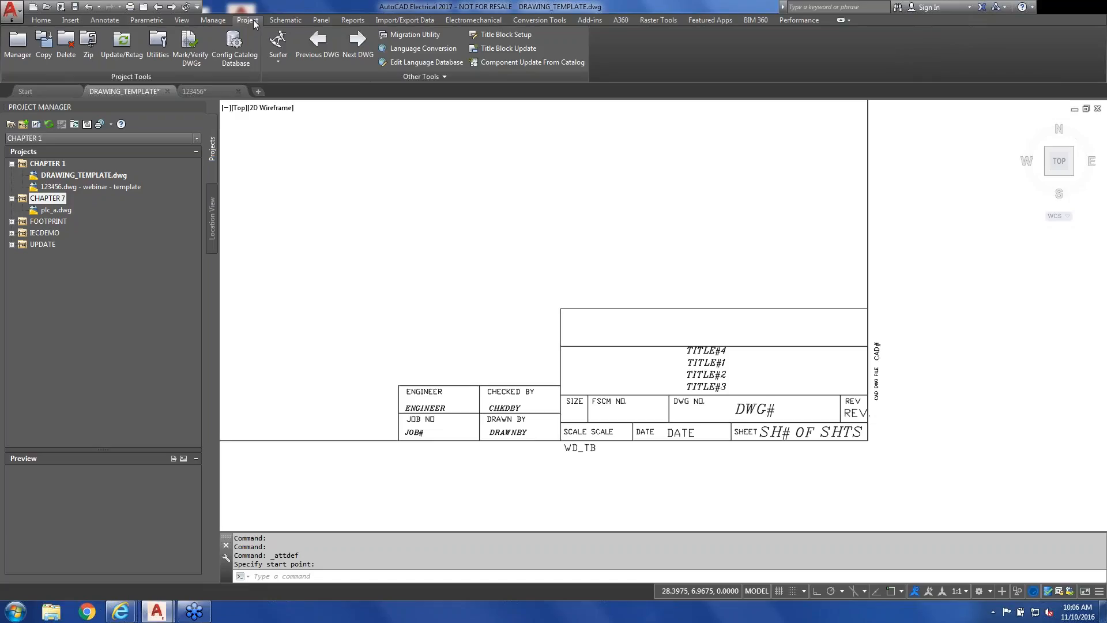
click(518, 34)
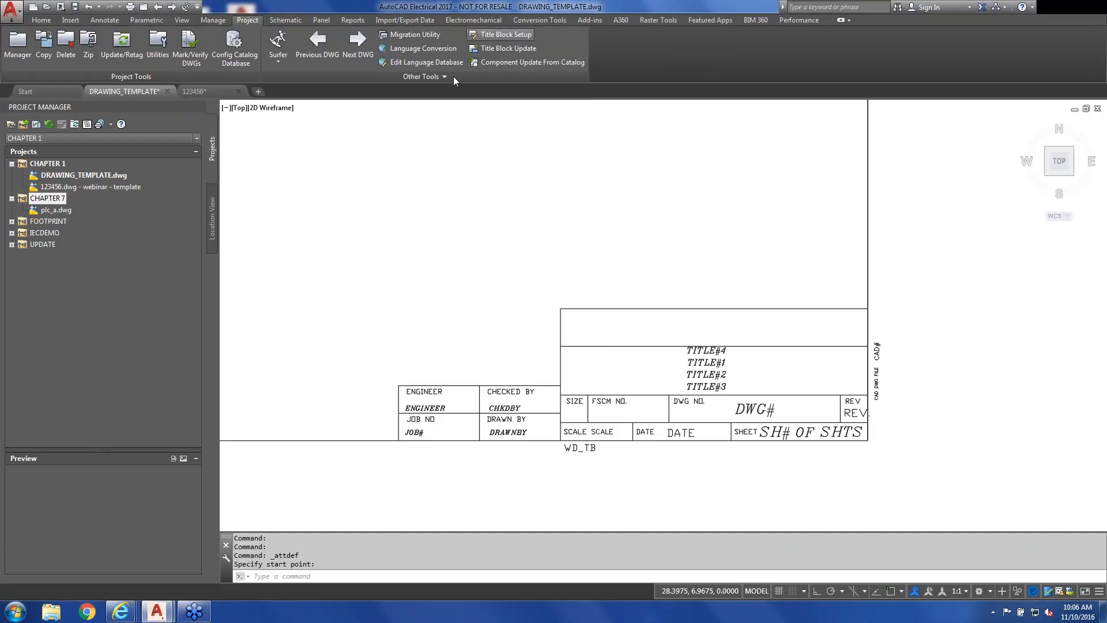
click(46, 165)
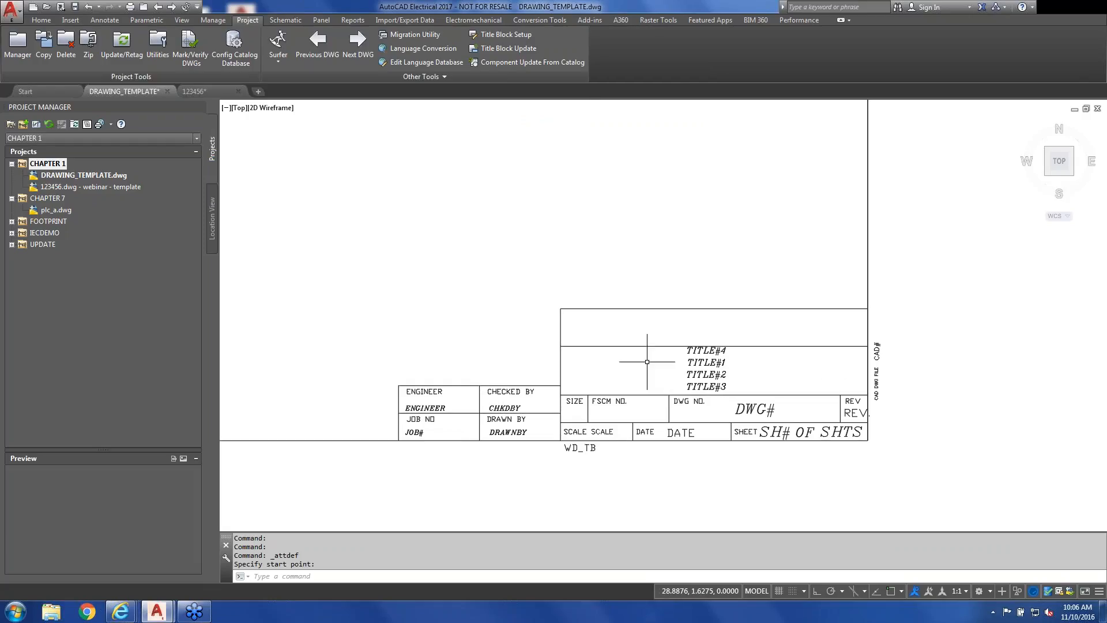
right_click(53, 164)
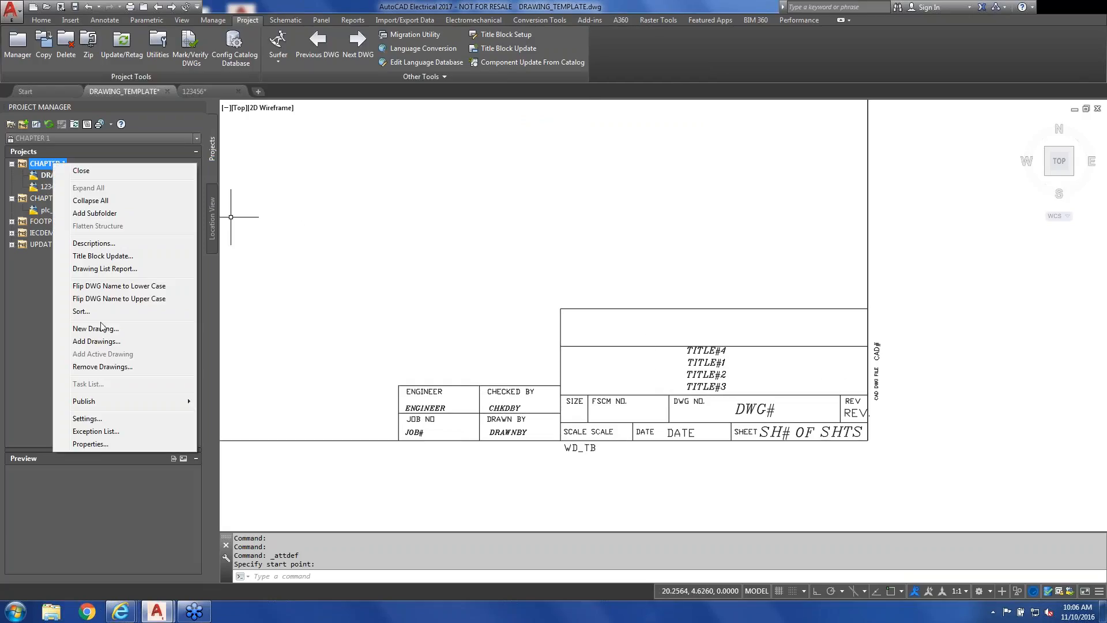
click(94, 243)
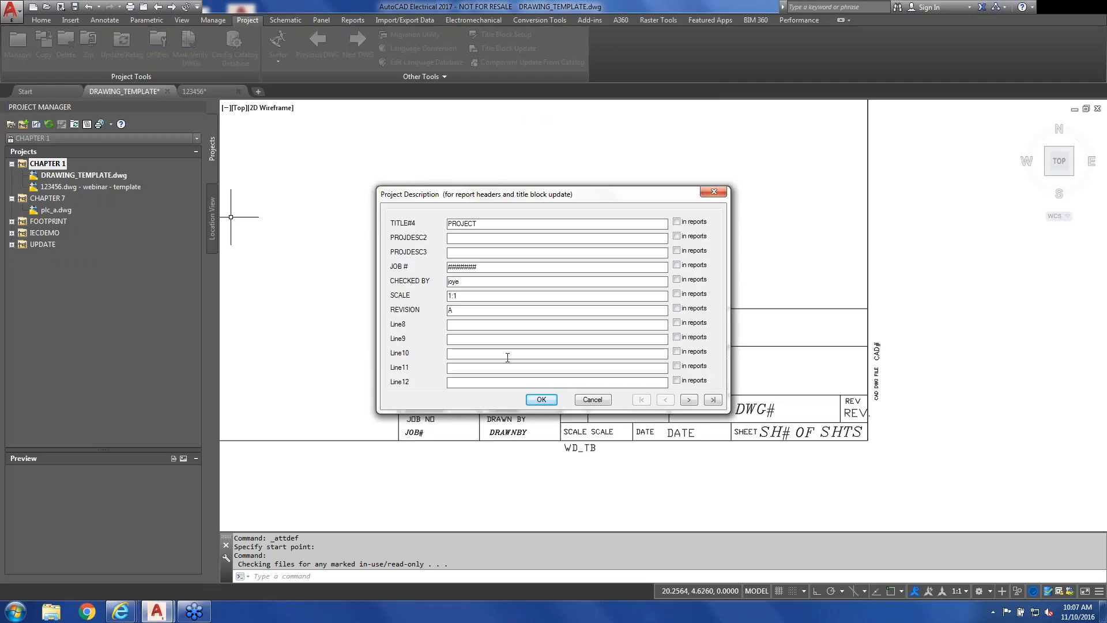
click(552, 399)
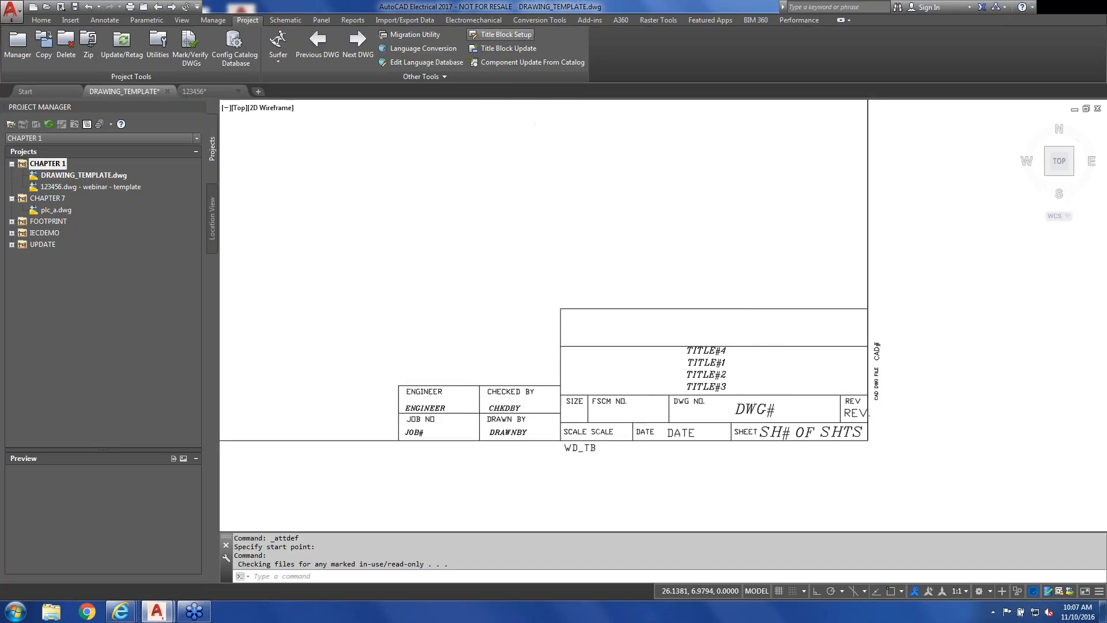
click(500, 35)
drag(513, 196, 519, 122)
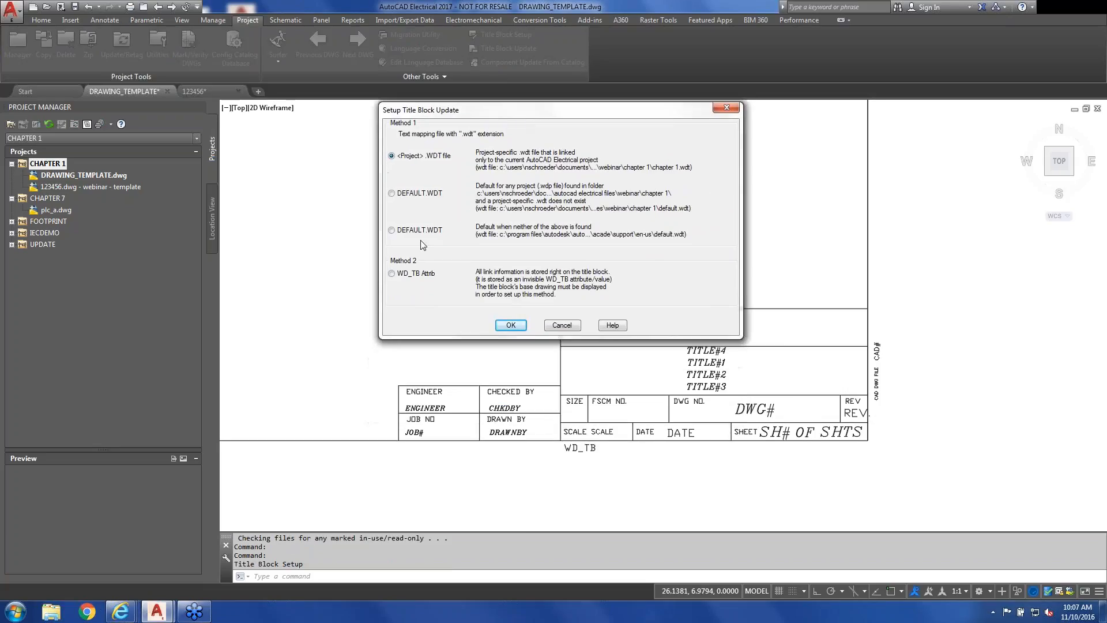
click(392, 274)
click(574, 325)
Inspect the definition of the WD_TB attribute below the title block.
click(565, 448)
double_click(564, 448)
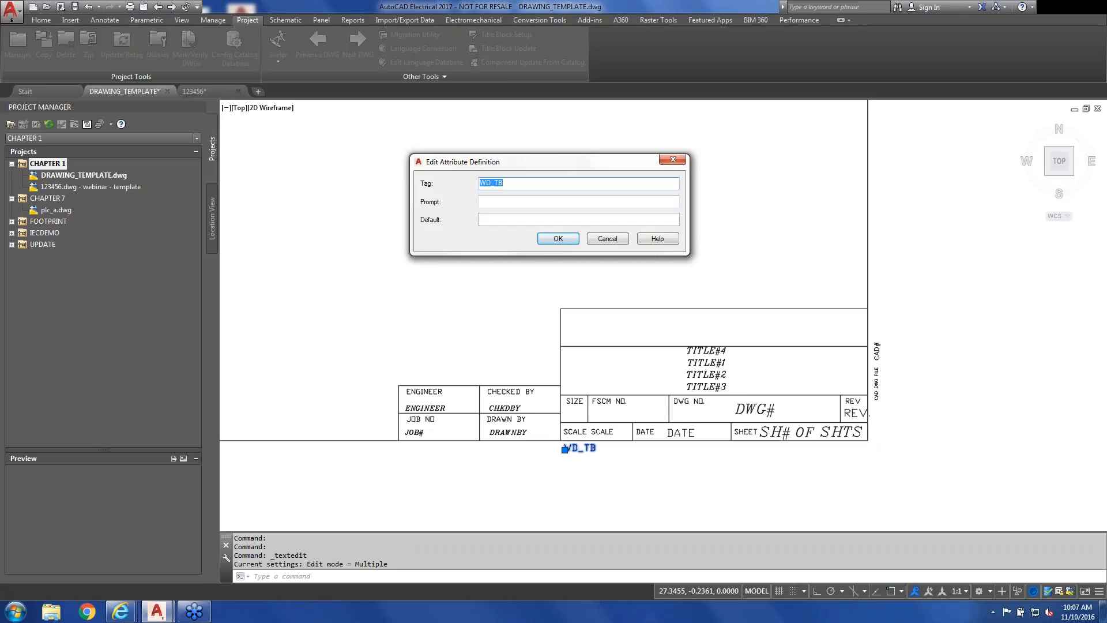
click(557, 238)
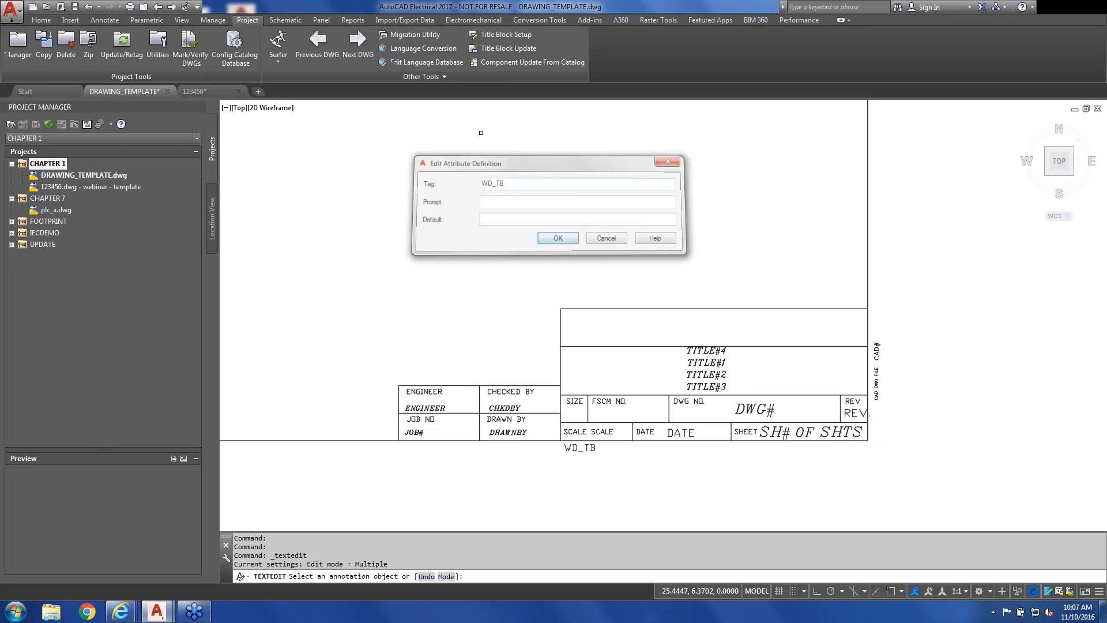
Begin the title block setup with the WD_TB attribute method, keeping the mapping dialog clear of the title block.
click(506, 34)
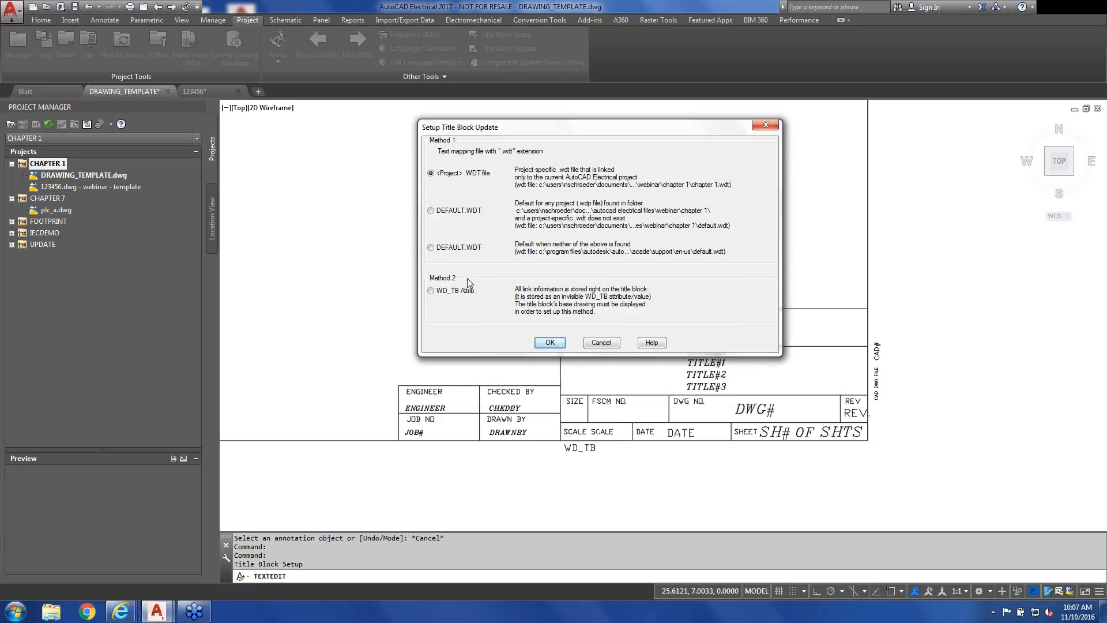
click(430, 290)
click(550, 342)
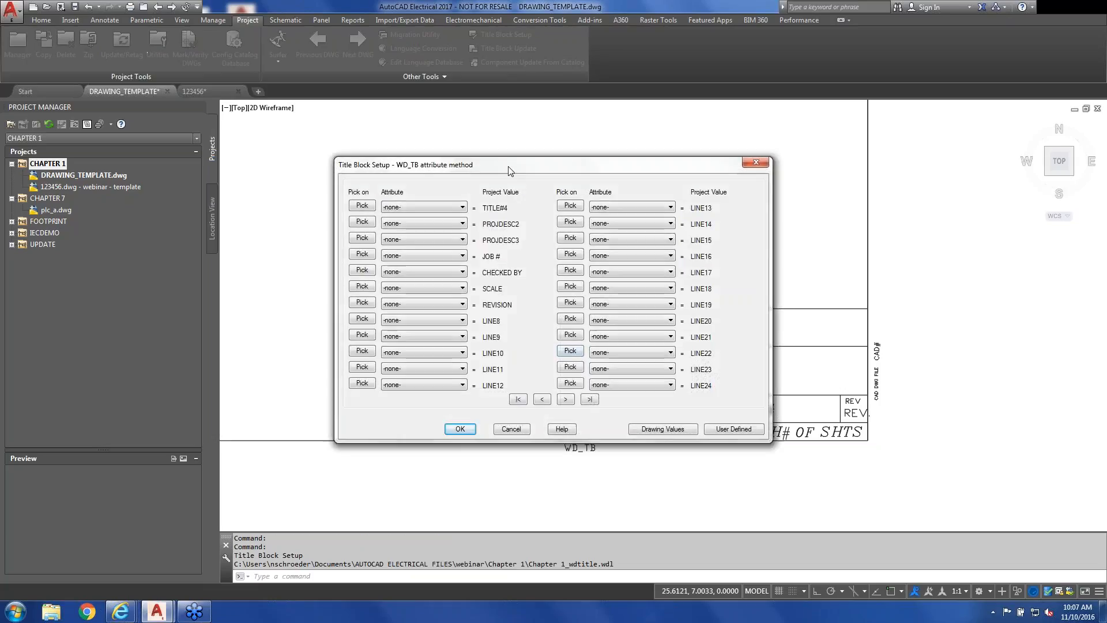
mouse_move(512, 161)
mouse_down()
mouse_move(586, 25)
mouse_move(564, 46)
mouse_up()
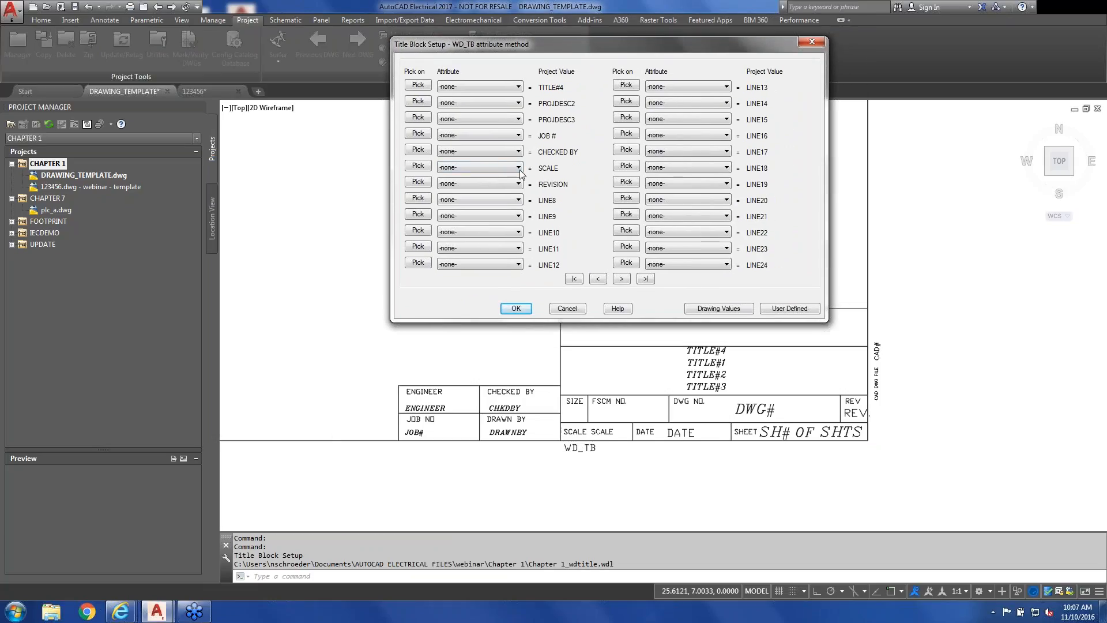
Map the attributes TITLE#4, JOB# and CHKDBY to the project values TITLE#4, JOB # and CHECKED BY.
click(502, 88)
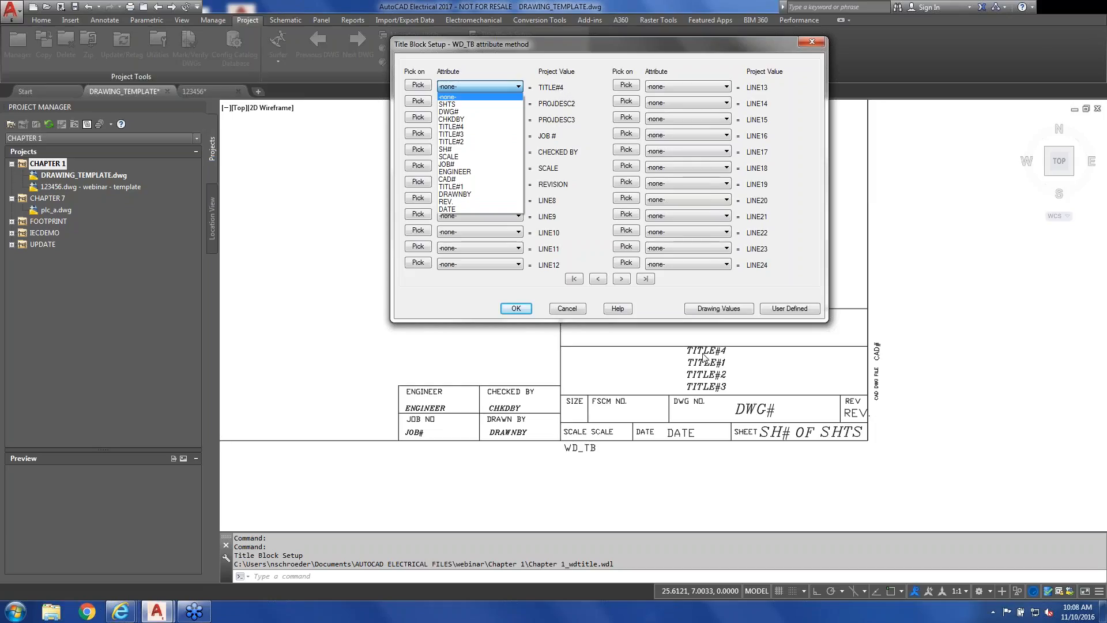
click(447, 130)
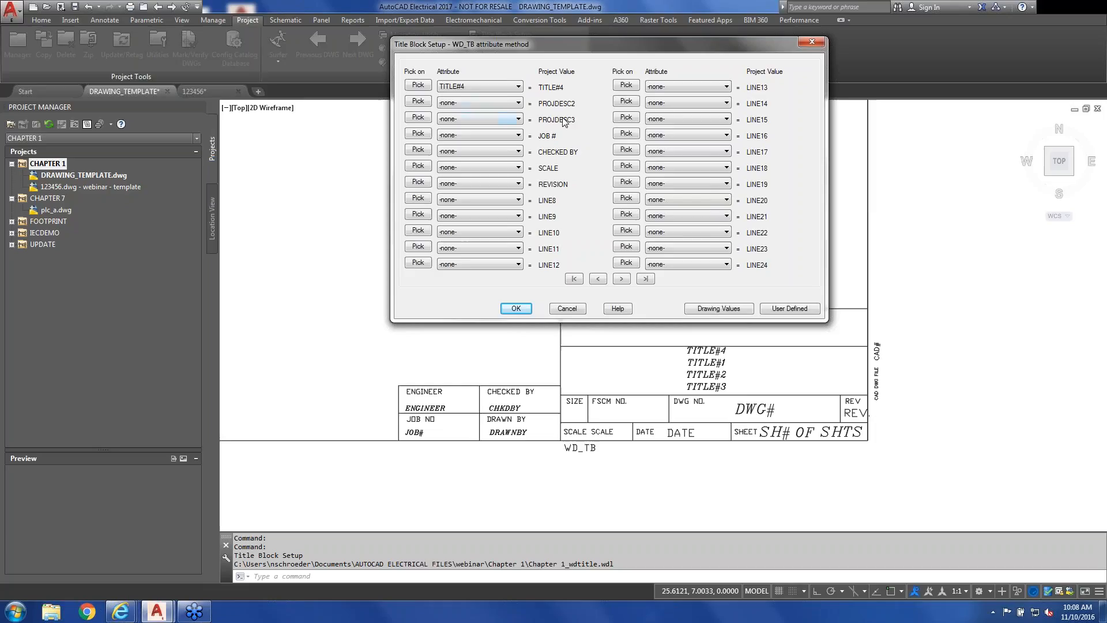
click(459, 135)
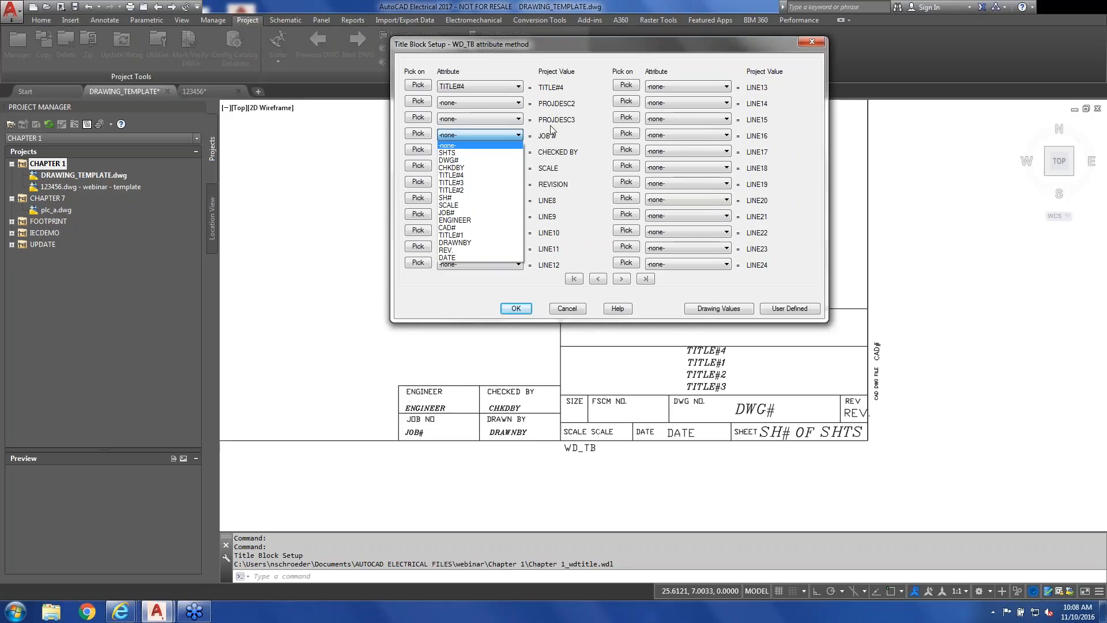
click(450, 213)
click(480, 152)
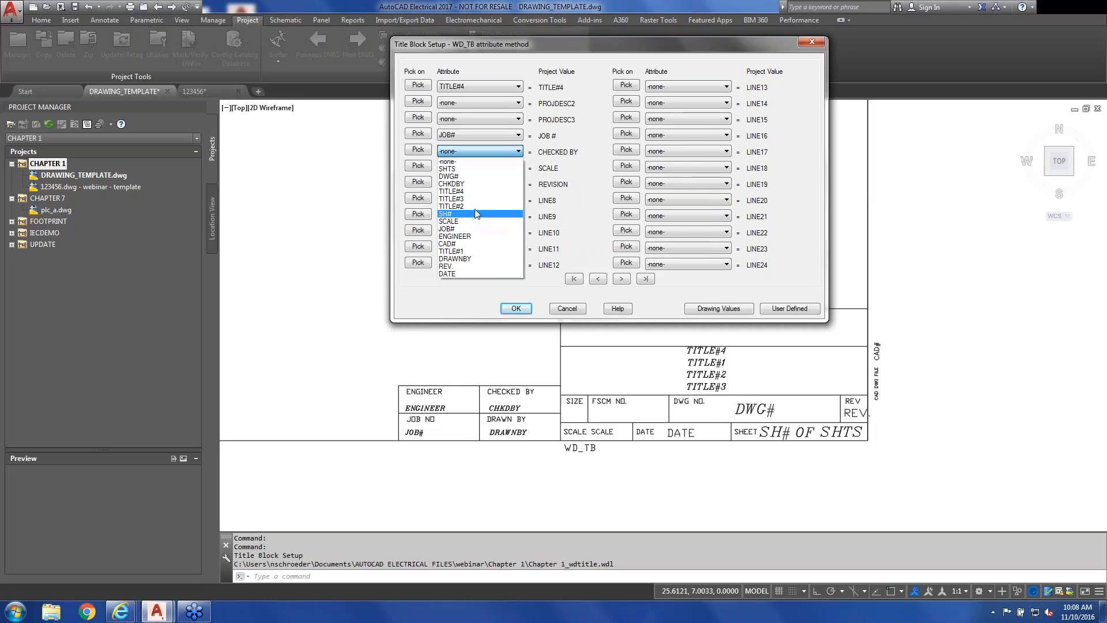
click(465, 183)
Map the SCALE attribute to the SCALE project value and the REV. attribute to REVISION.
click(491, 166)
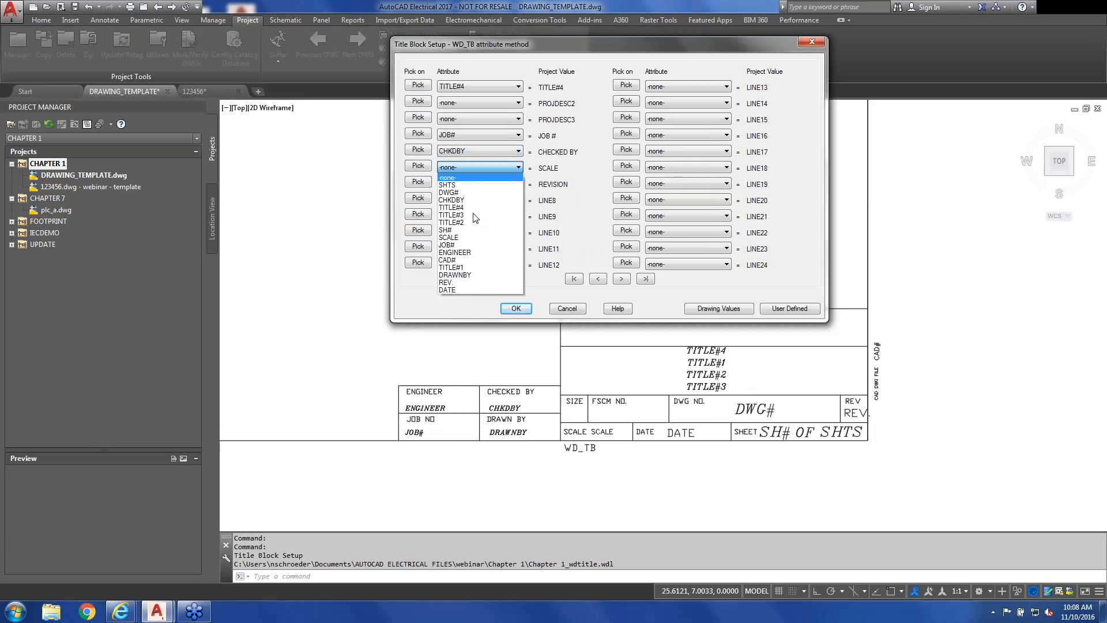
click(470, 237)
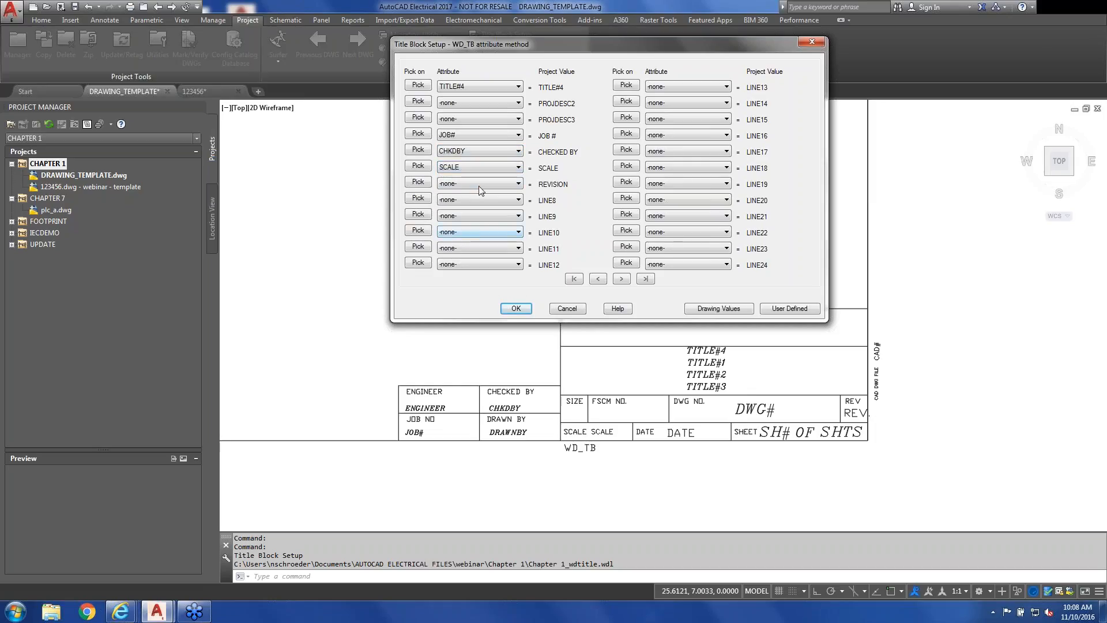
click(481, 183)
click(468, 299)
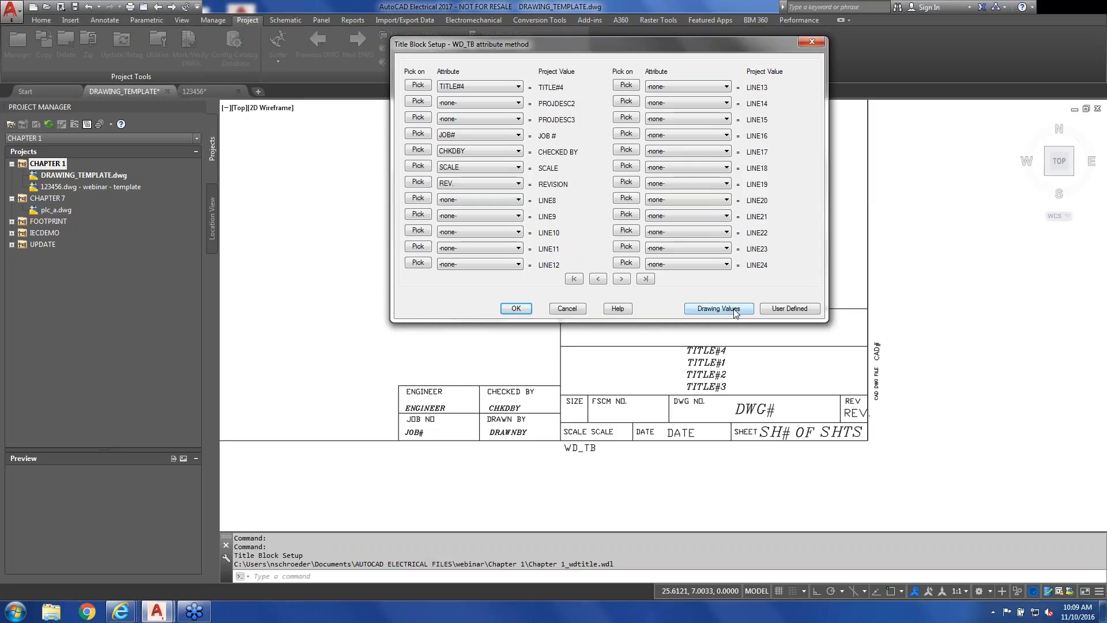
In the drawing values, assign SH# to Sheet (%S value) and SHTS to Sheet Maximum.
click(719, 308)
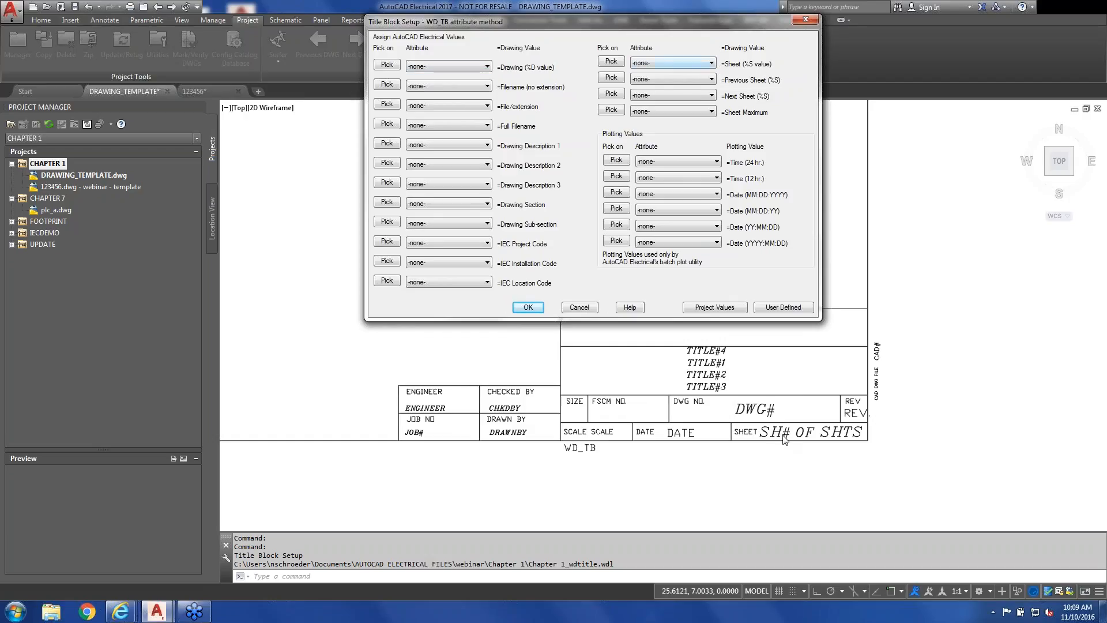
click(692, 64)
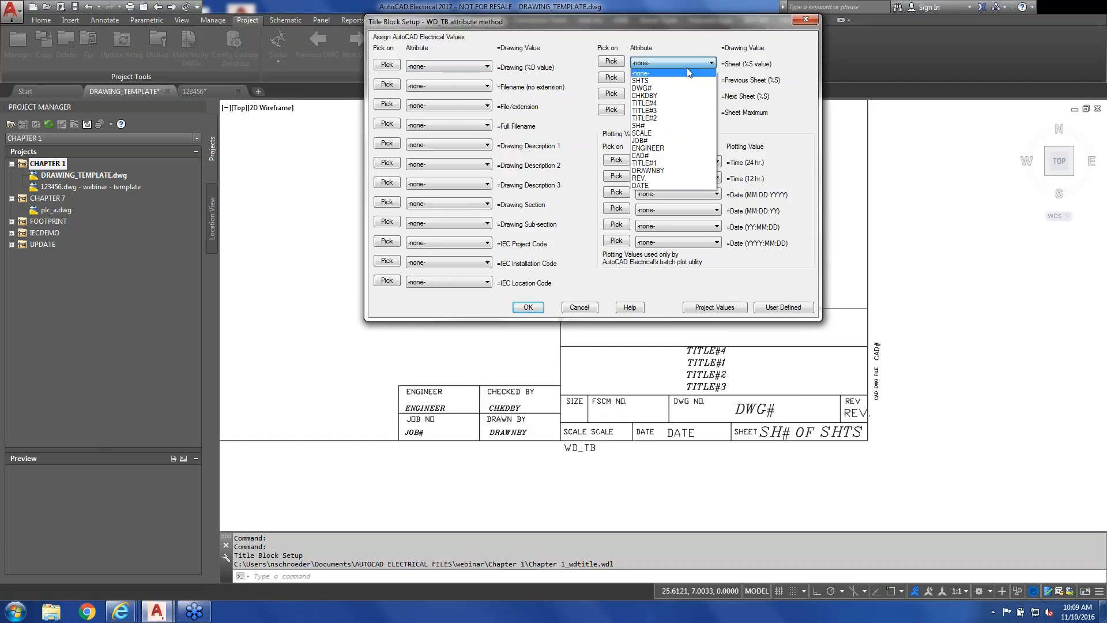
click(658, 125)
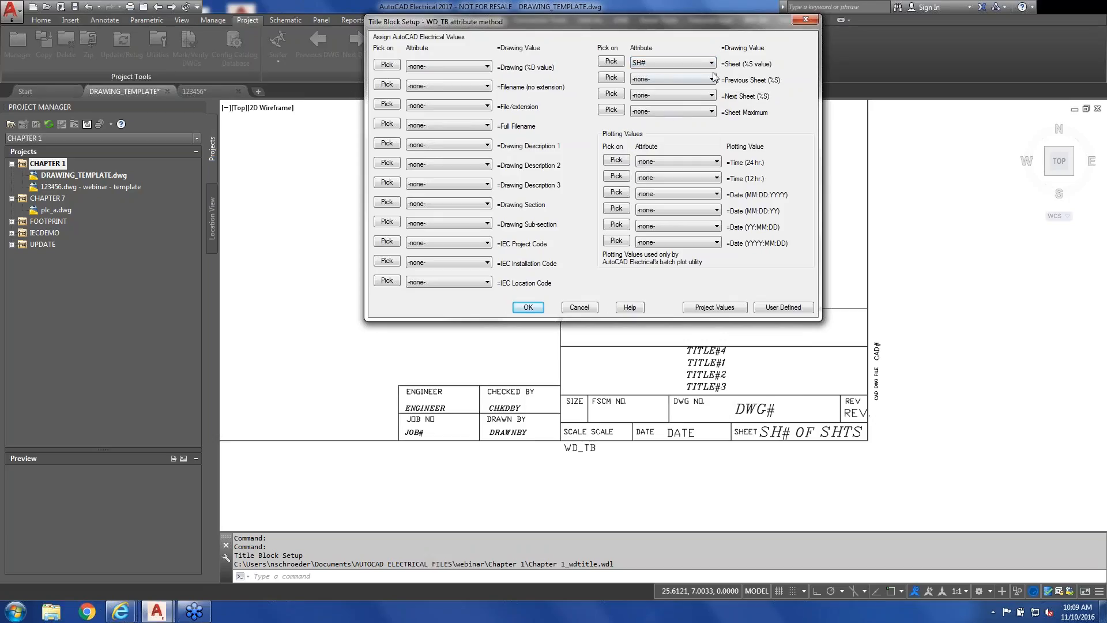
click(710, 111)
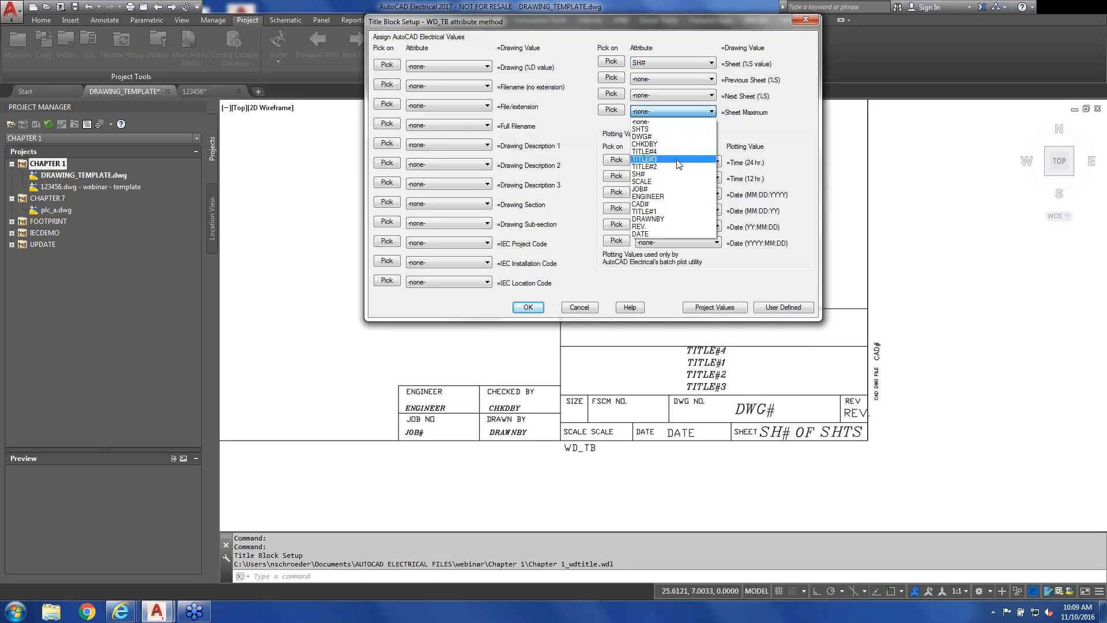
click(669, 130)
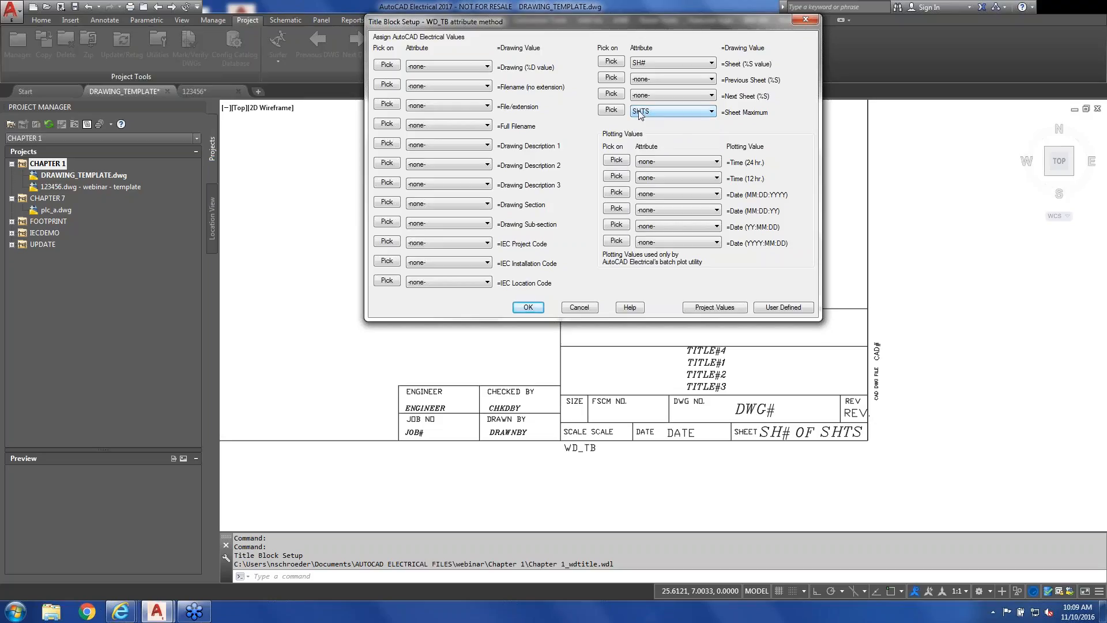
Assign TITLE#2 to Drawing Description 1 and TITLE#3 to Drawing Description 2.
click(486, 145)
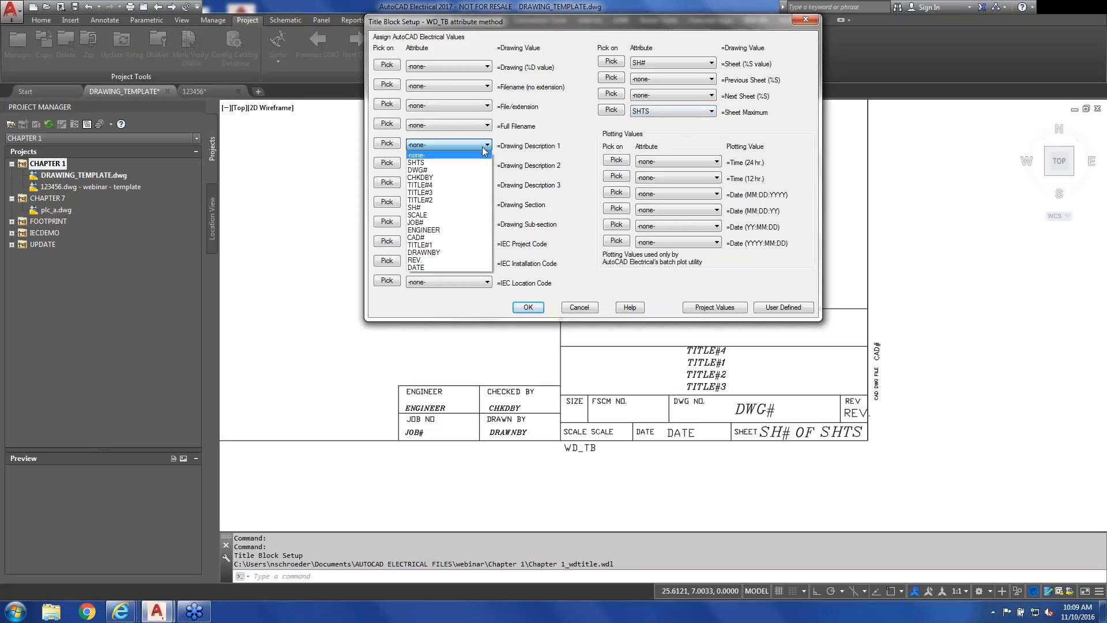
click(434, 200)
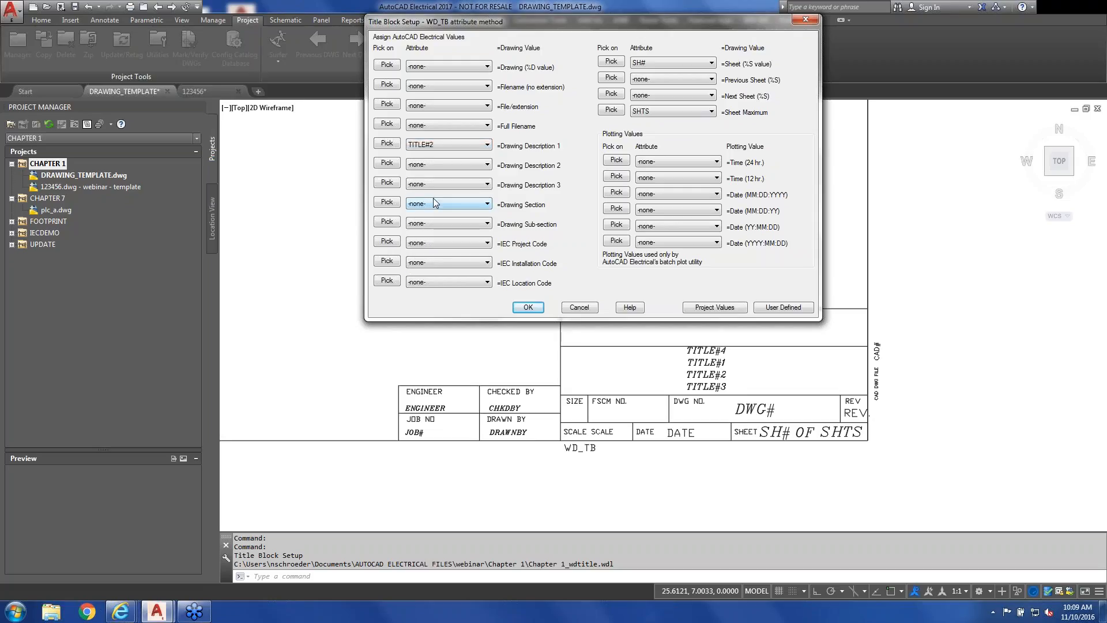
click(468, 166)
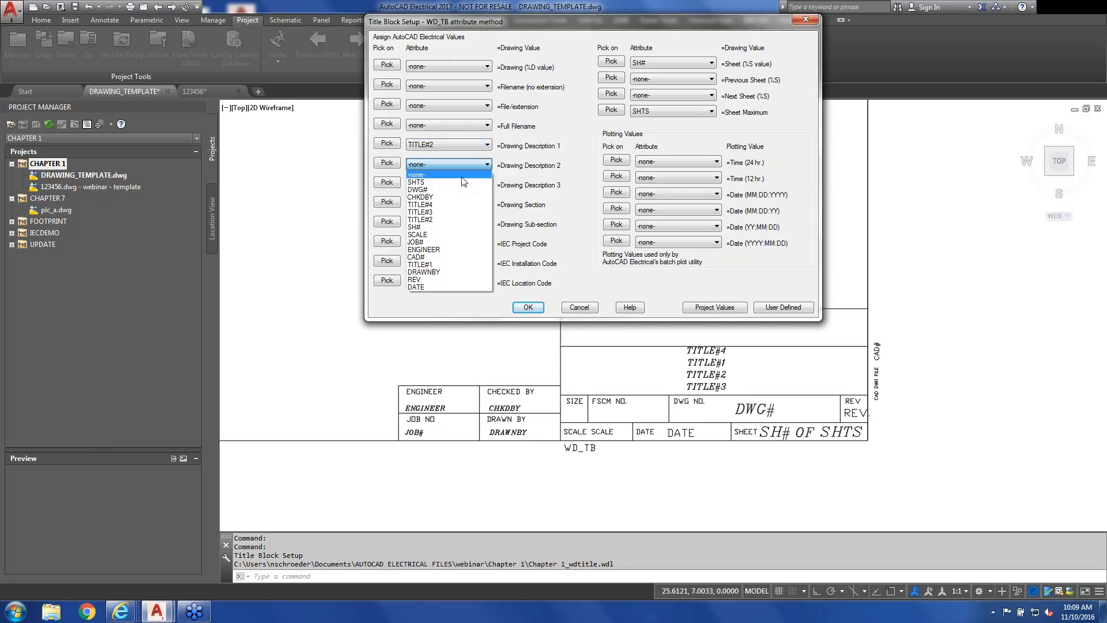
click(452, 213)
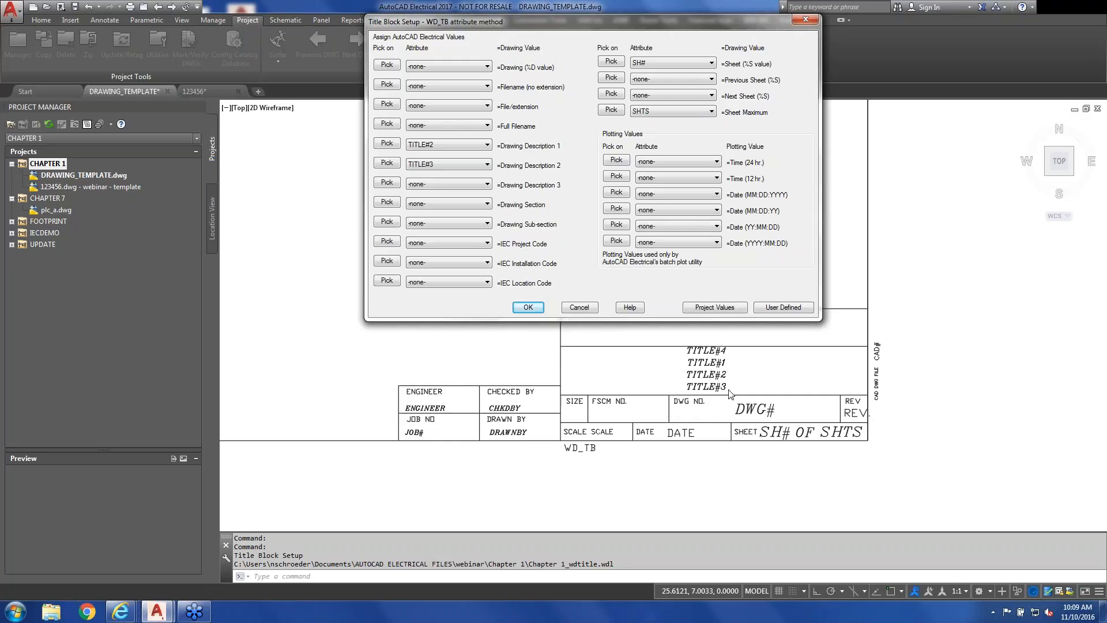
Return to the project values and map the TITLE#1 attribute to PROJDESC2.
click(701, 310)
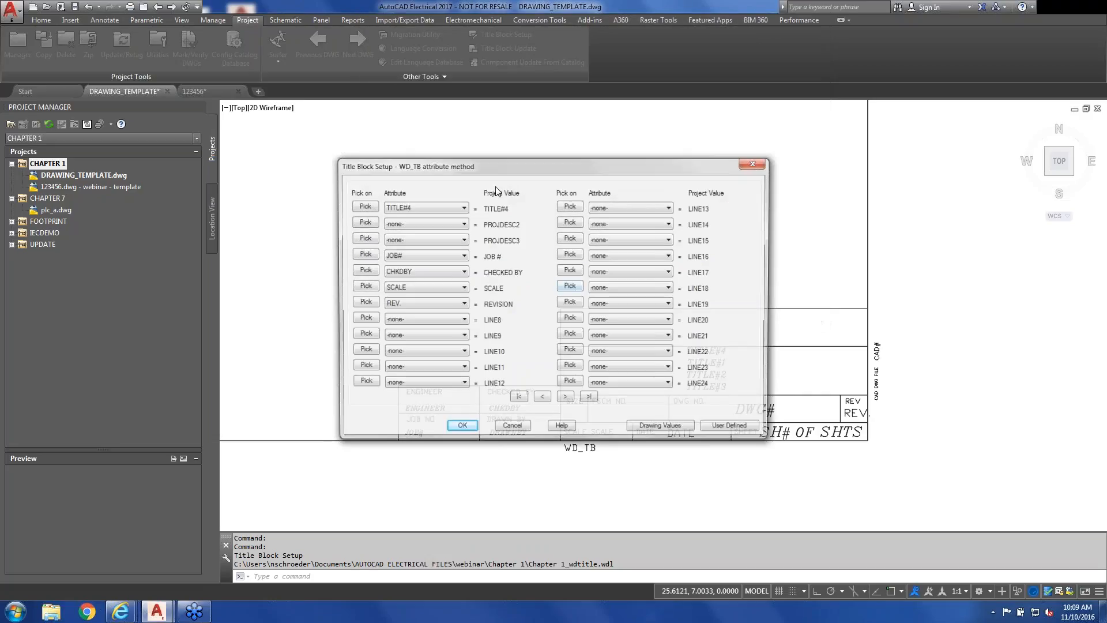
click(440, 224)
click(404, 321)
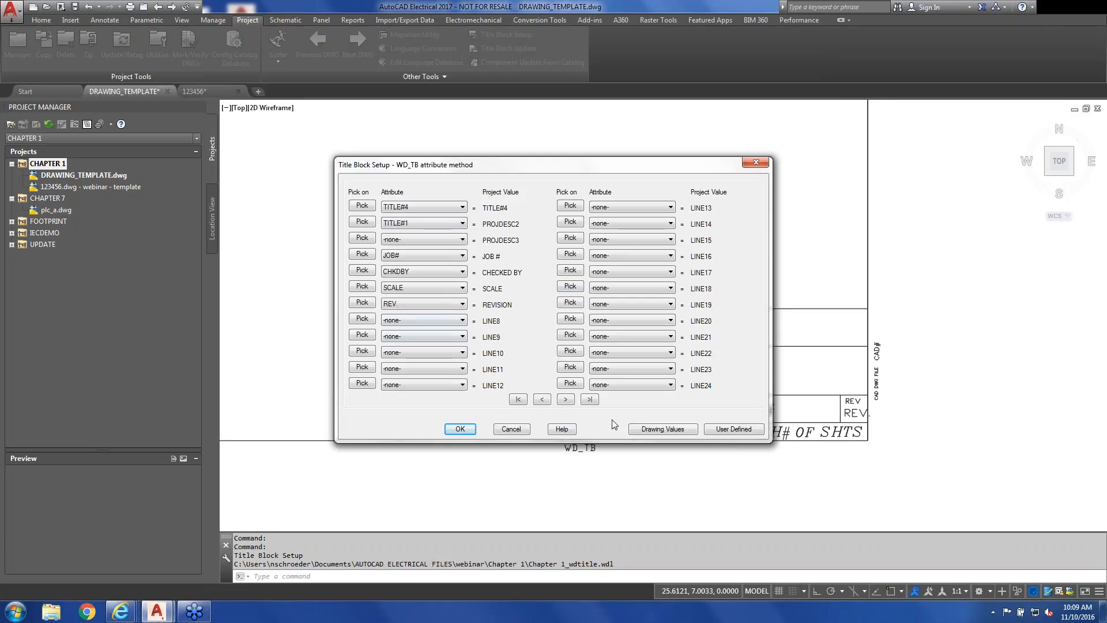
Go back to the drawing values and assign the CAD# attribute to Drawing (%D value), keeping the title block in view.
click(658, 428)
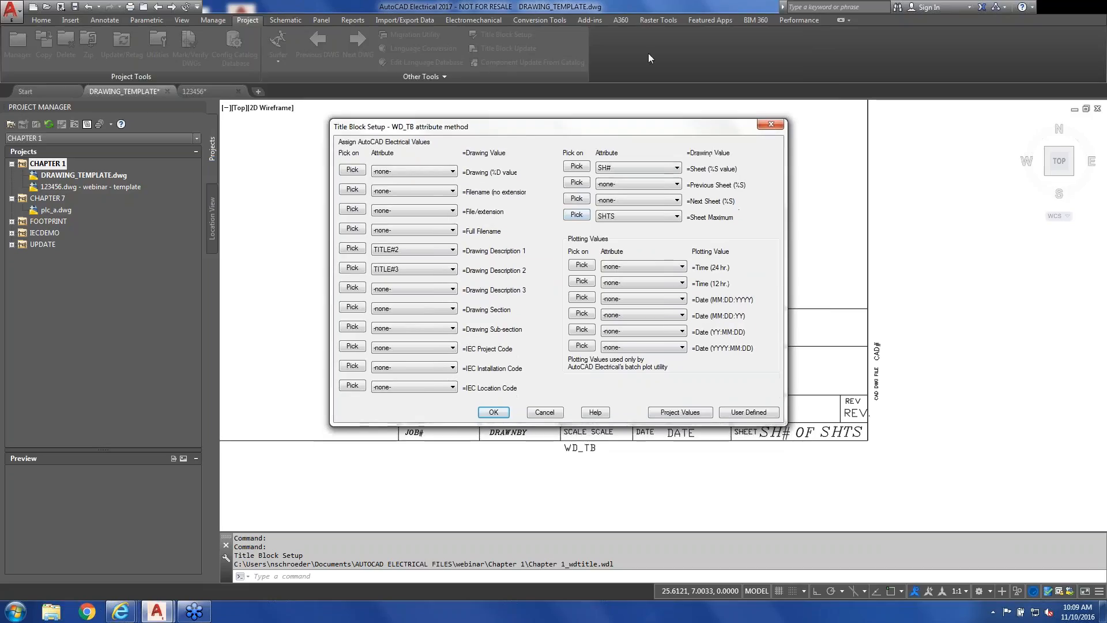
drag(633, 126, 666, 16)
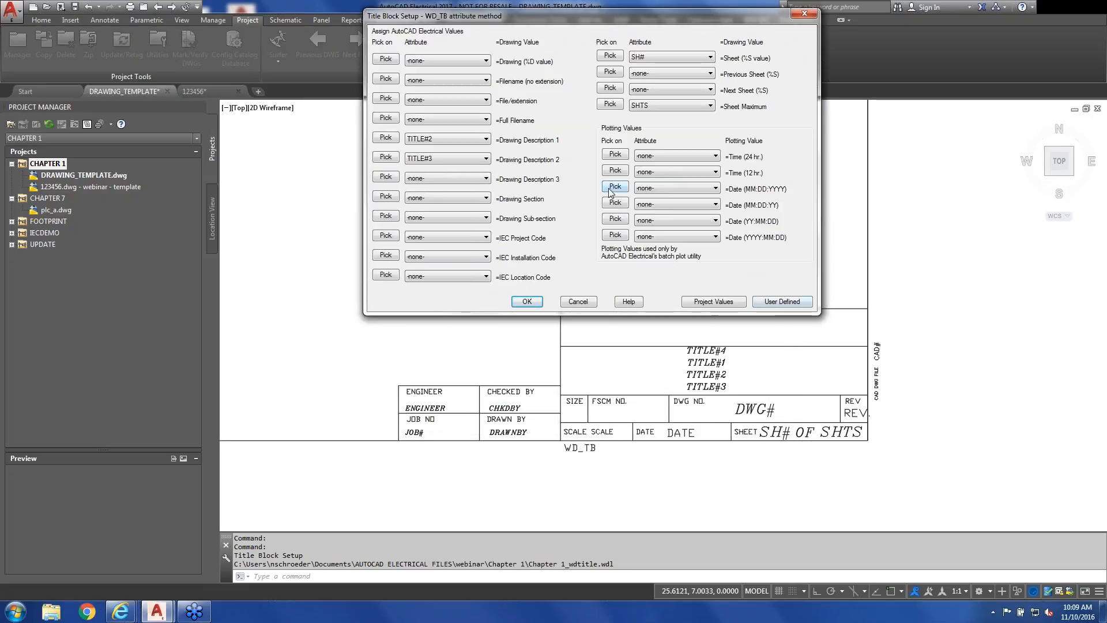
click(475, 62)
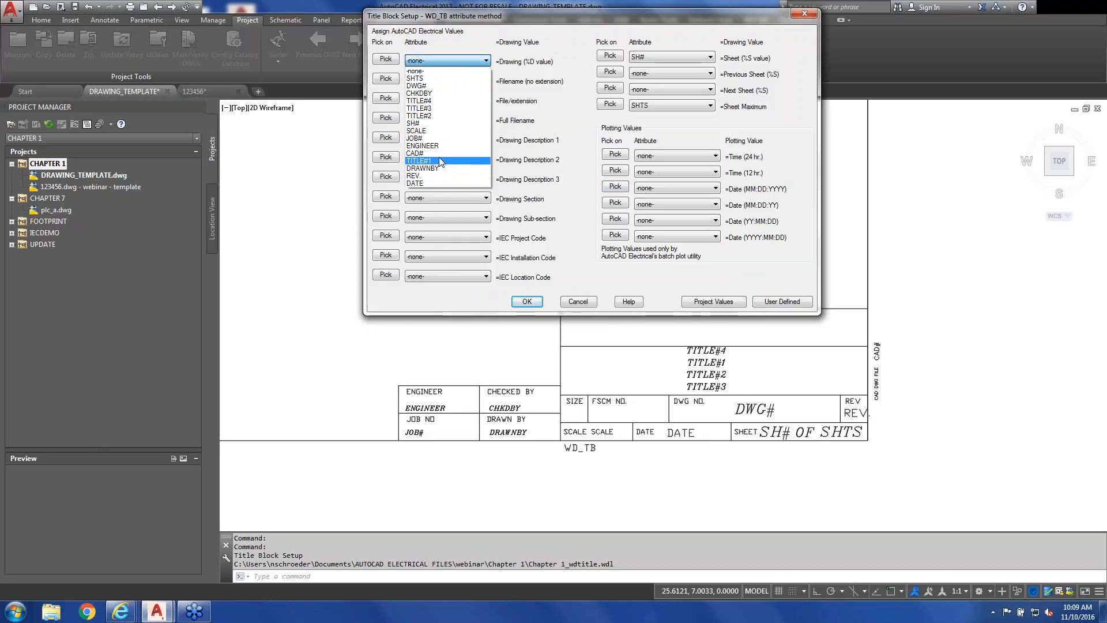
click(430, 153)
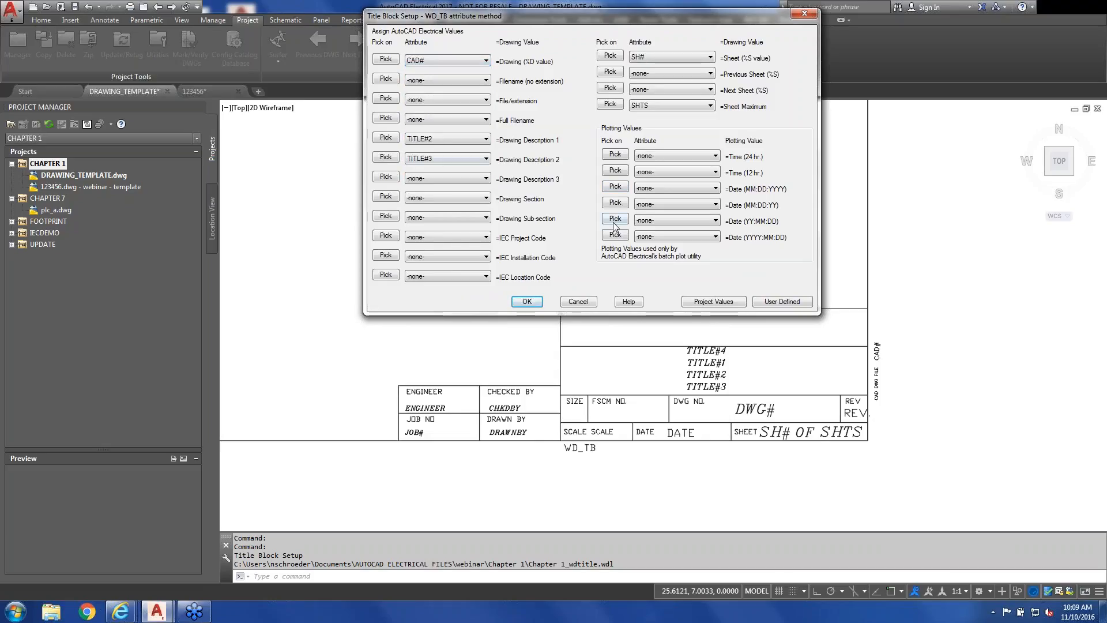
Add a user-defined assignment linking ENGINEER to the expression (getenv"USERNAME"), and accept the title block setup.
click(775, 303)
drag(602, 211, 656, 96)
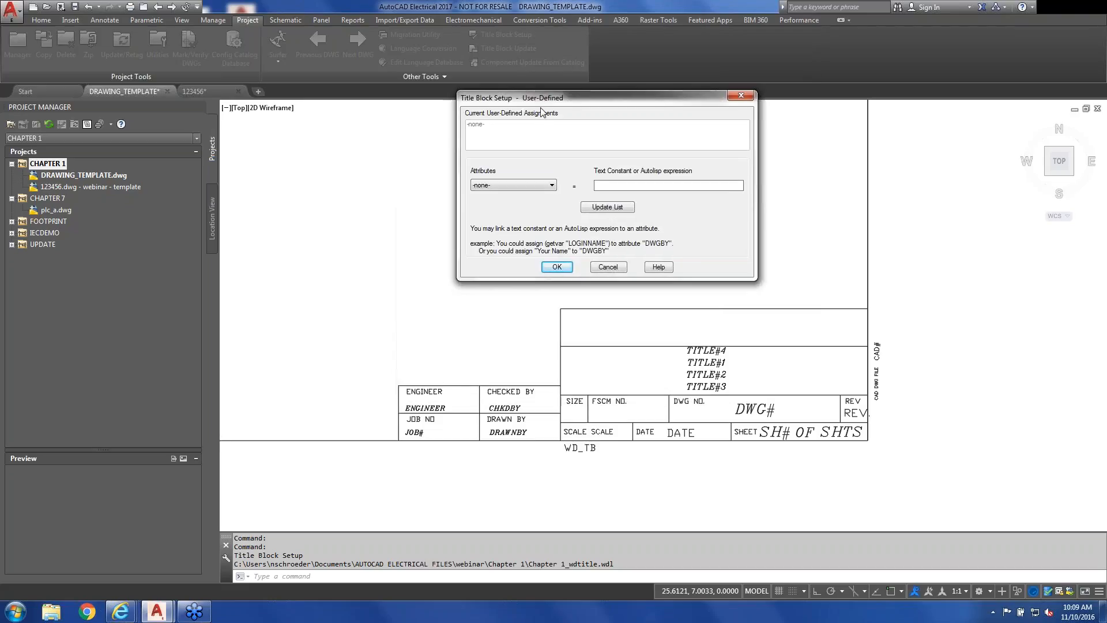
click(518, 187)
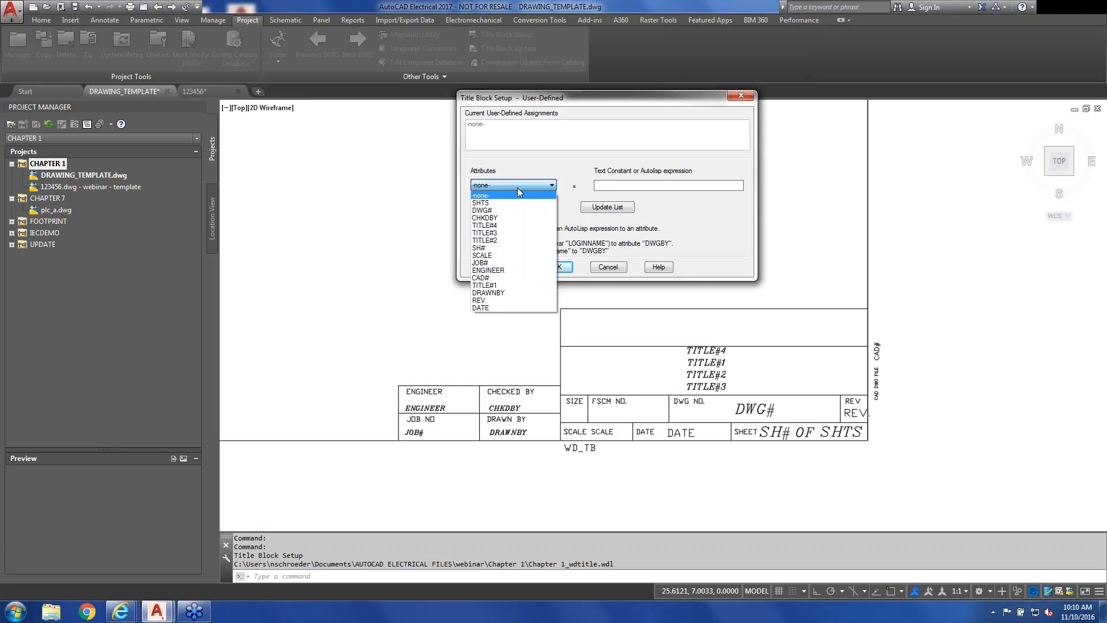
click(510, 270)
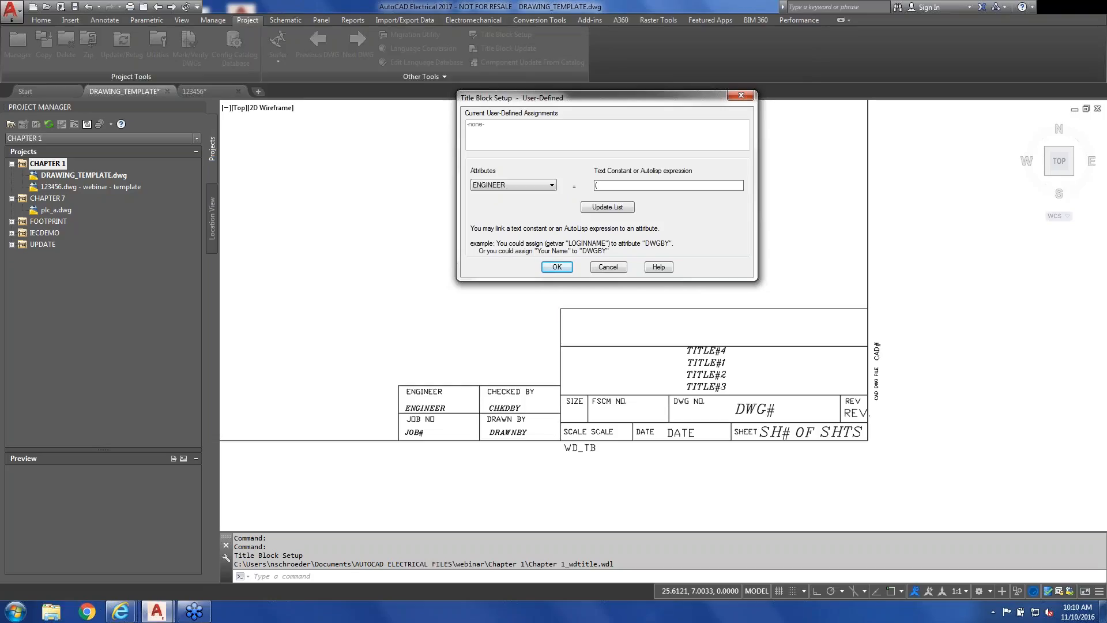
text(getenv"USERNAME)
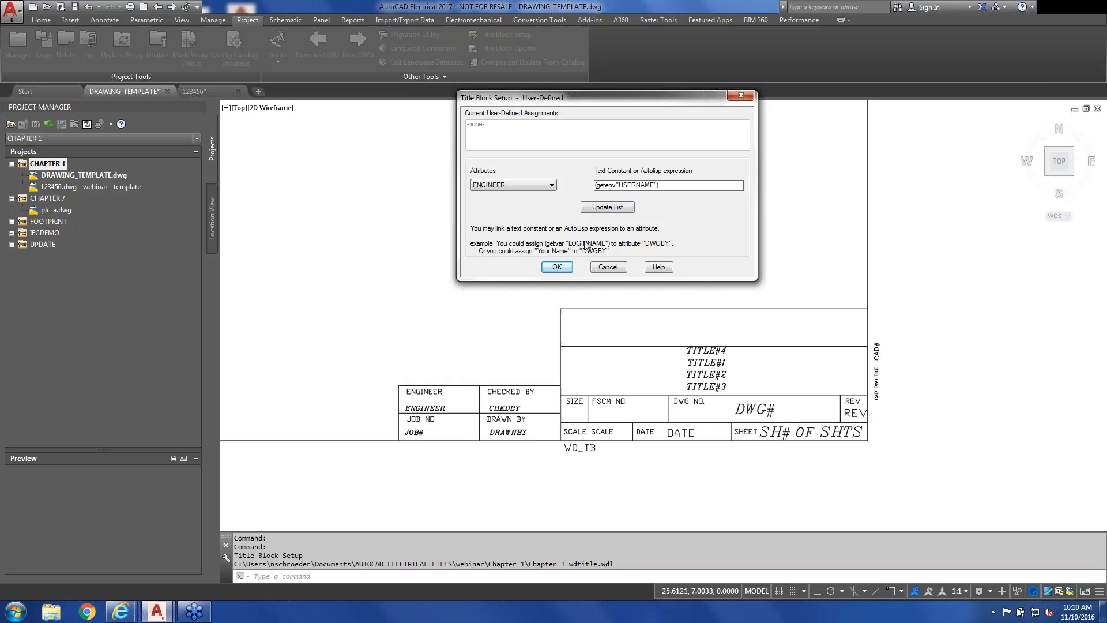
click(607, 207)
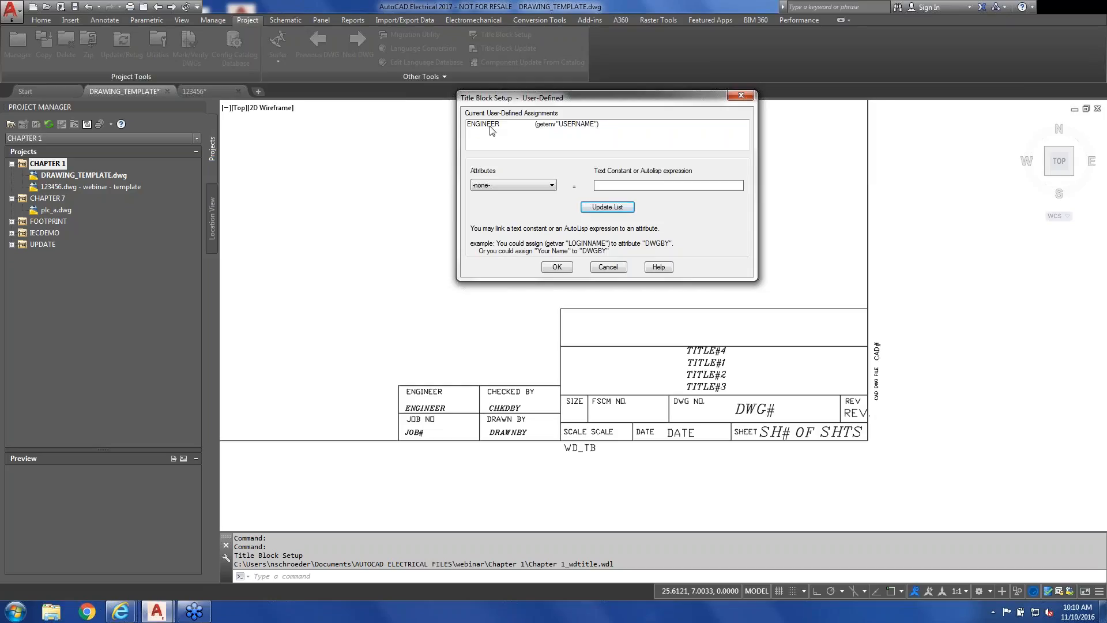
click(557, 267)
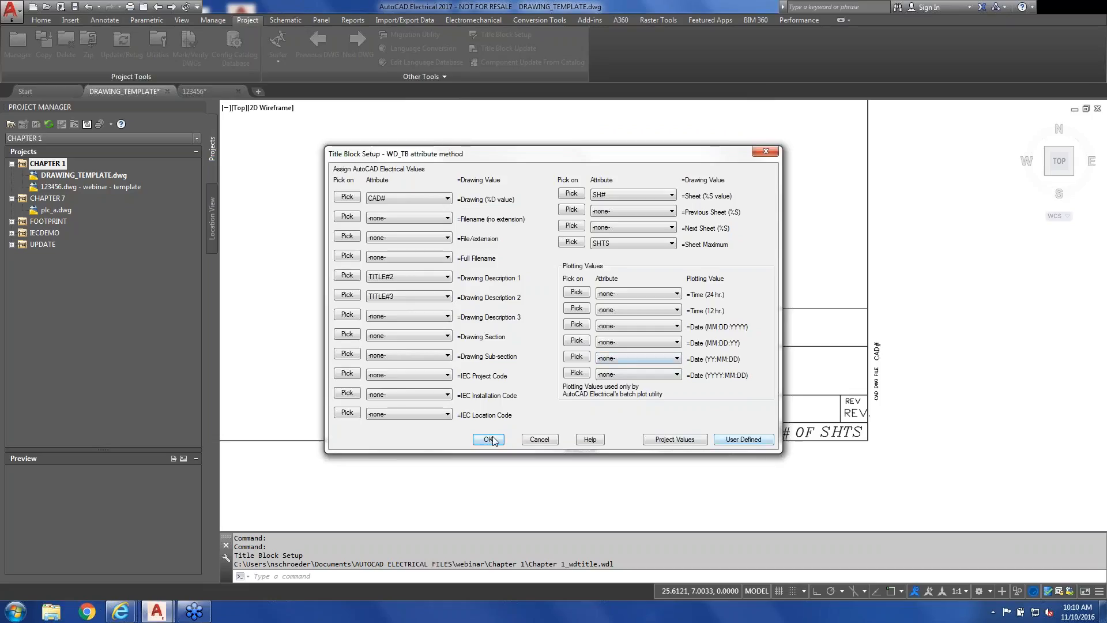
click(489, 440)
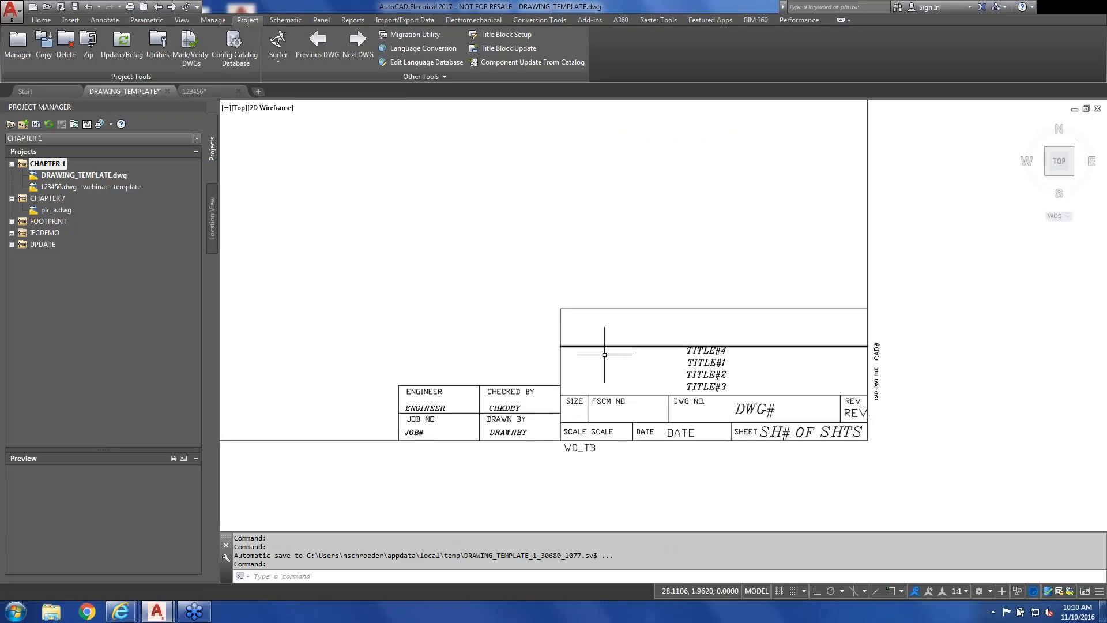
Check the default value of the WD_TB attribute below the title block for the new mappings.
double_click(581, 448)
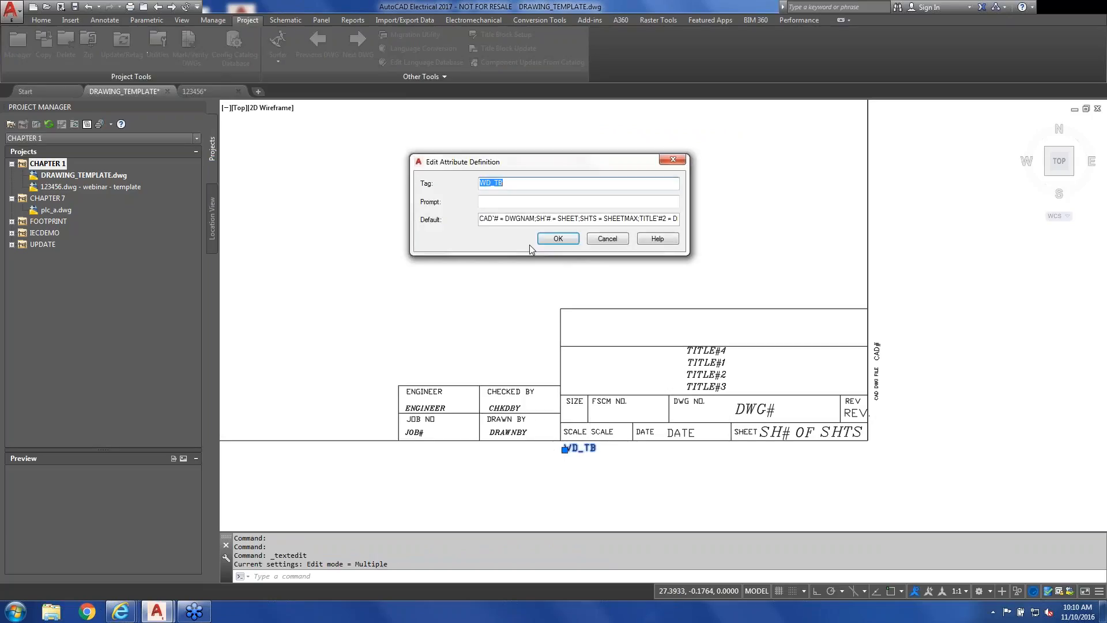
click(647, 219)
click(558, 238)
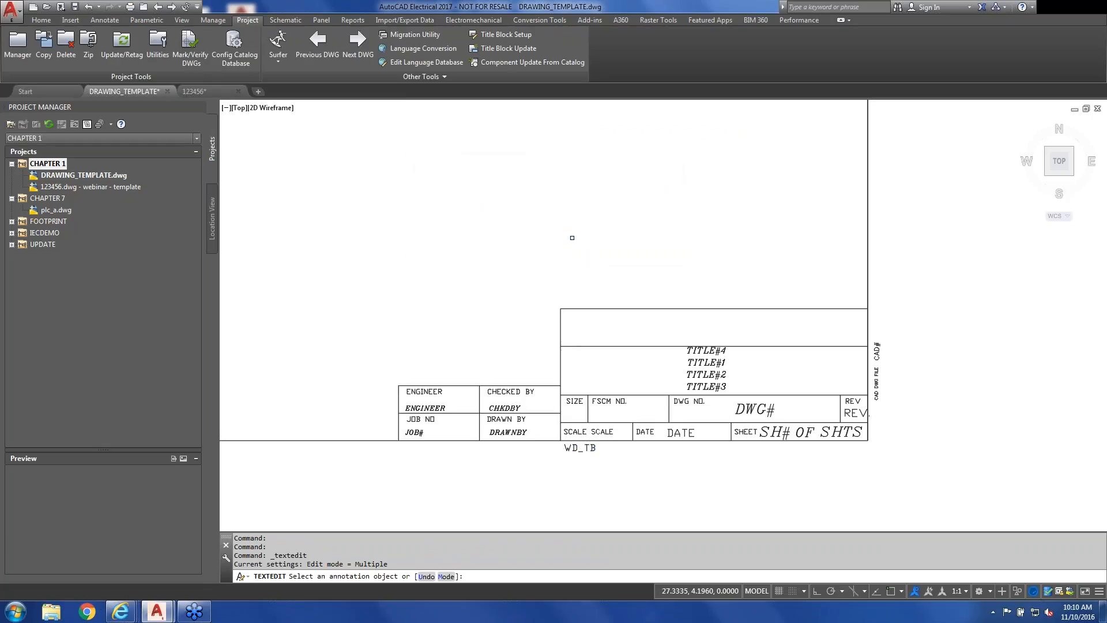
key(Escape)
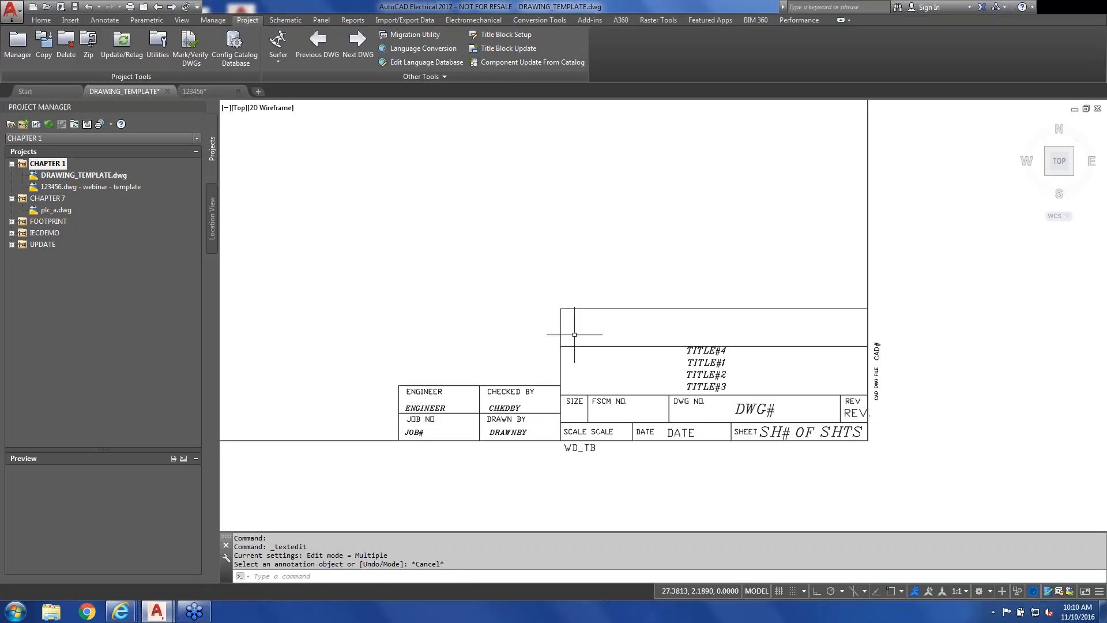
Review the CHAPTER 1 project description values against the mapped title block attributes, leaving them as they are.
right_click(58, 163)
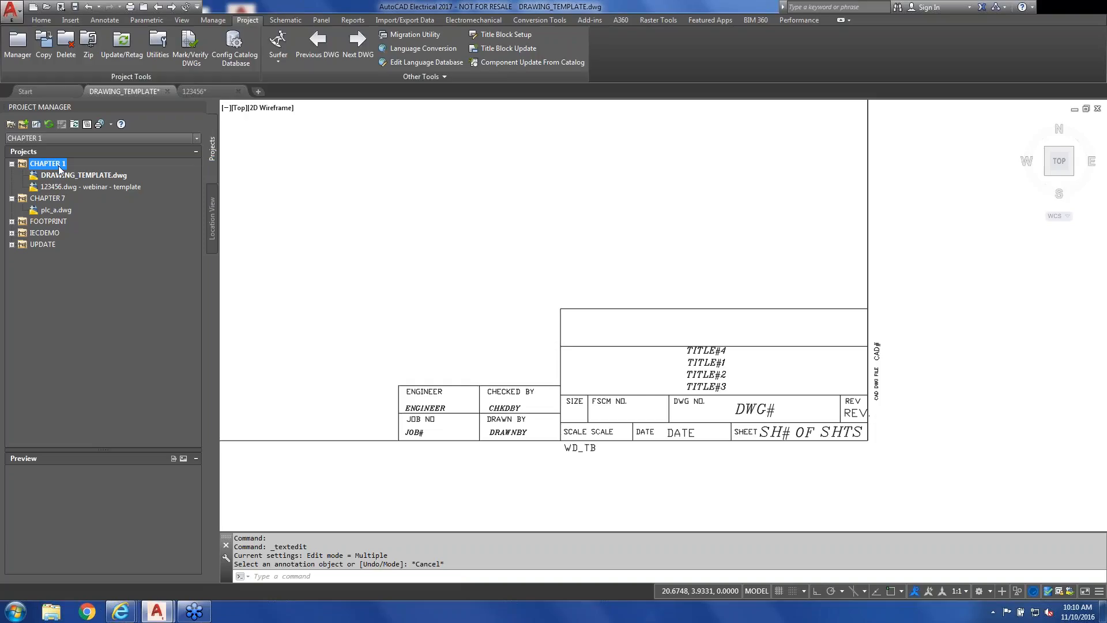
click(106, 246)
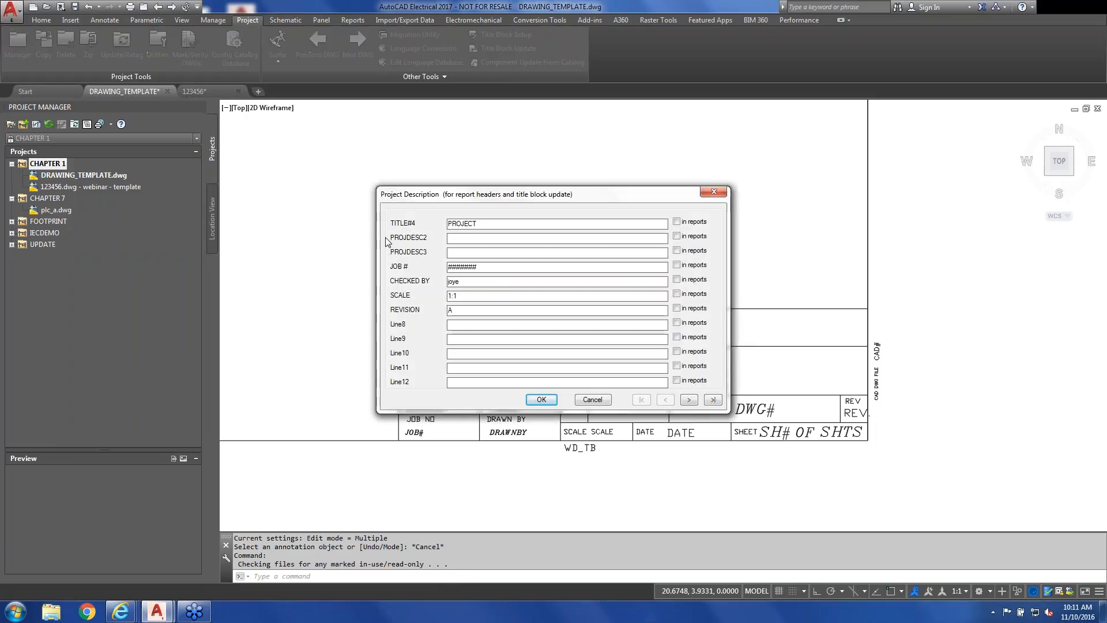
click(593, 399)
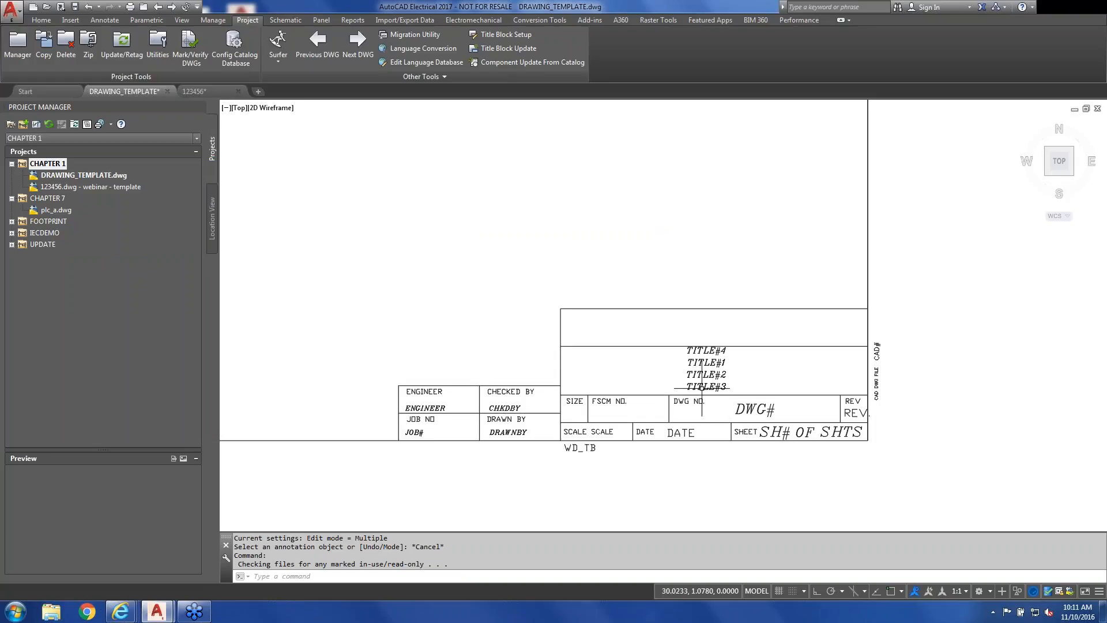
Review the drawing properties of DRAWING_TEMPLATE.dwg in the CHAPTER 1 project, including its descriptions and sheet values, and close them without changes.
click(84, 175)
right_click(85, 174)
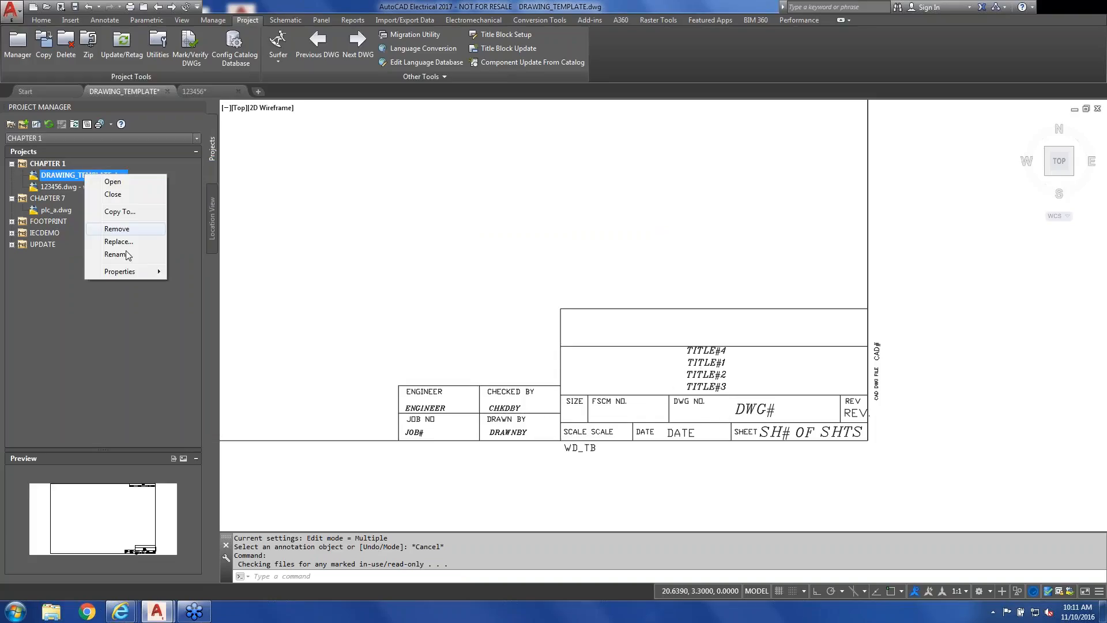
mouse_move(130, 272)
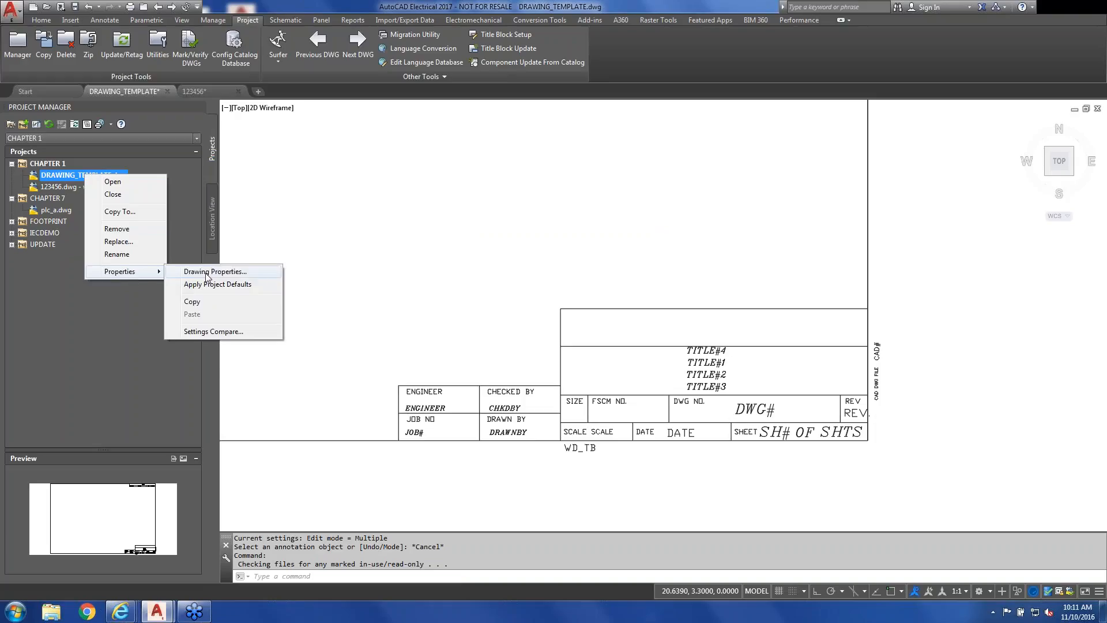
click(206, 272)
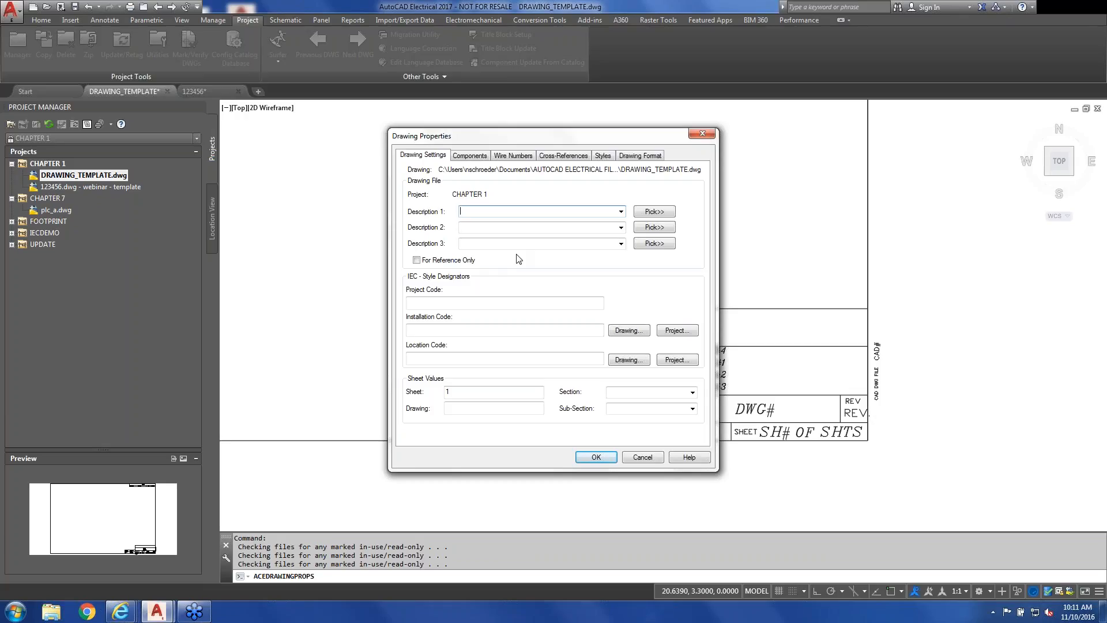
click(640, 457)
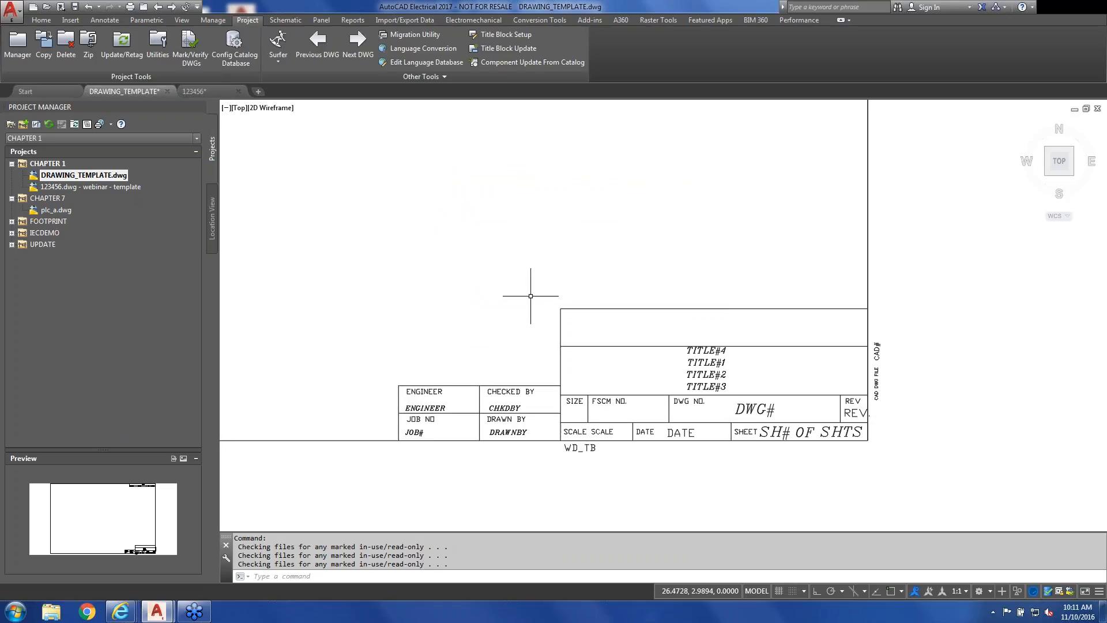
Save the DRAWING_TEMPLATE drawing with its title block setup.
middle_click(509, 252)
middle_click(509, 252)
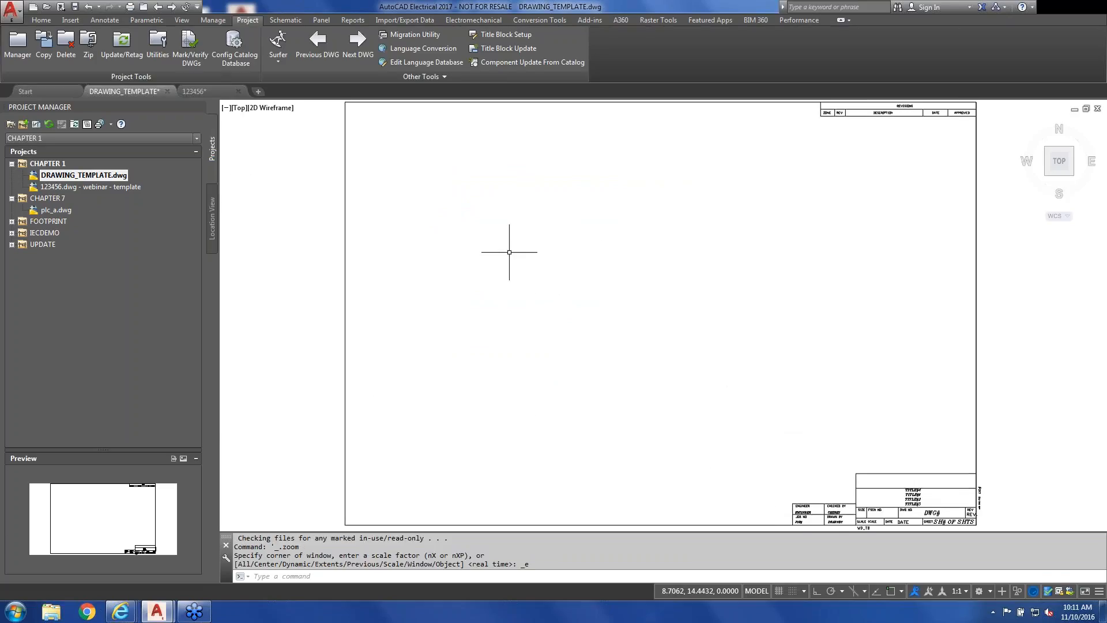
click(61, 6)
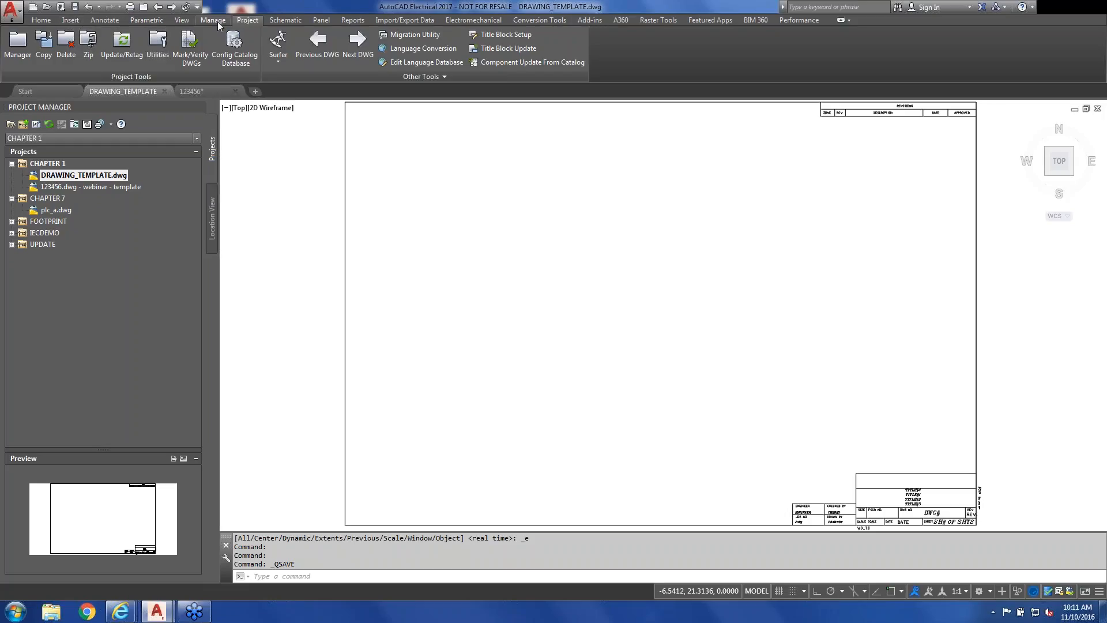
Start a block definition named webinar, with its base point at the lower-left corner of the drawing border.
click(70, 19)
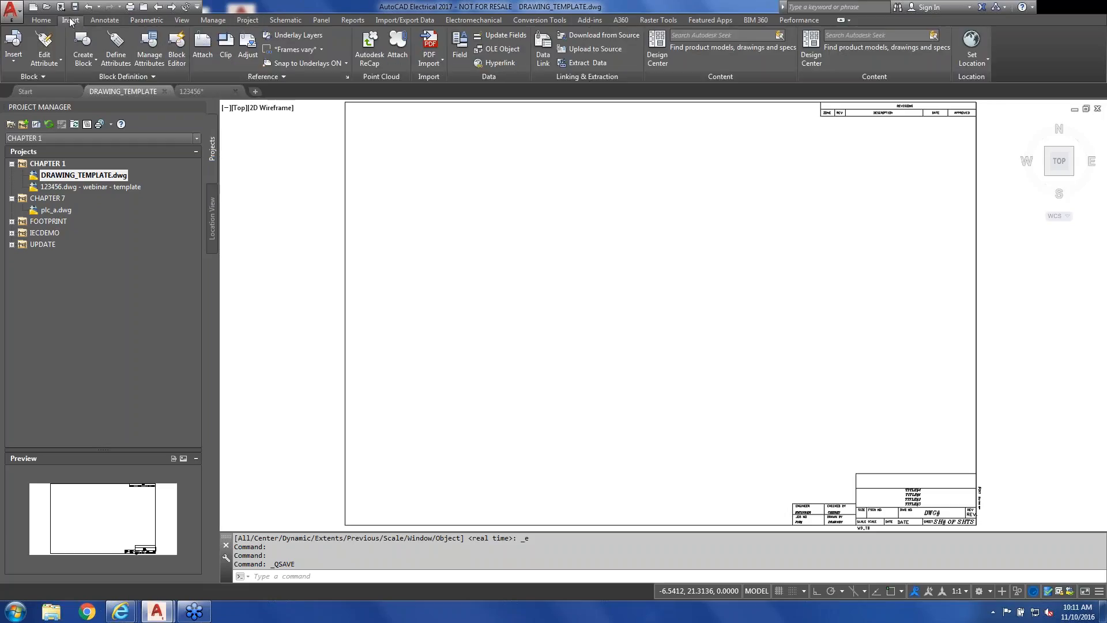
click(85, 64)
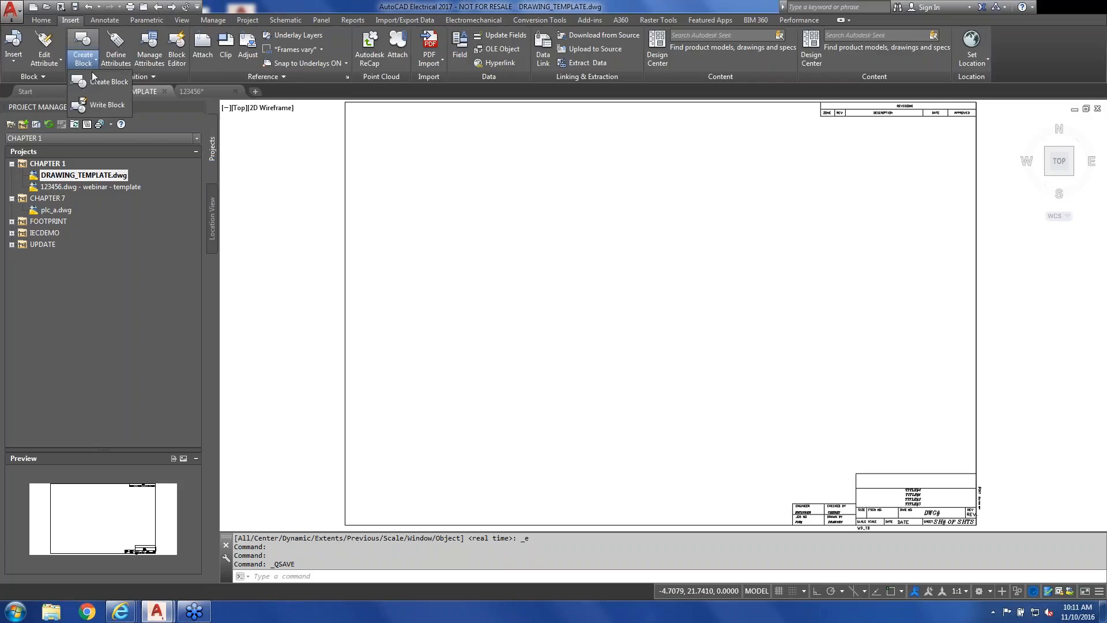
click(95, 83)
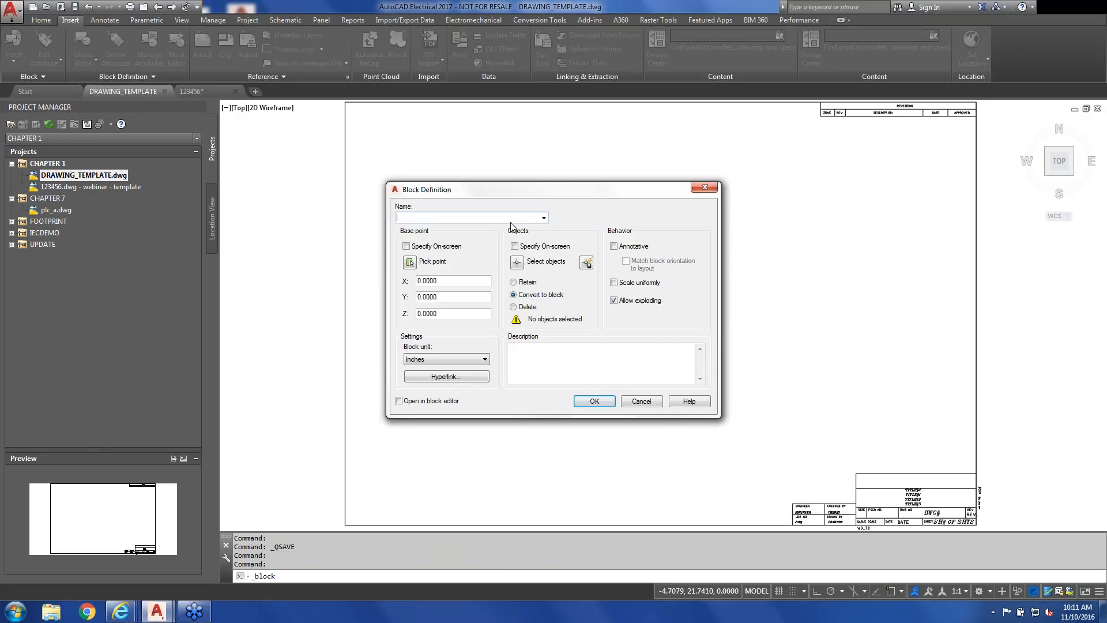
text(webinar)
click(409, 262)
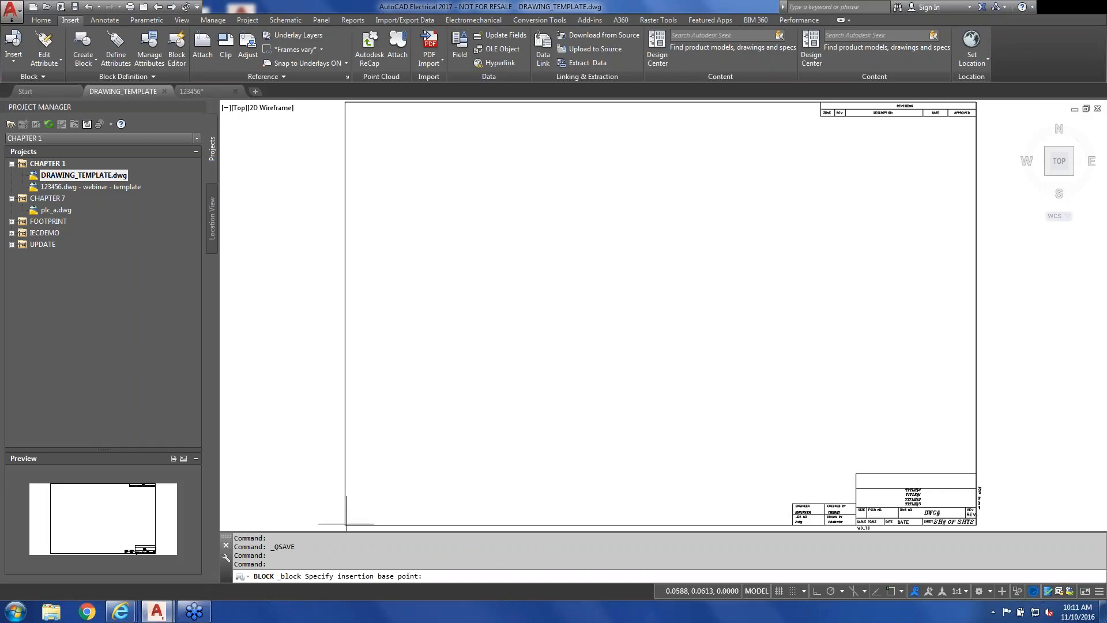
click(345, 525)
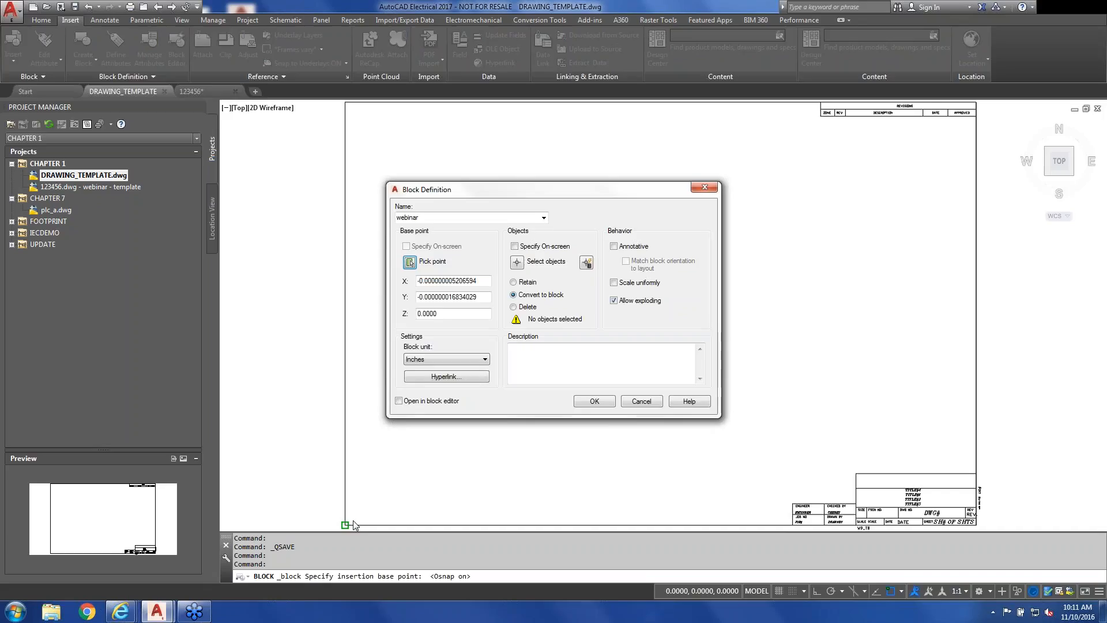
Include the entire border, revision table and title block in the webinar block, leave the description empty, and create the block.
click(517, 262)
scroll(433, 213, down, 2)
click(348, 136)
click(808, 426)
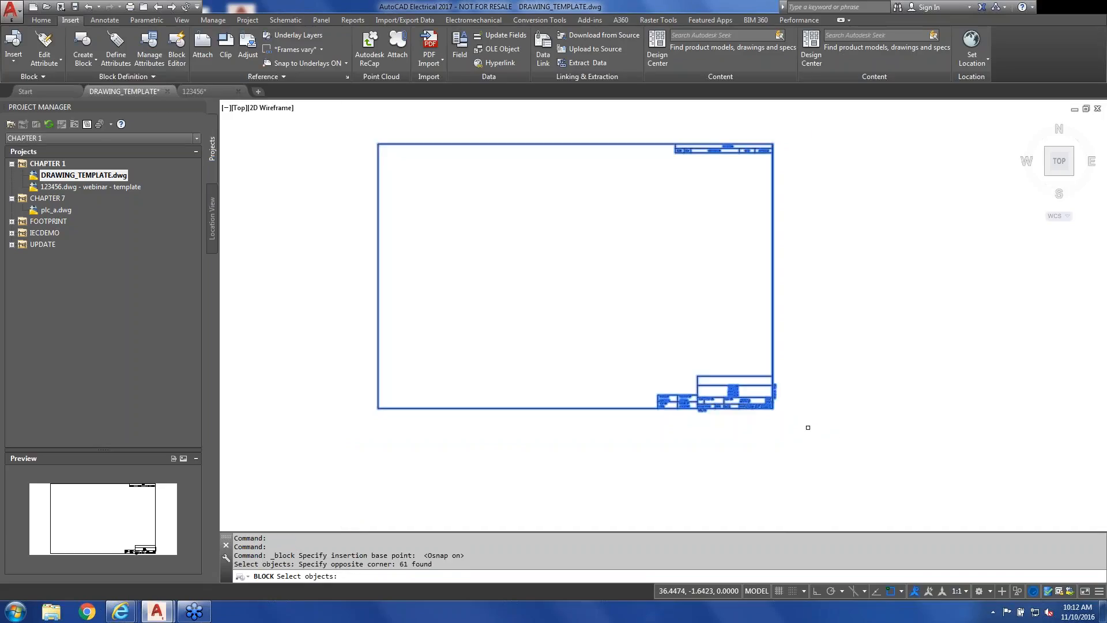
key(Return)
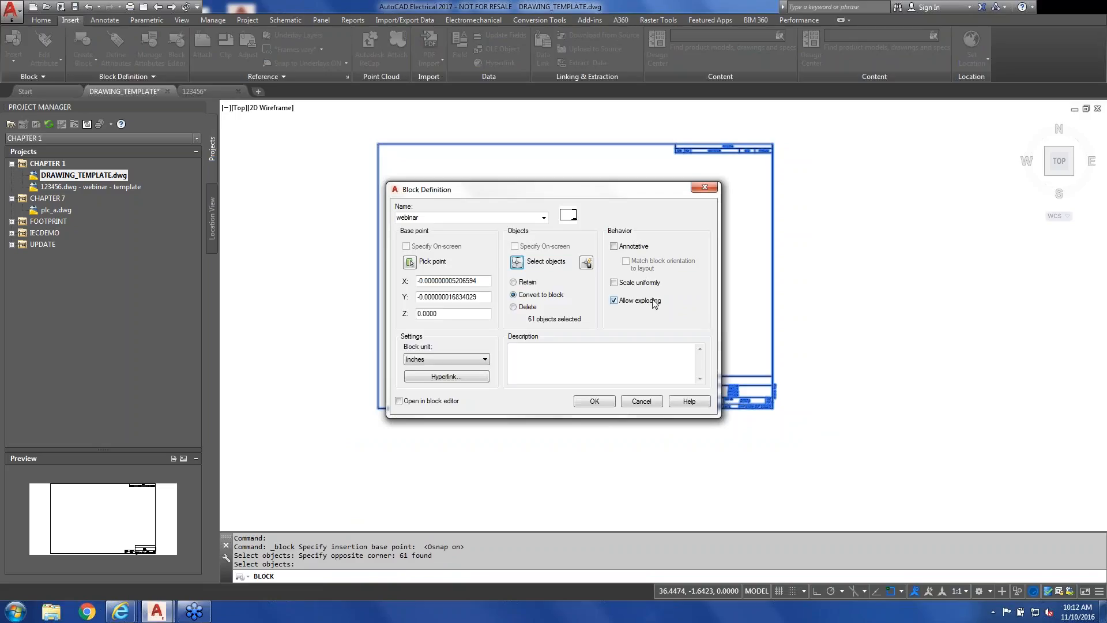
double_click(501, 215)
click(544, 218)
click(546, 218)
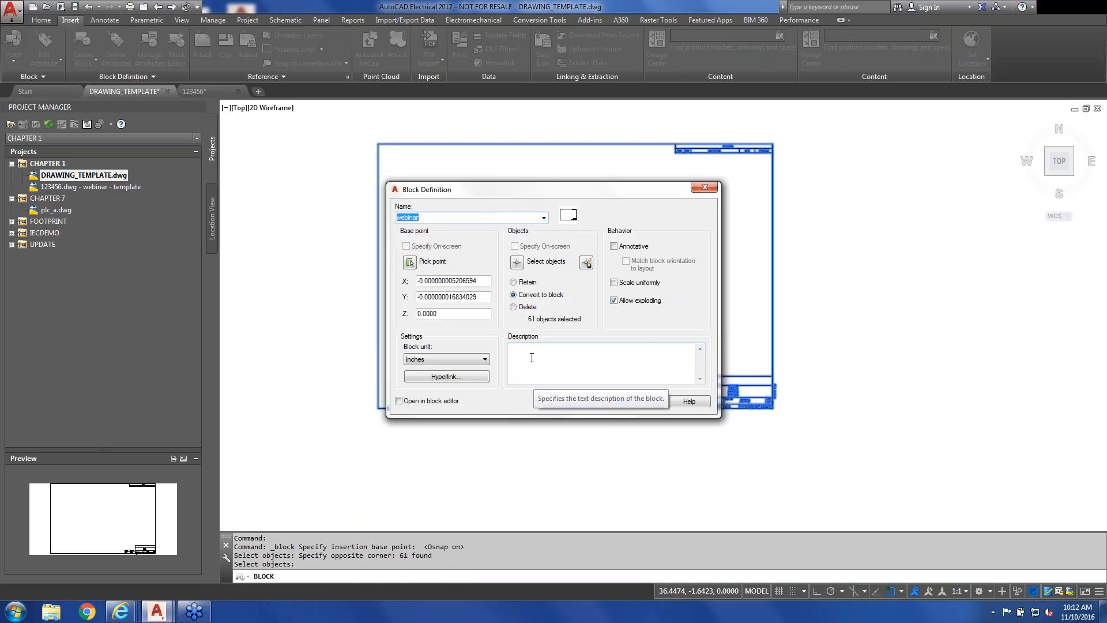
click(510, 348)
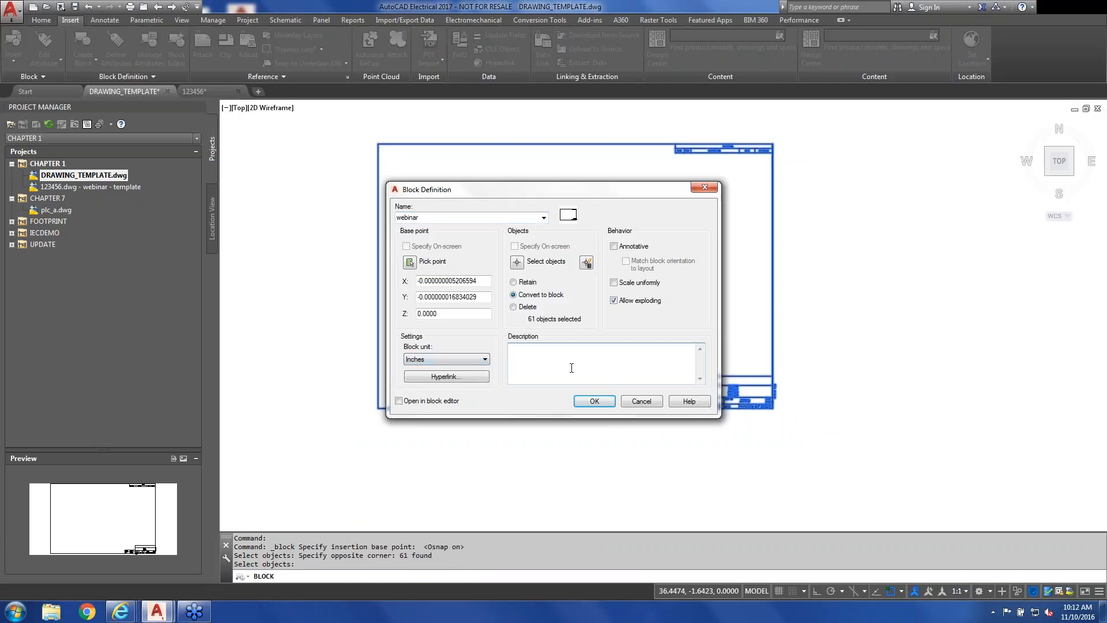
click(595, 400)
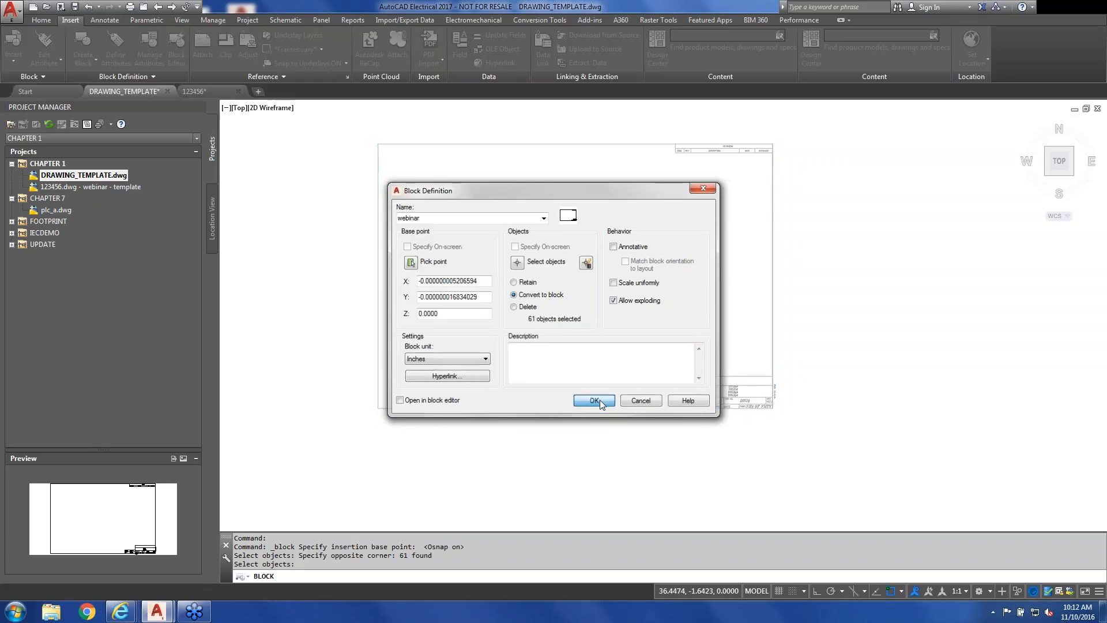
middle_click(528, 278)
middle_click(528, 278)
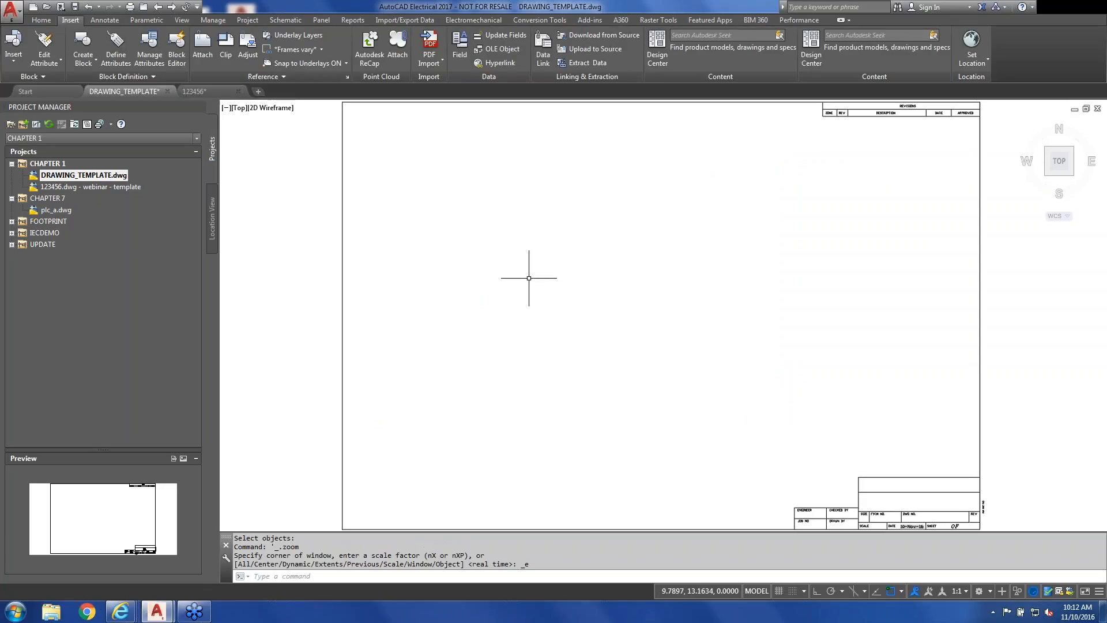
Begin saving the drawing as a drawing template (*.dwt) and choose the webinar folder as its location.
click(11, 8)
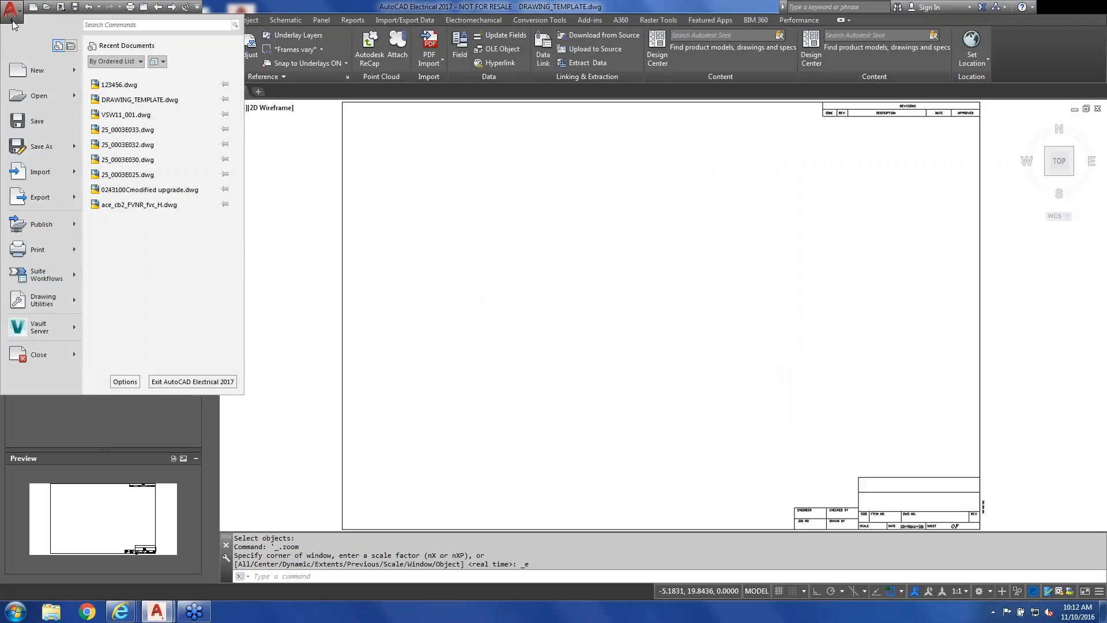
mouse_move(60, 156)
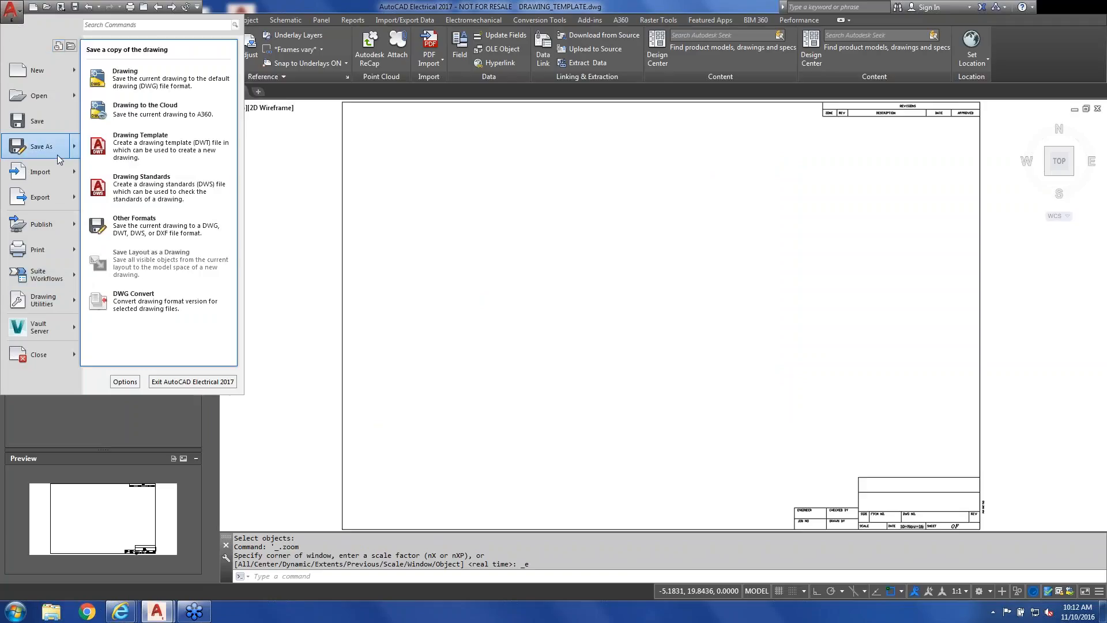
click(142, 151)
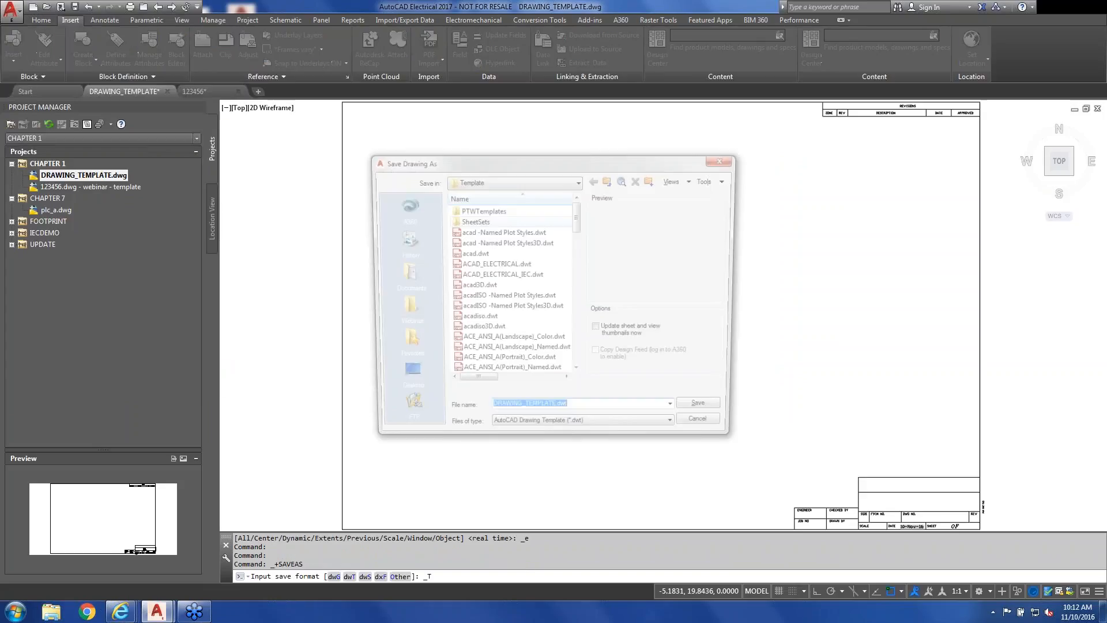
click(541, 181)
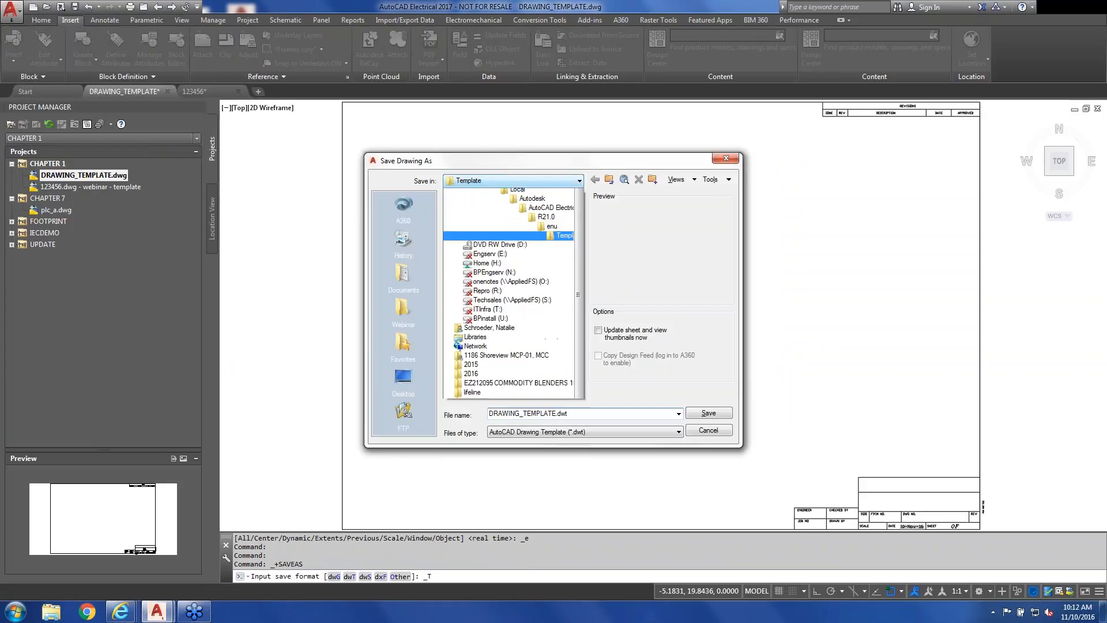
click(540, 186)
click(540, 185)
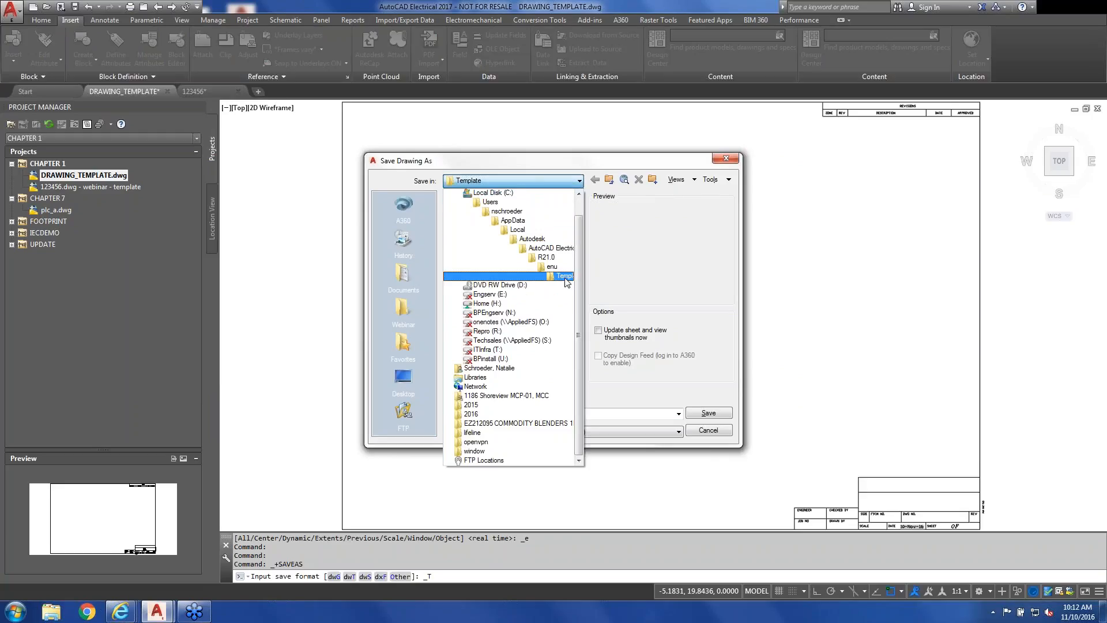
click(544, 184)
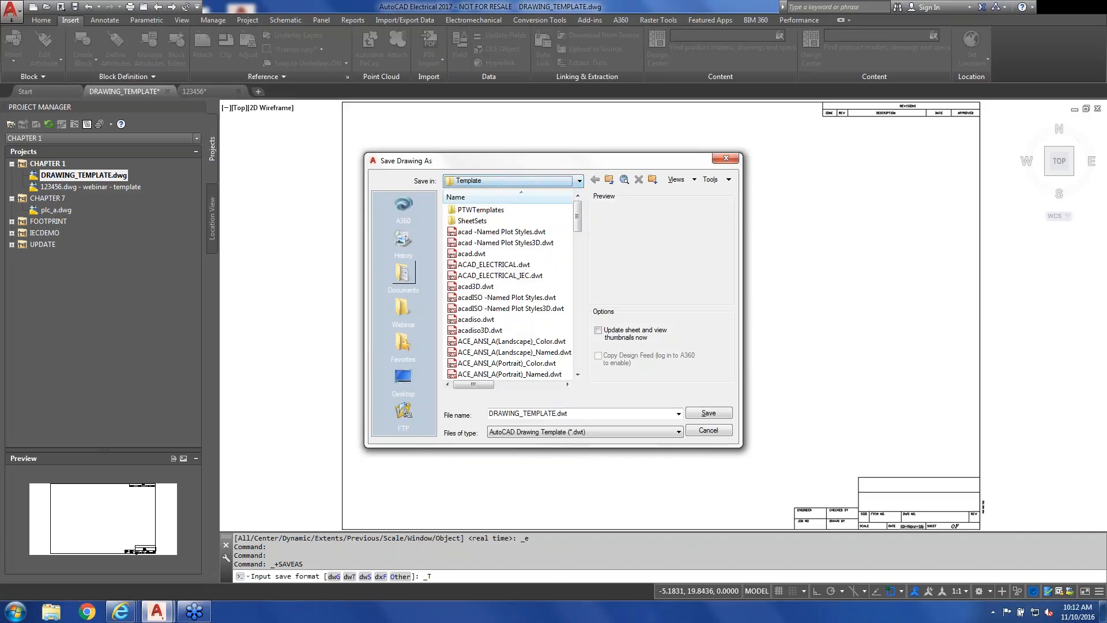
click(403, 314)
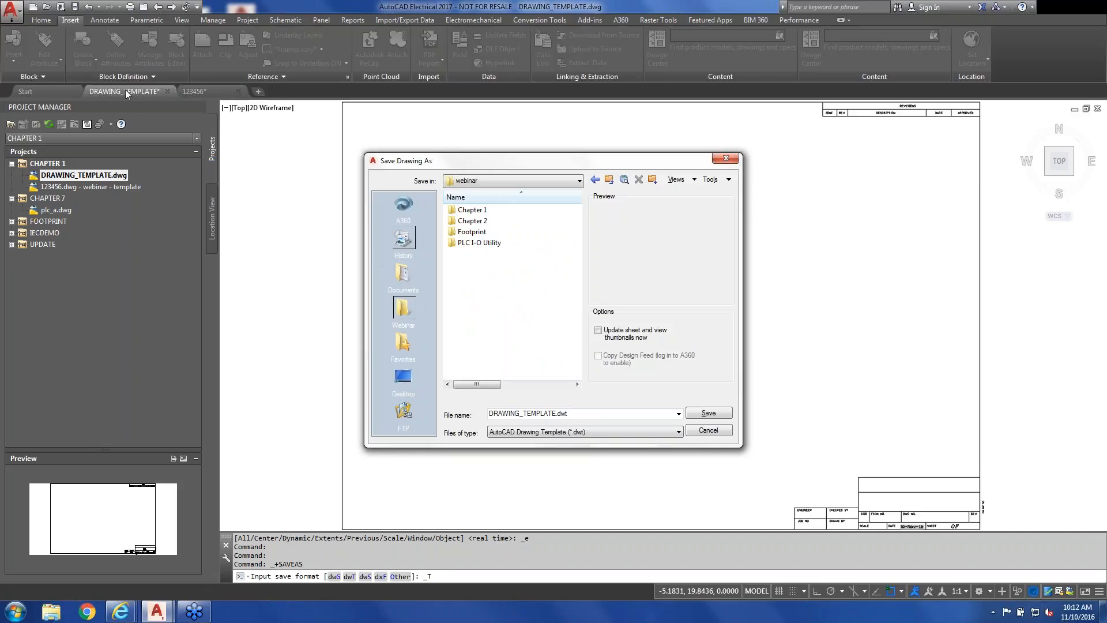
Name the template DRAWING_TEMPLATE_webinar.dwt and save it with the default template options.
click(555, 413)
click(556, 413)
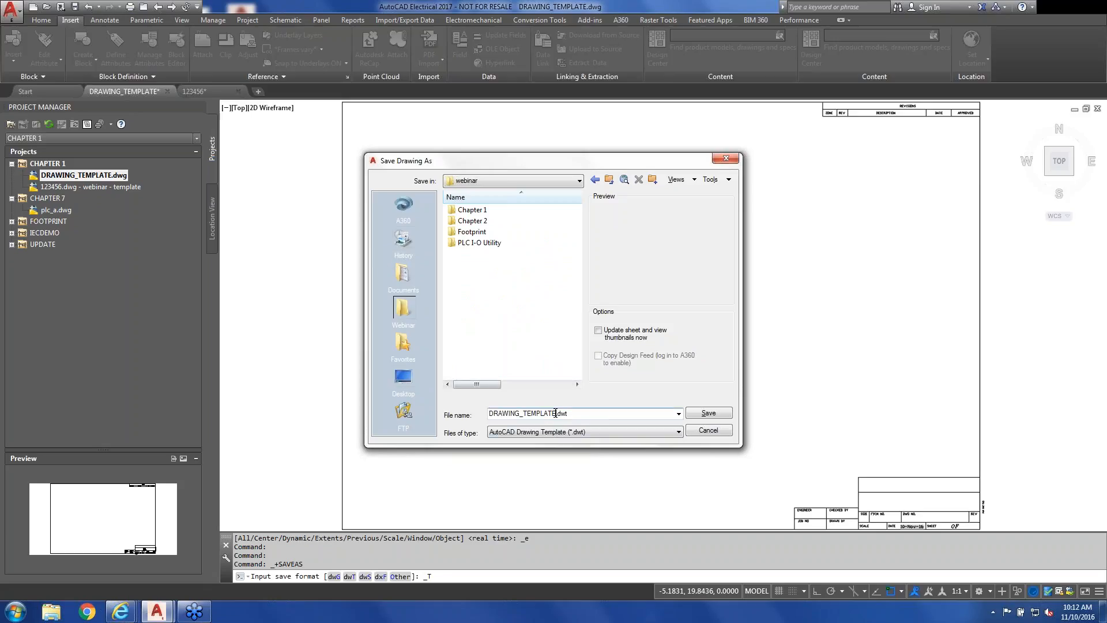
text(_webinar)
click(700, 415)
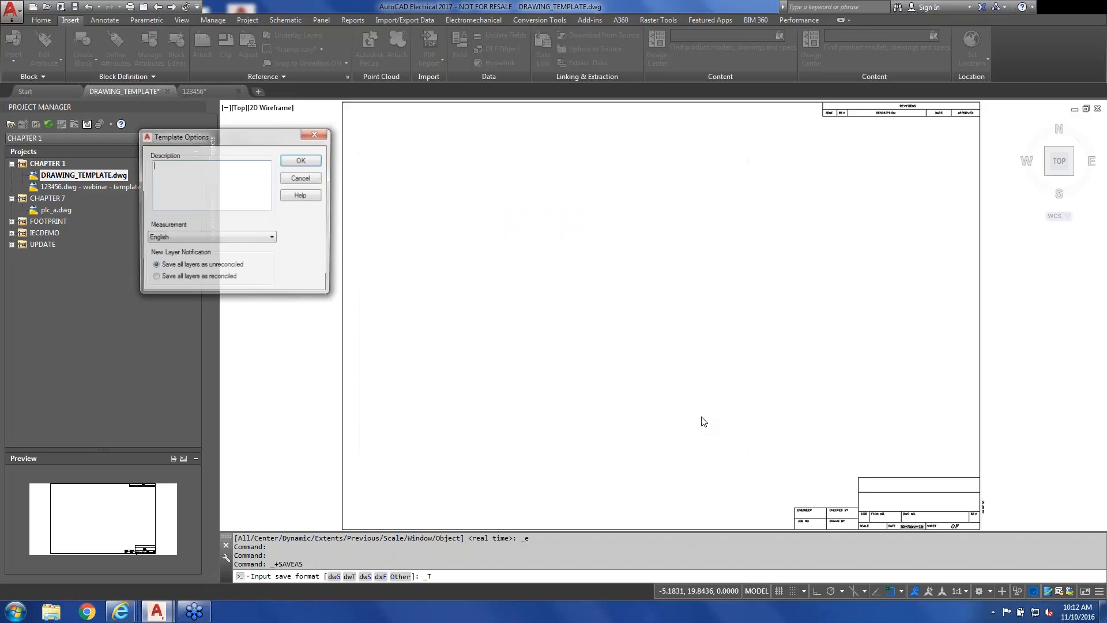
click(301, 161)
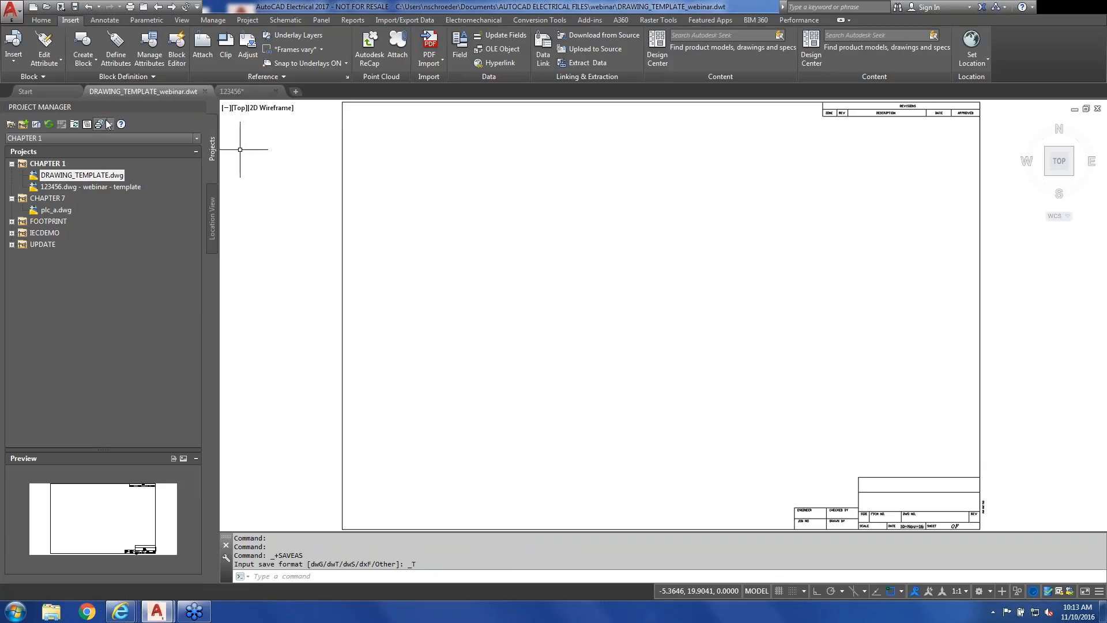
Start a new drawing in the CHAPTER 1 project based on DRAWING_TEMPLATE_webinar.dwt from the webinar folder.
click(23, 125)
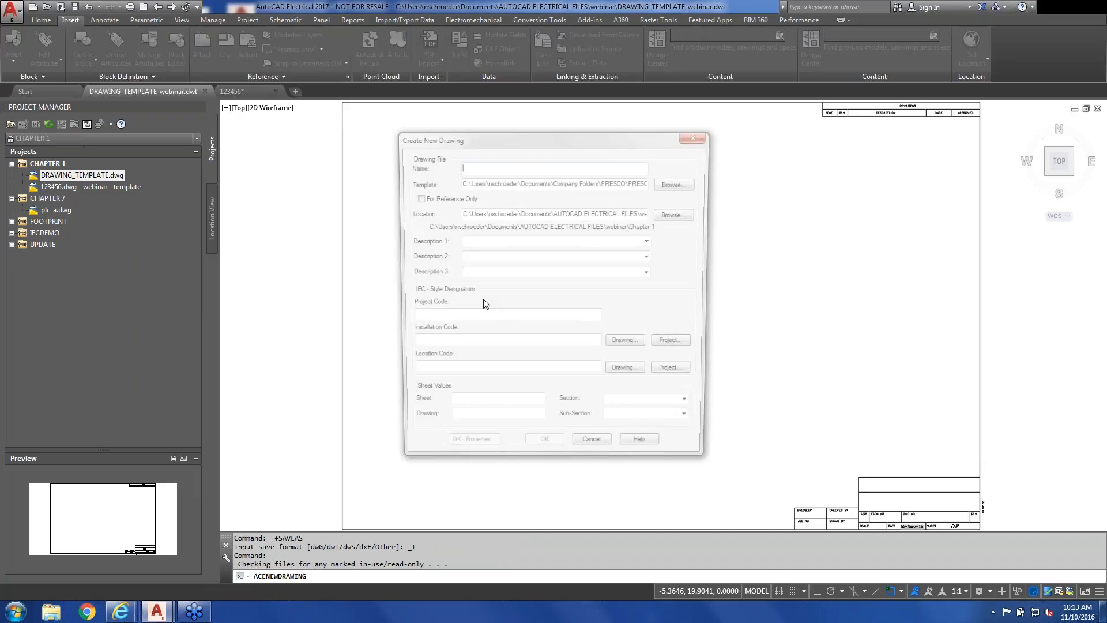
click(679, 183)
drag(636, 206, 635, 145)
click(457, 282)
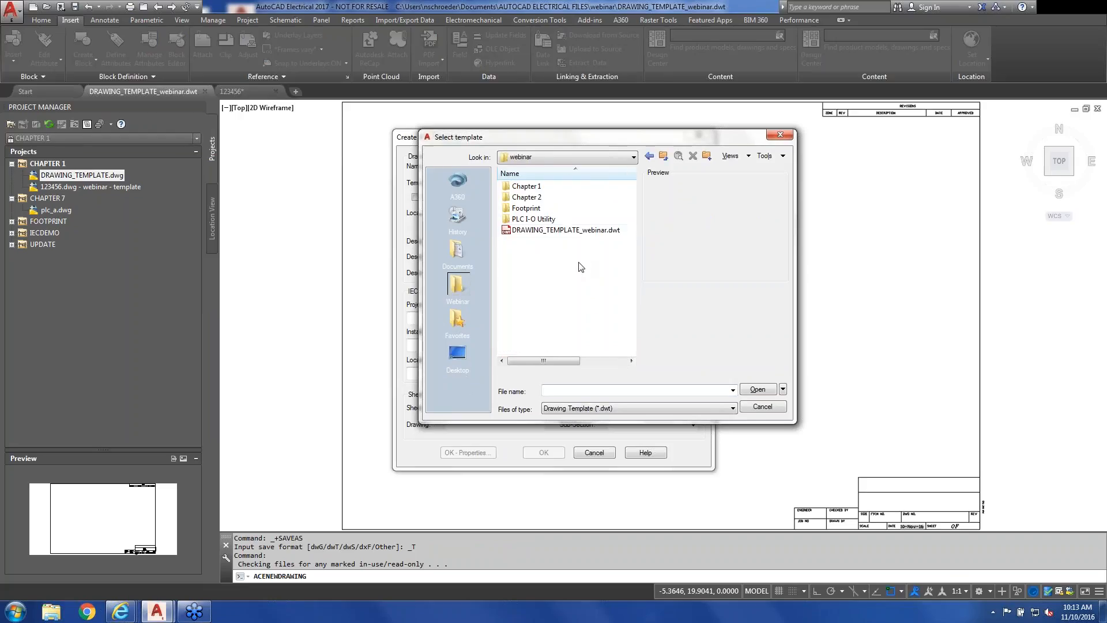
click(525, 231)
click(757, 389)
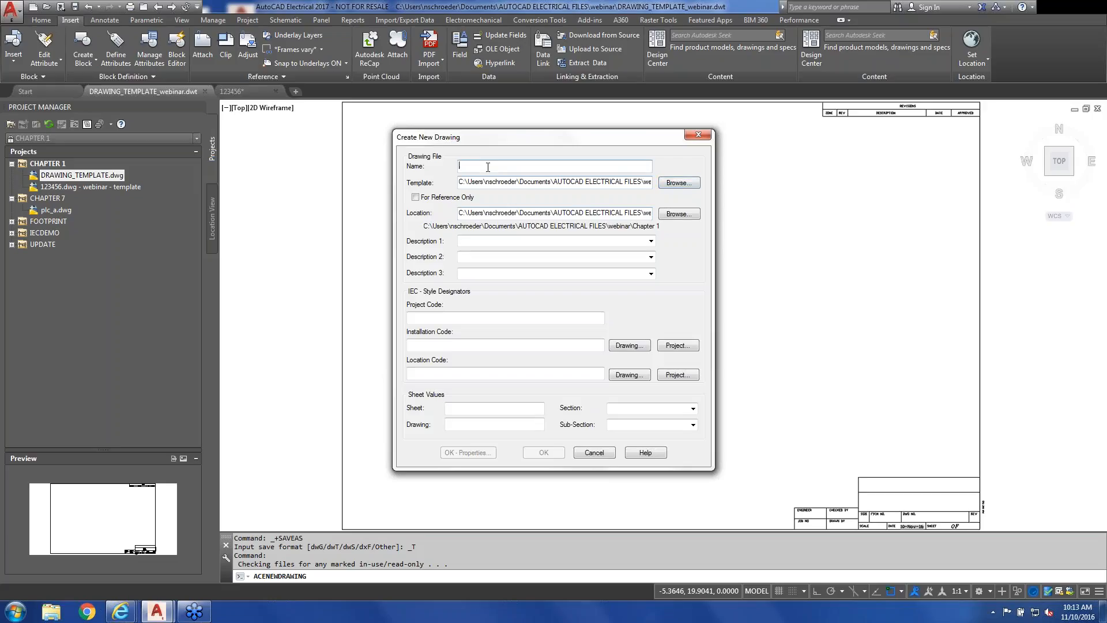
Name the new drawing test, set Description 1 to 123456 and Description 2 to 456789, and create it.
text(test)
click(491, 240)
text(123456)
key(Tab)
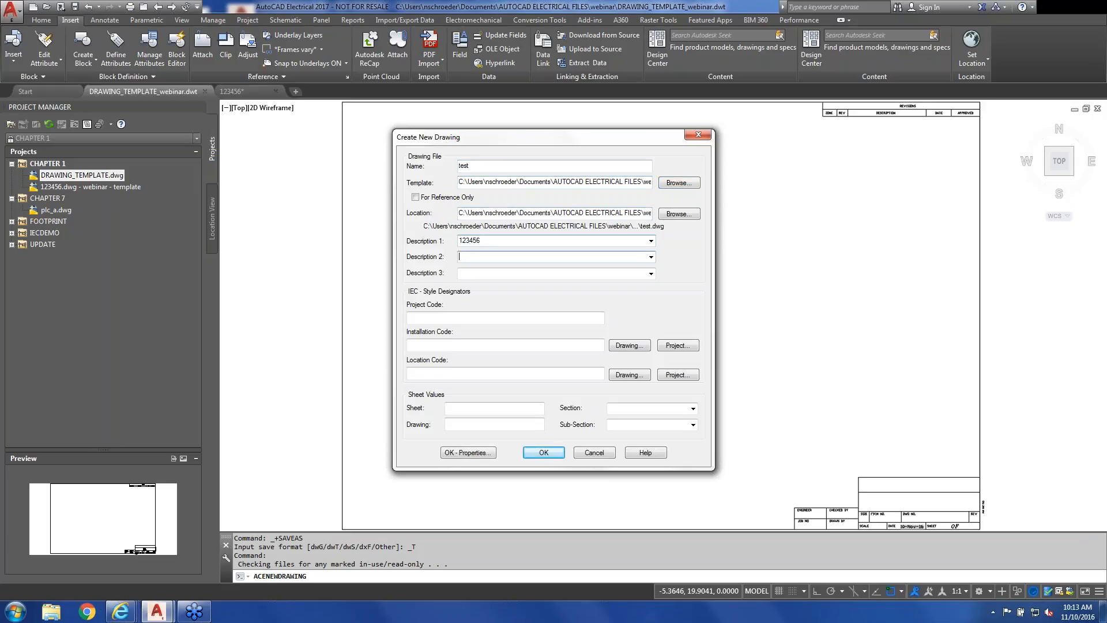
key(Return)
click(599, 326)
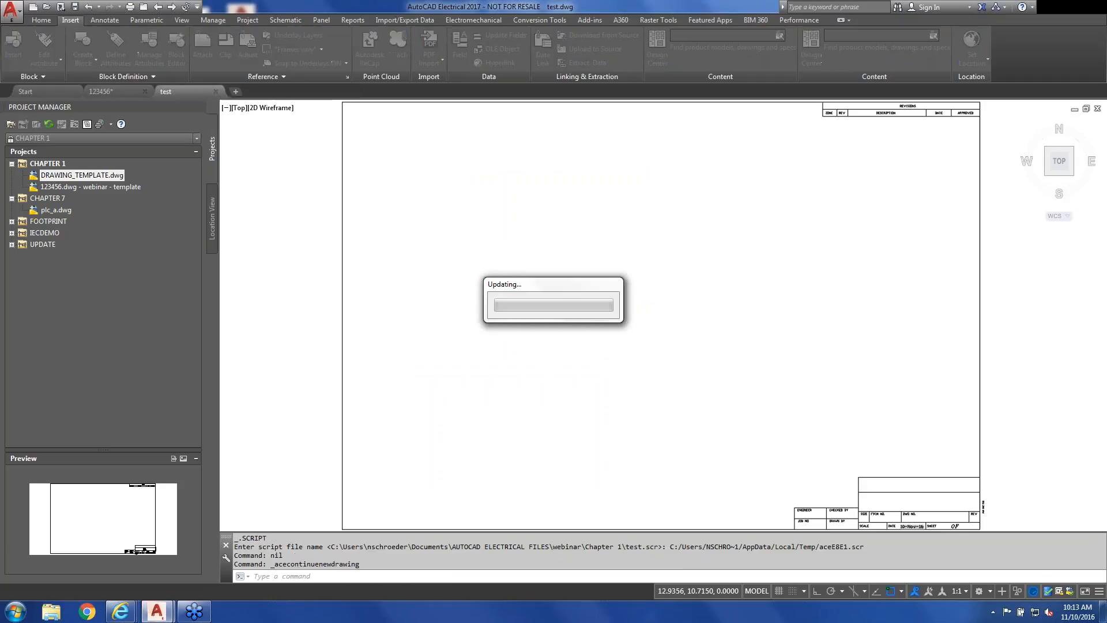
Examine the title block of the new test drawing to check which mapped attributes were filled in.
middle_drag(693, 339, 545, 252)
scroll(763, 454, up, 2)
middle_drag(767, 457, 684, 438)
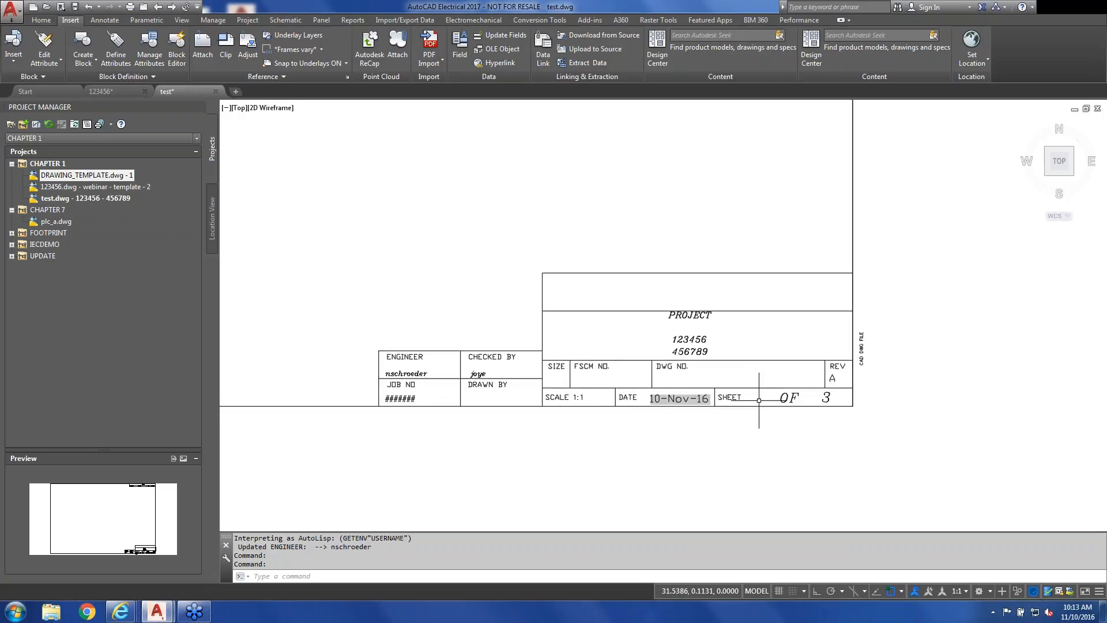
right_click(93, 174)
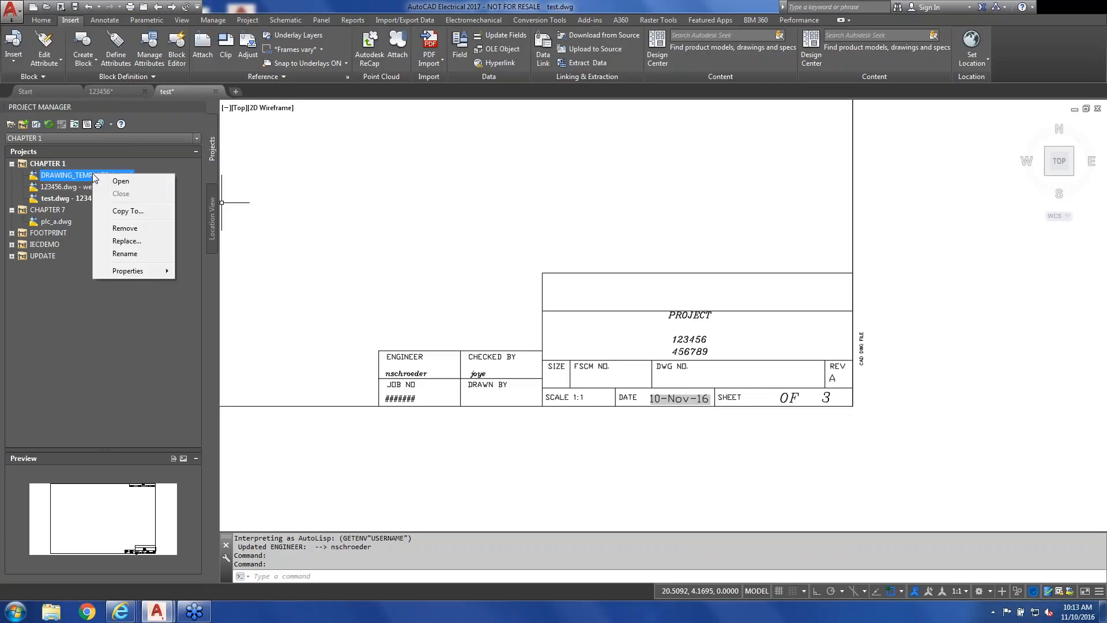
click(174, 235)
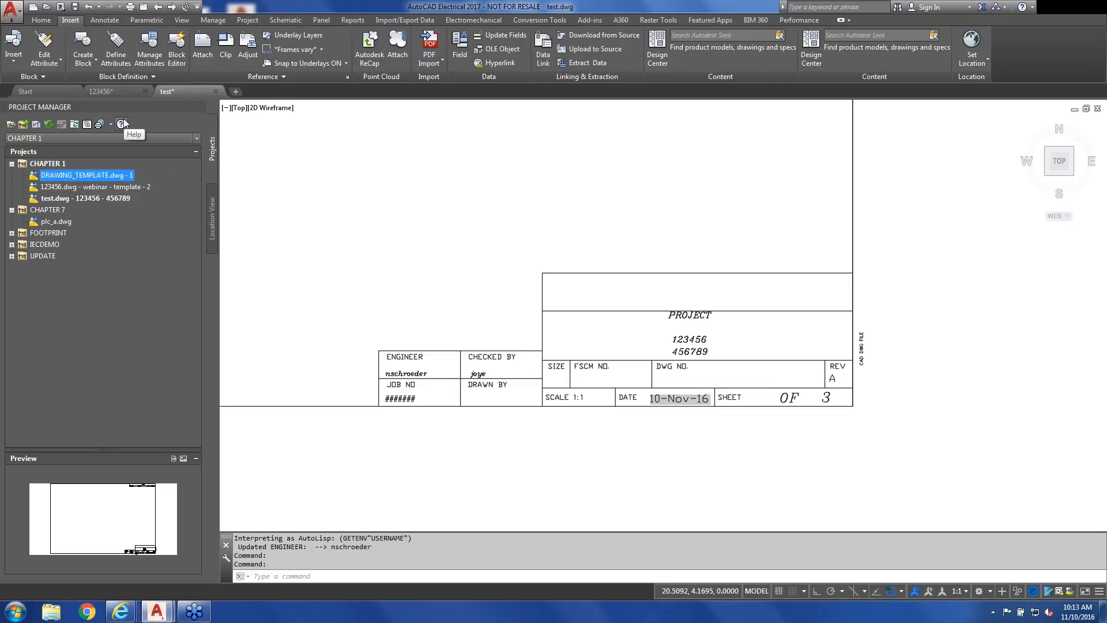
Set up a project-wide update whose title block update includes drawing descriptions 1, 2 and 3.
click(74, 124)
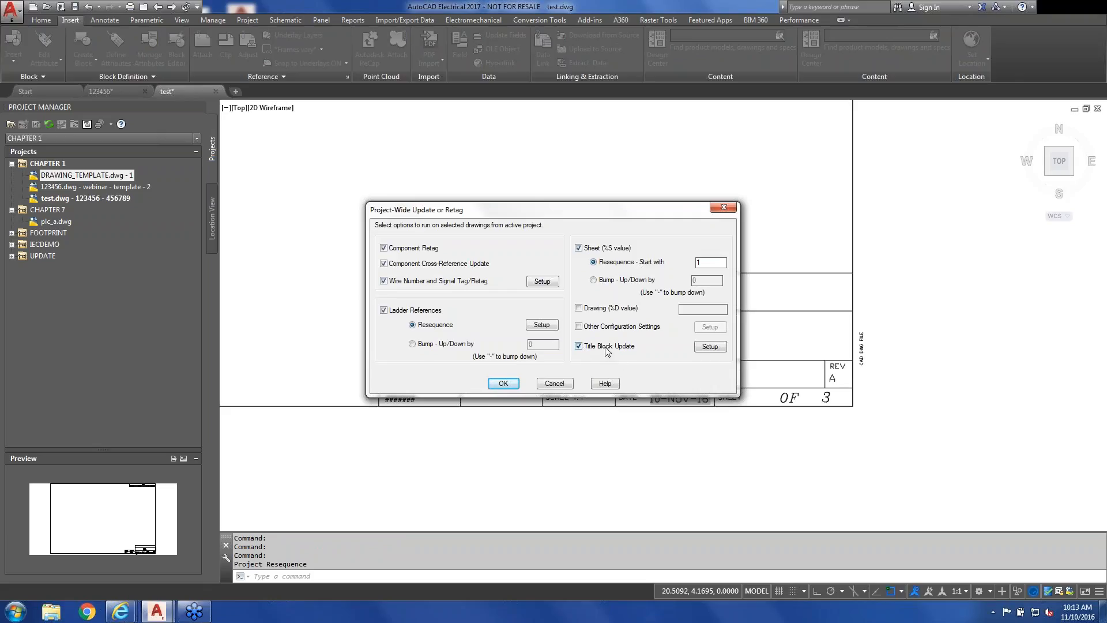
click(710, 347)
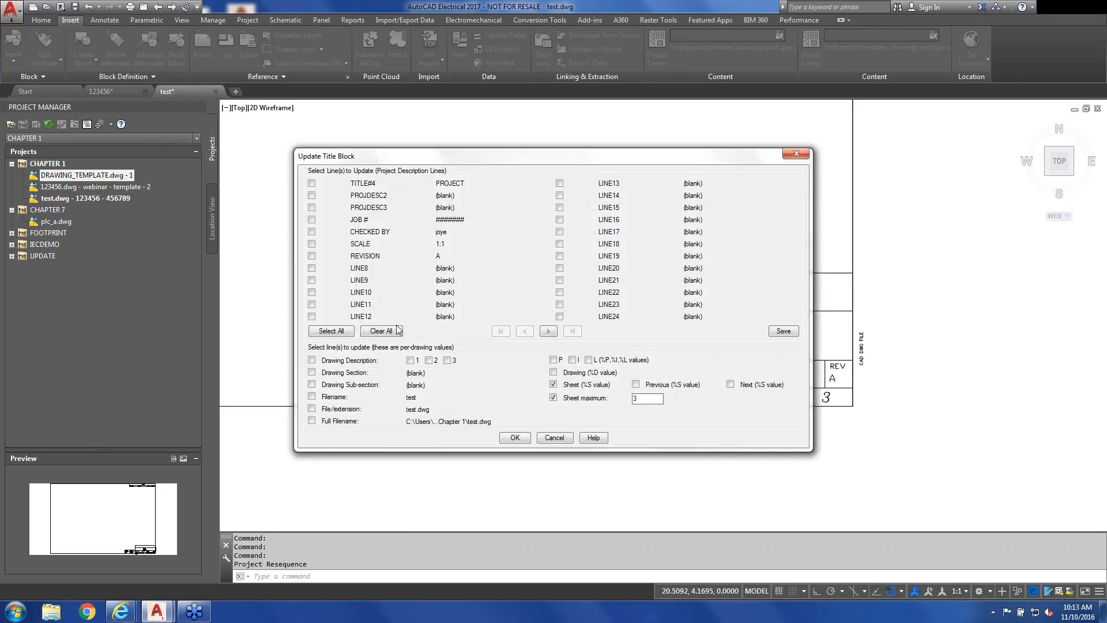
click(410, 361)
click(428, 360)
click(446, 360)
click(514, 438)
Run the configured project-wide update on all drawings of the CHAPTER 1 project.
click(503, 385)
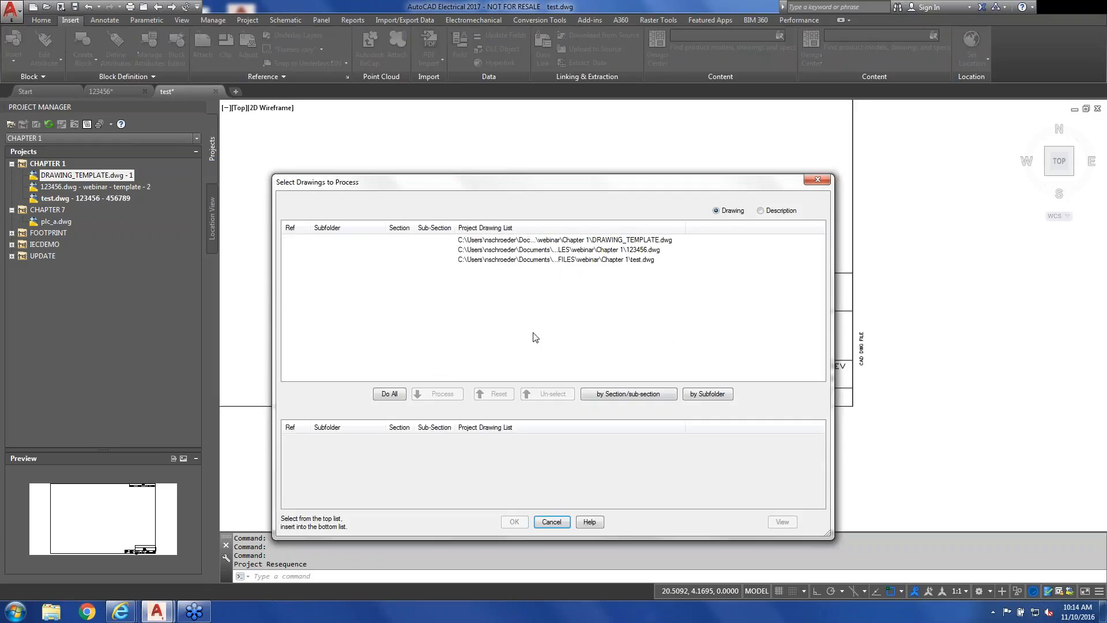
click(389, 394)
click(514, 522)
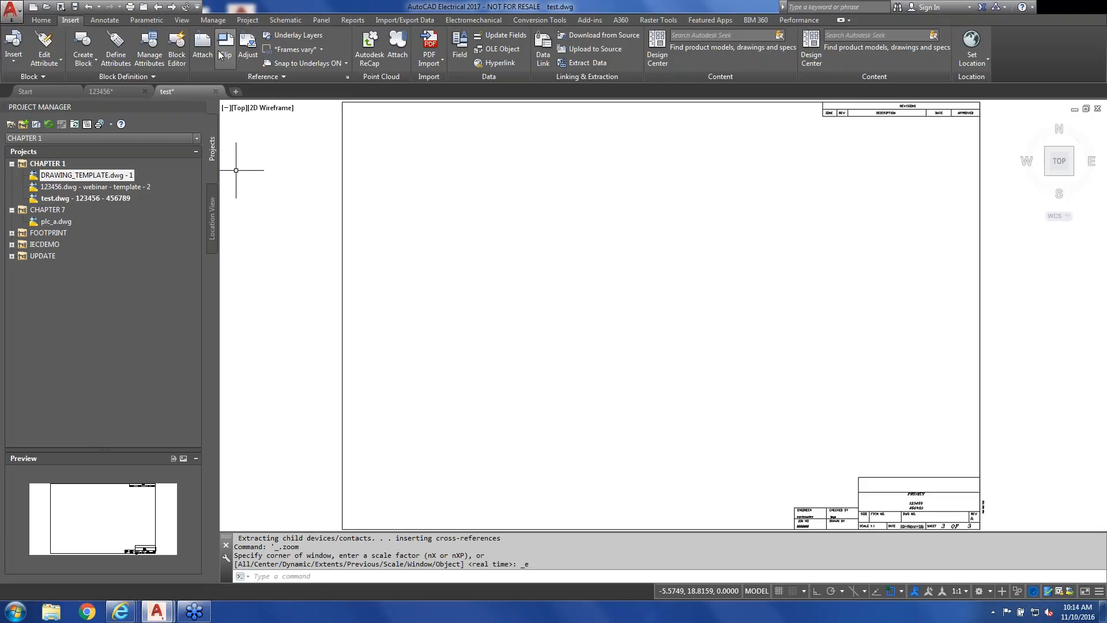
Activate the CHAPTER 7 project and close the test drawing without saving its changes.
click(48, 210)
right_click(48, 210)
click(63, 216)
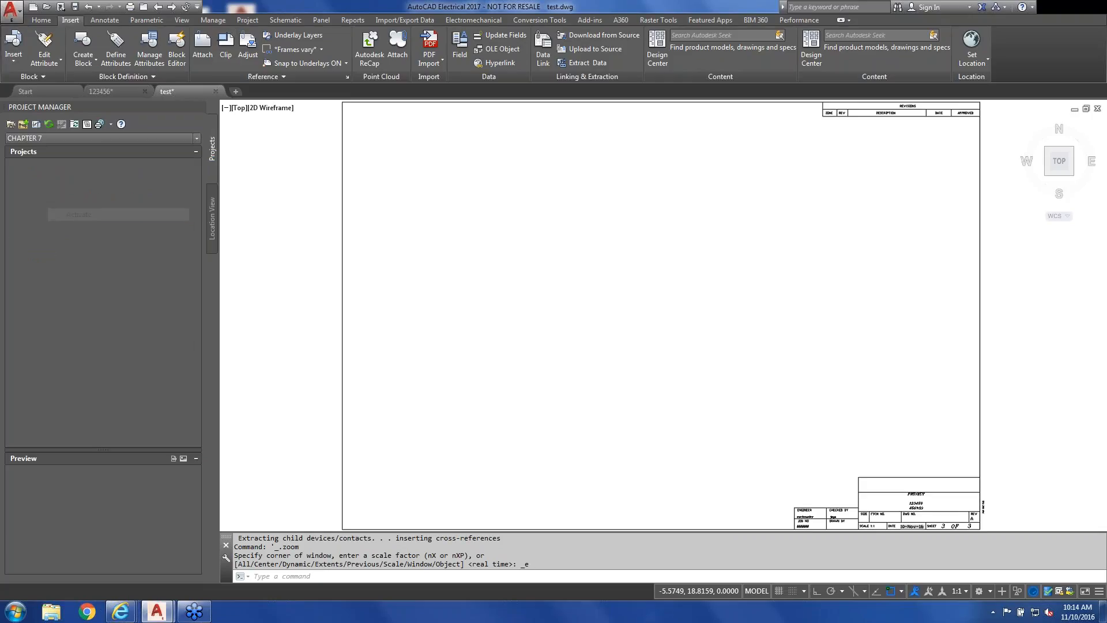
click(216, 92)
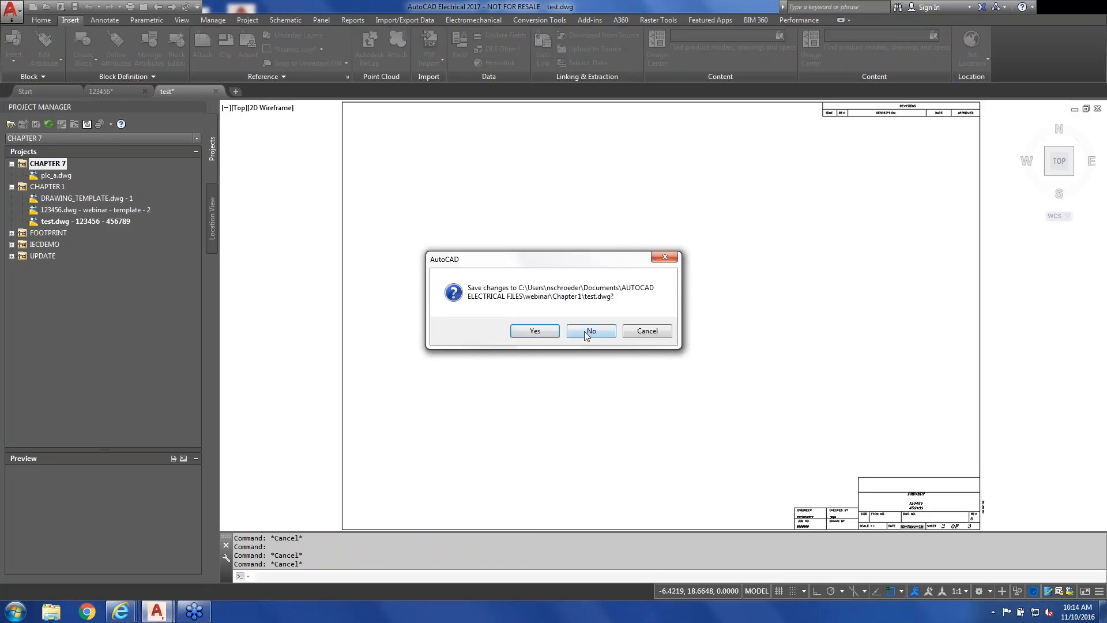
click(584, 331)
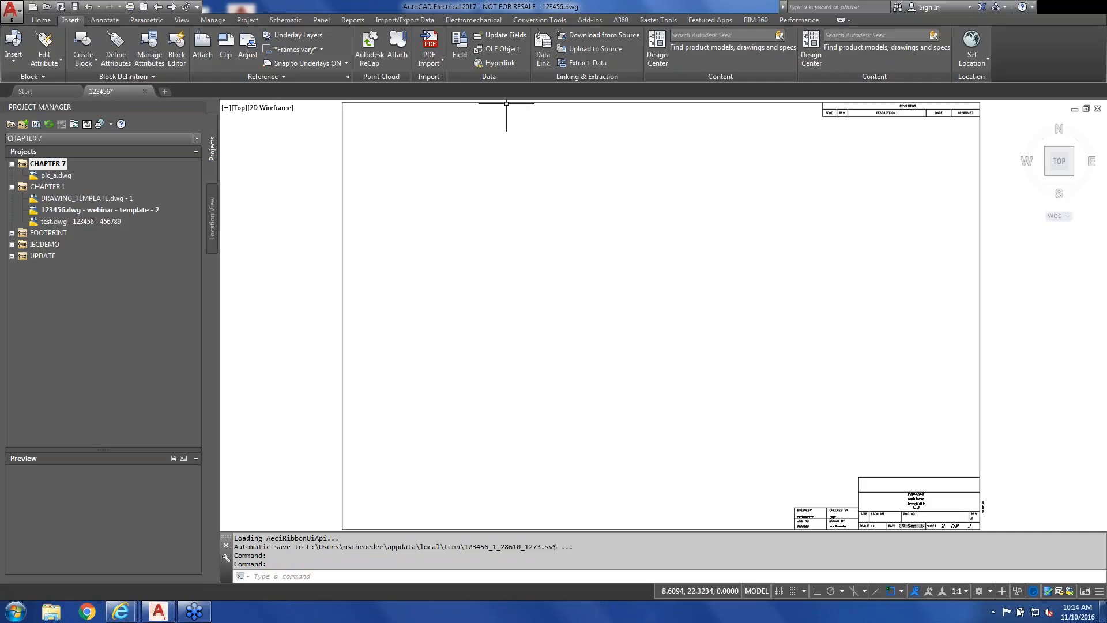
Start the PLC I/O Utility and load PLC_I-O-Workbook - trial.xls from the PLC I-O Utility folder in the webinar favorites.
click(398, 20)
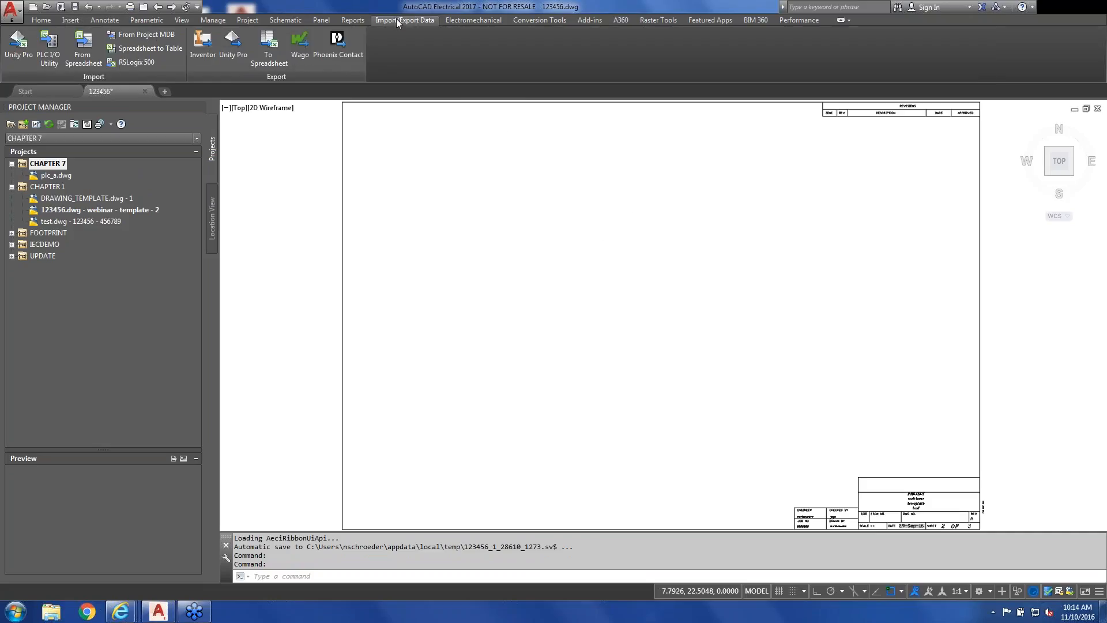
click(49, 64)
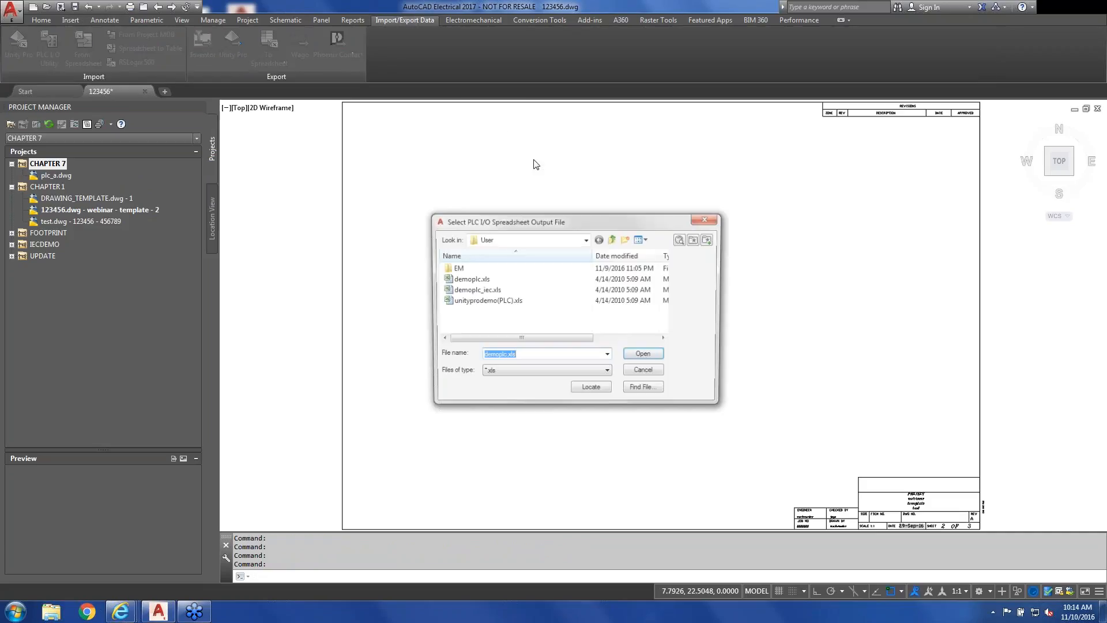
click(541, 241)
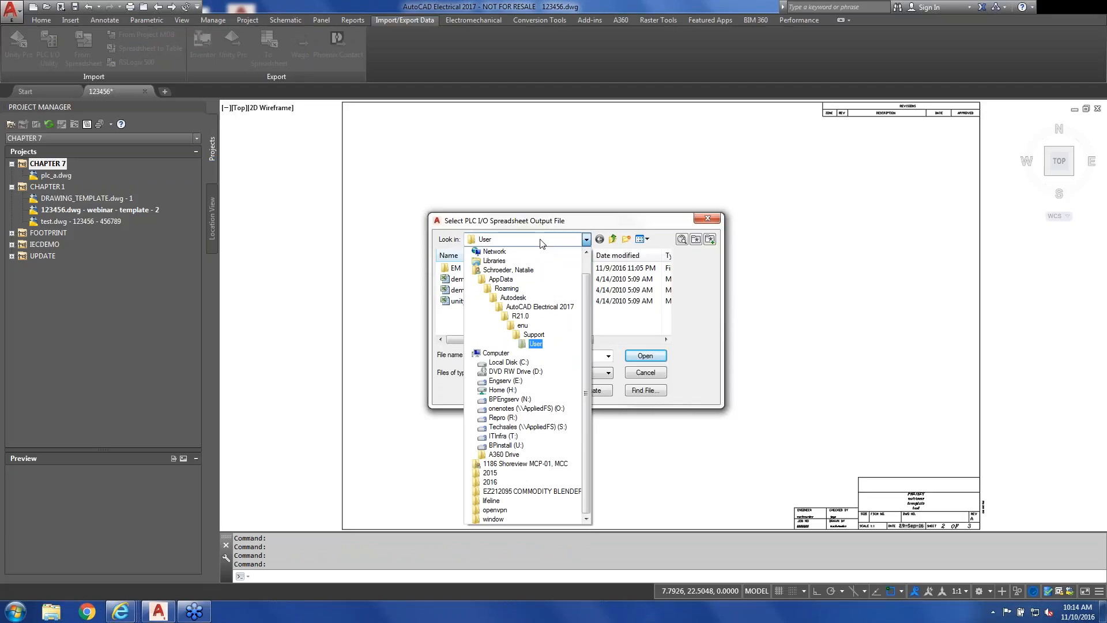
click(507, 363)
click(696, 239)
drag(665, 293, 665, 314)
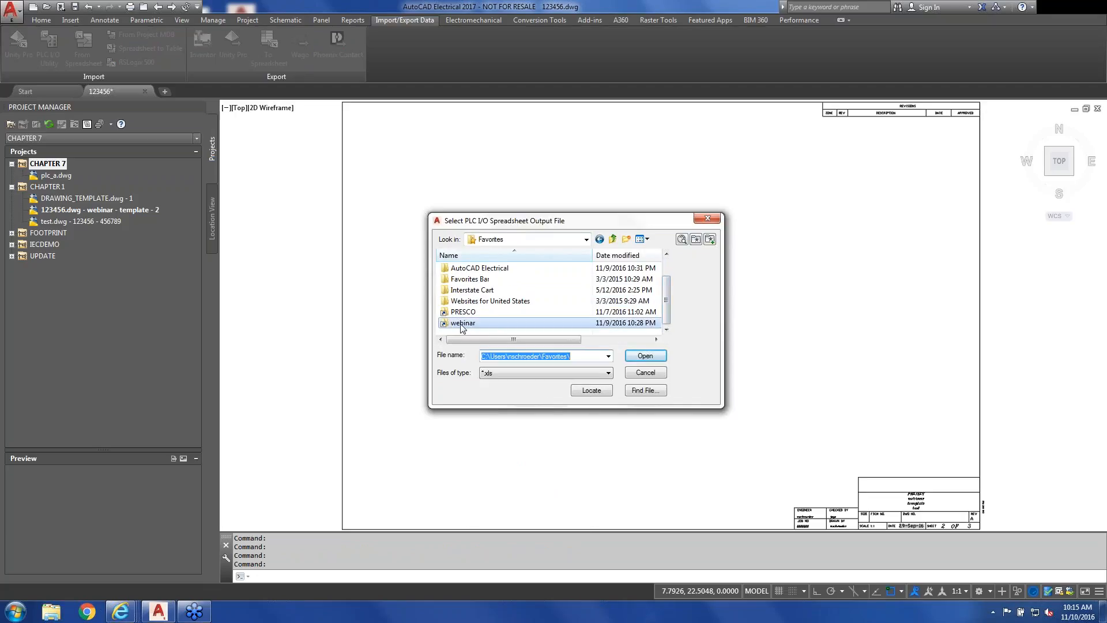
double_click(460, 327)
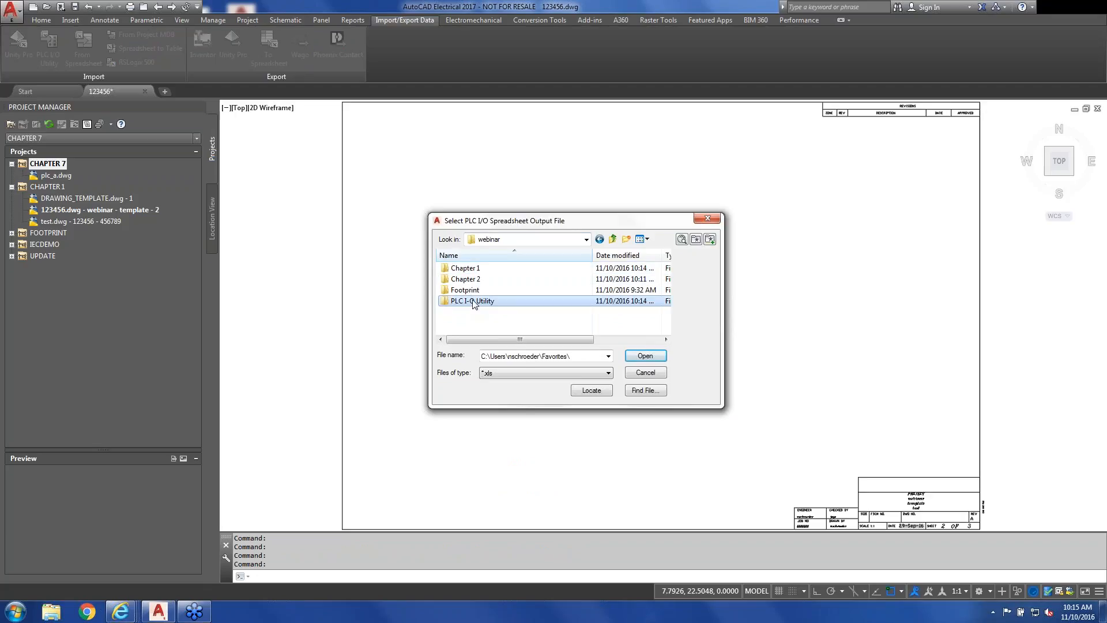
double_click(476, 300)
click(491, 290)
click(646, 355)
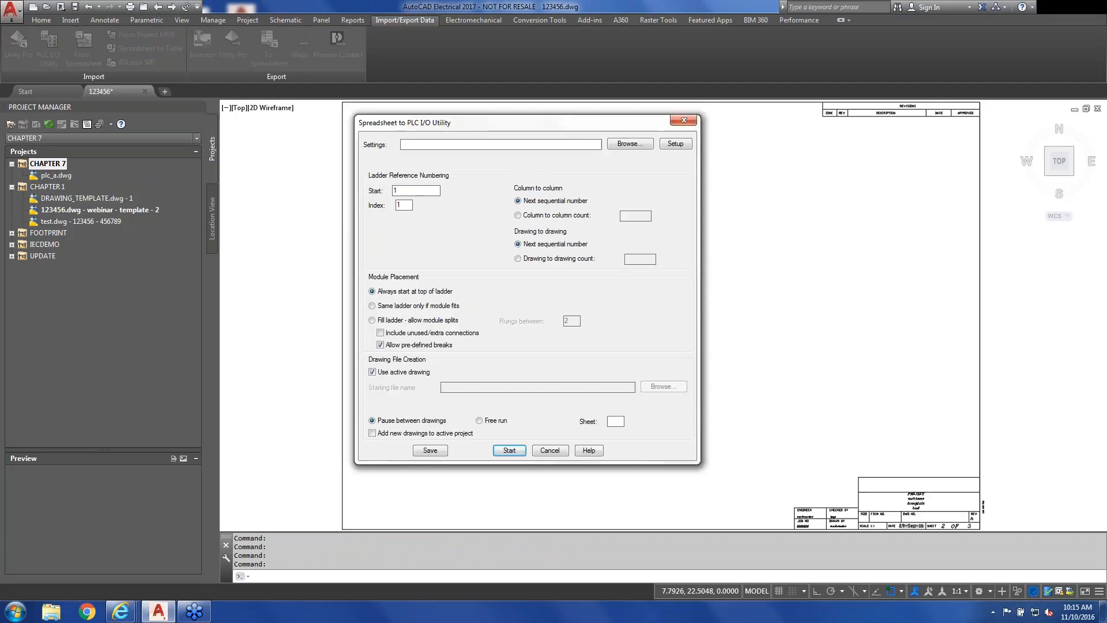
Open PLC_I-O-Workbook - trial.xls from the webinar folder's PLC I-O Utility subfolder in Excel and maximize the workbook window.
click(16, 611)
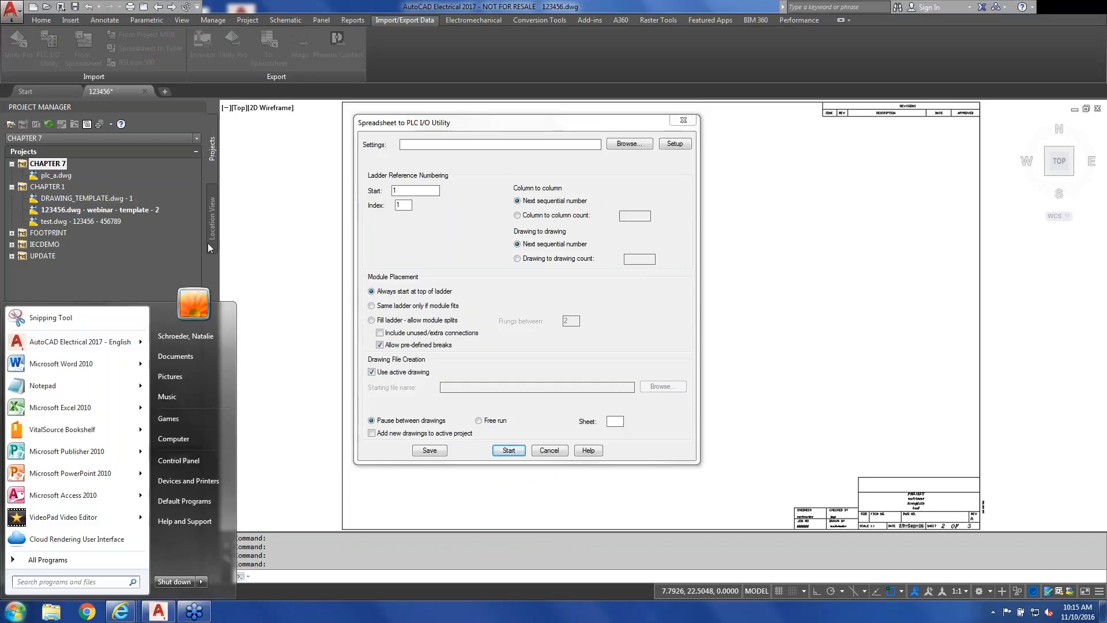
click(412, 23)
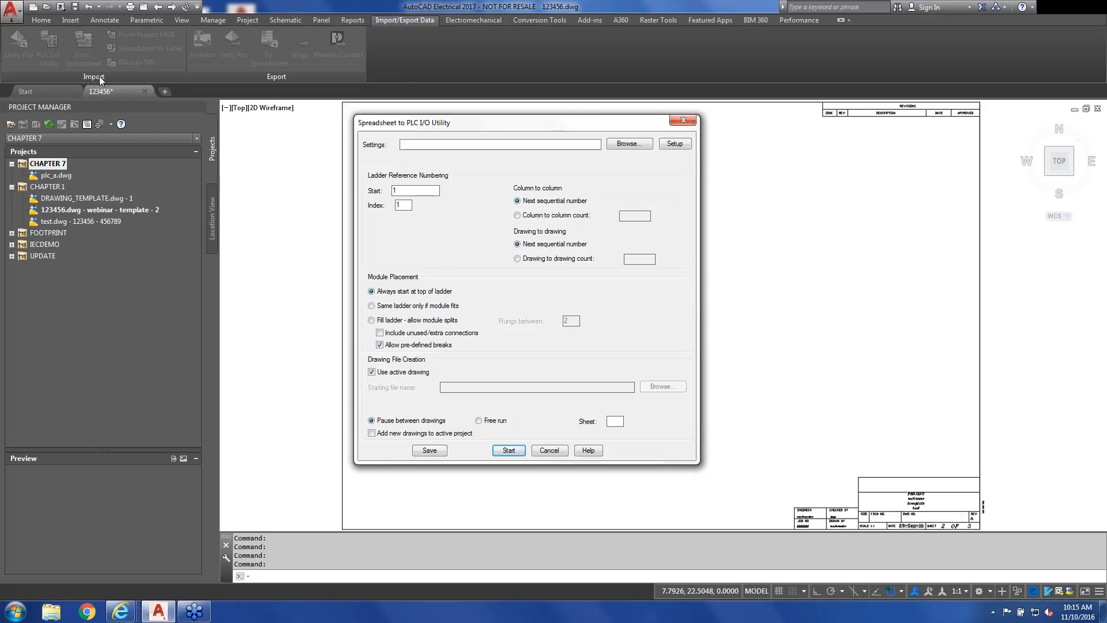
click(52, 611)
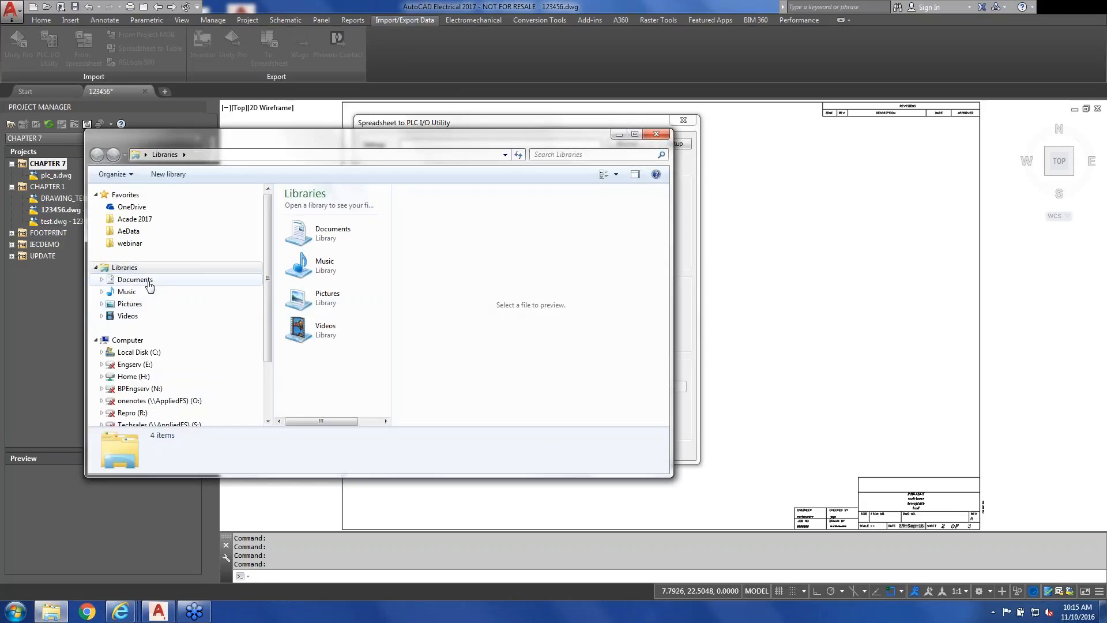
click(136, 280)
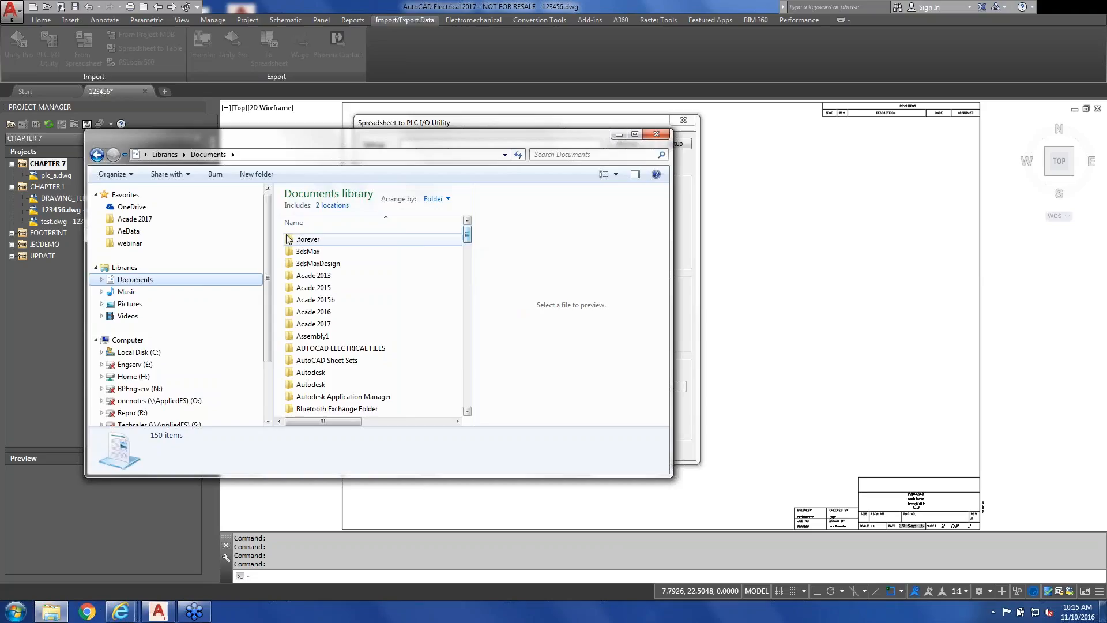
click(129, 243)
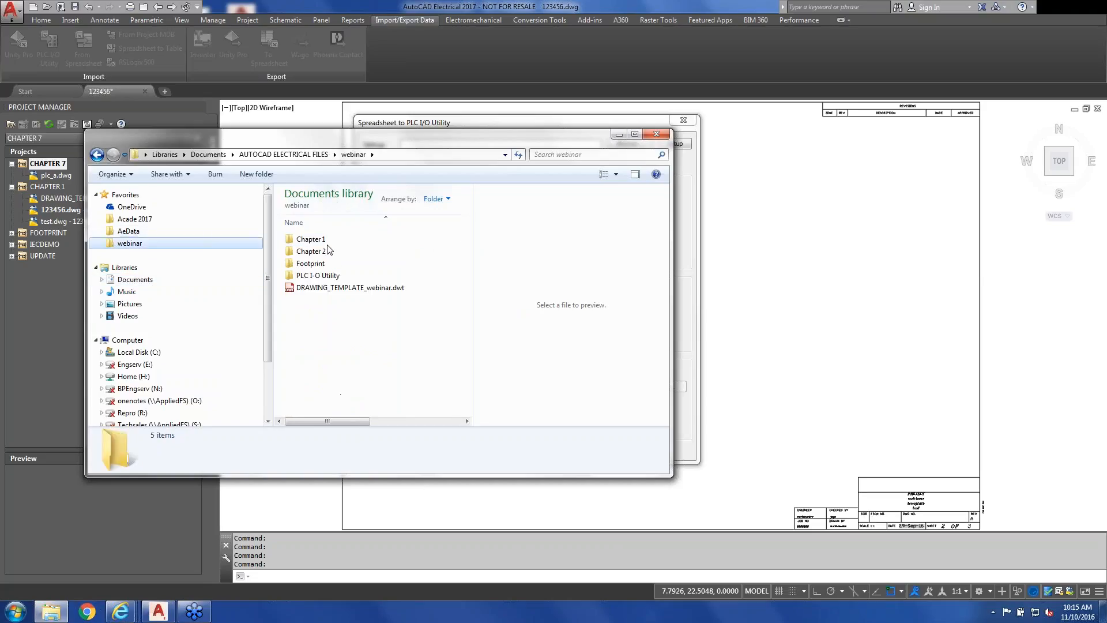
double_click(323, 275)
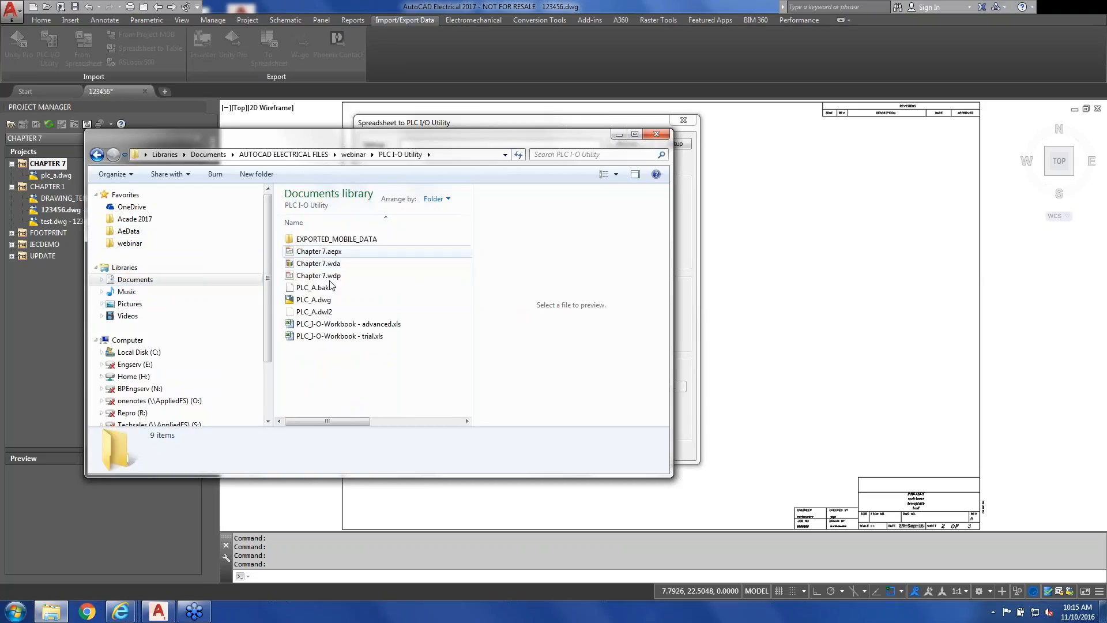
double_click(328, 337)
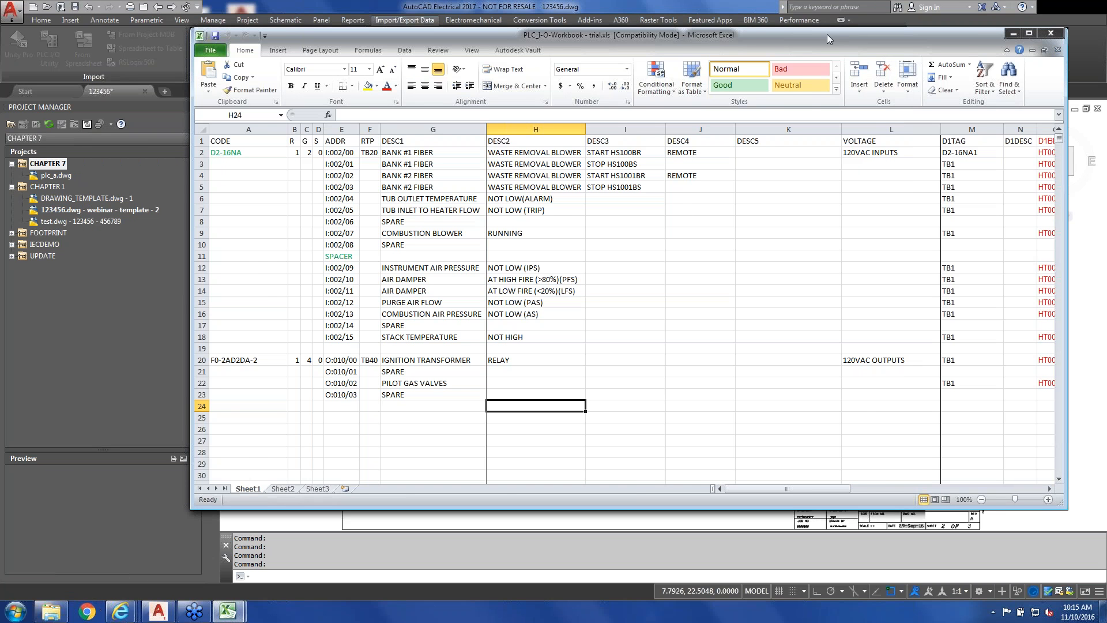
drag(826, 33, 749, 34)
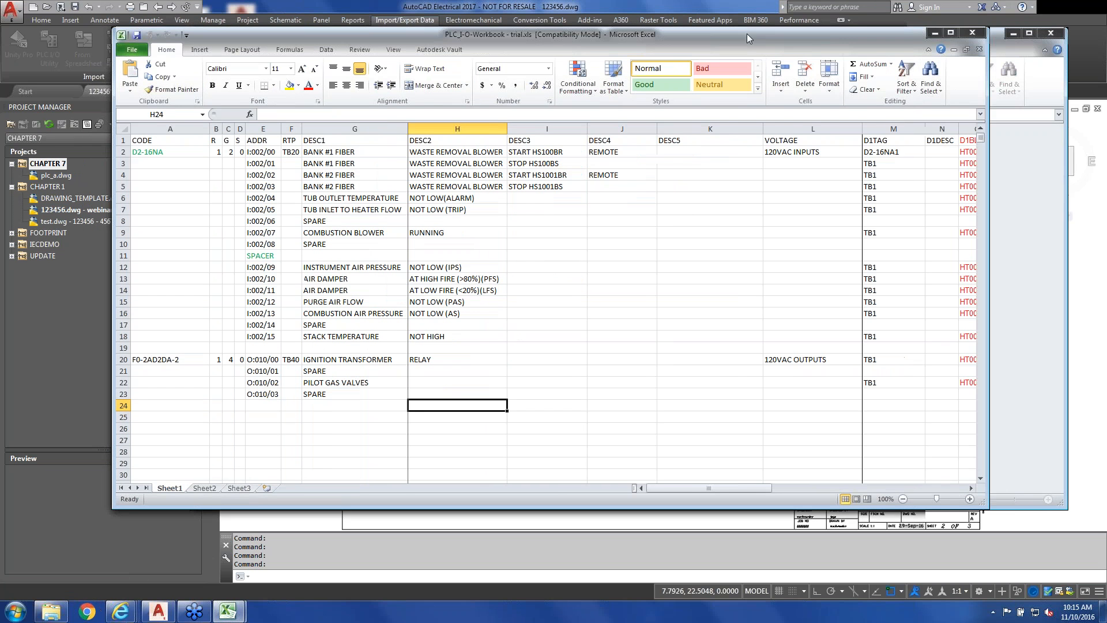
click(883, 35)
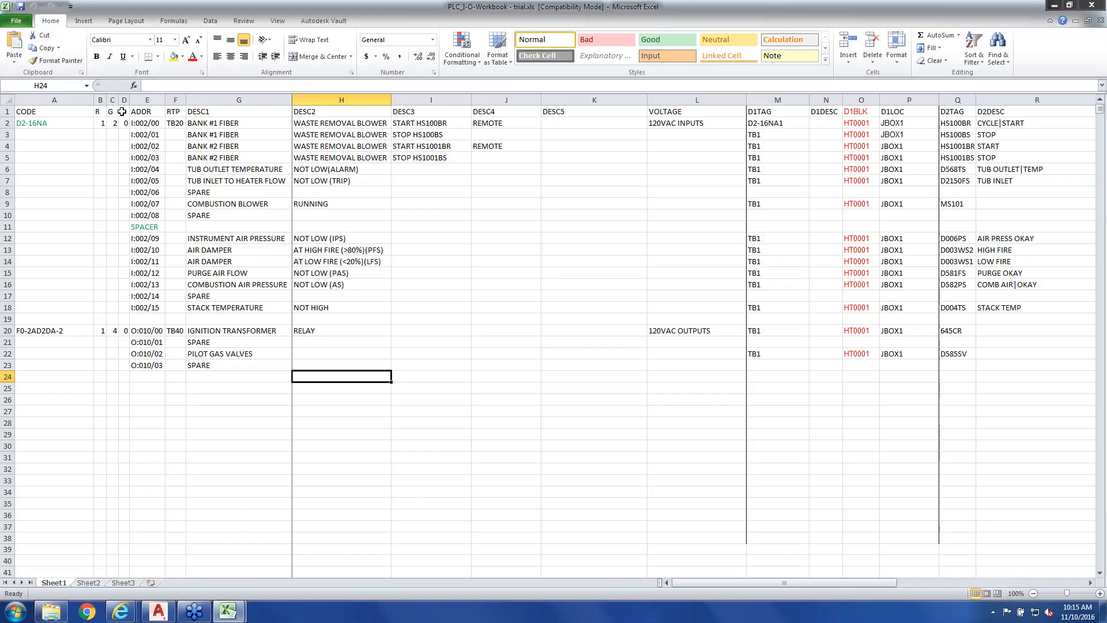
Examine the workbook's header row, going through the DESC1 to DESC5 columns and the VOLTAGE column.
click(7, 111)
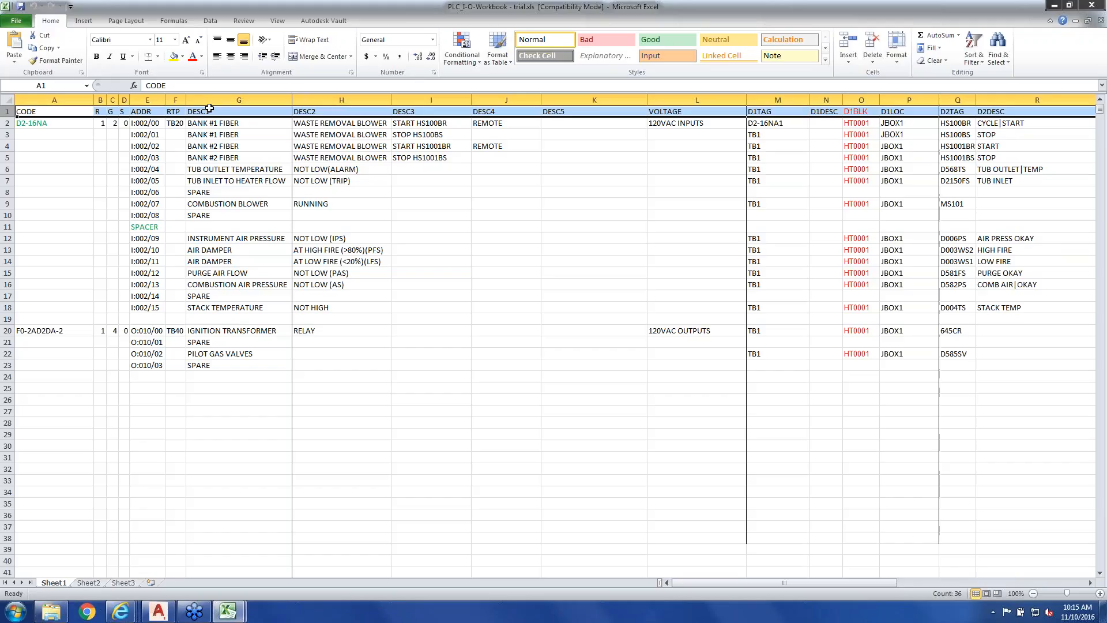
click(230, 134)
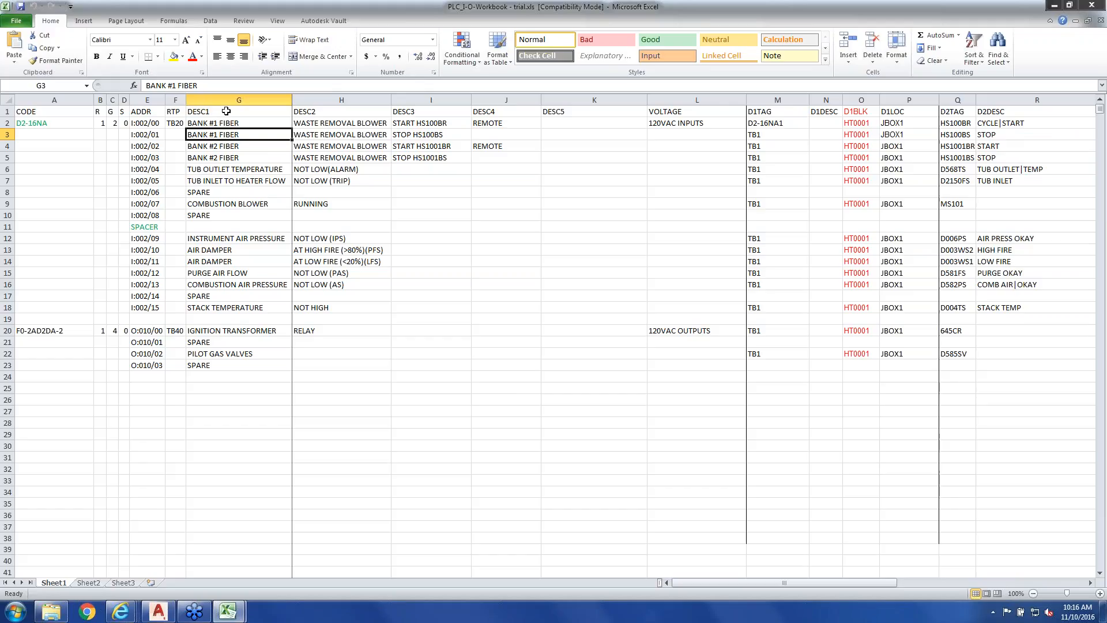
click(226, 112)
click(339, 112)
click(441, 112)
click(511, 111)
click(579, 112)
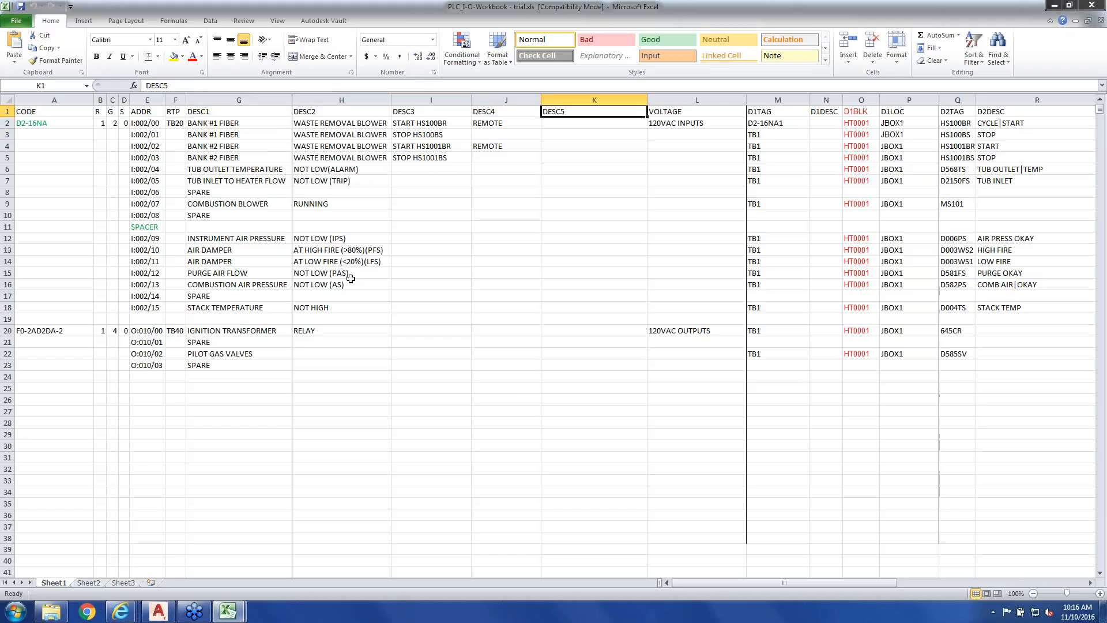
click(692, 114)
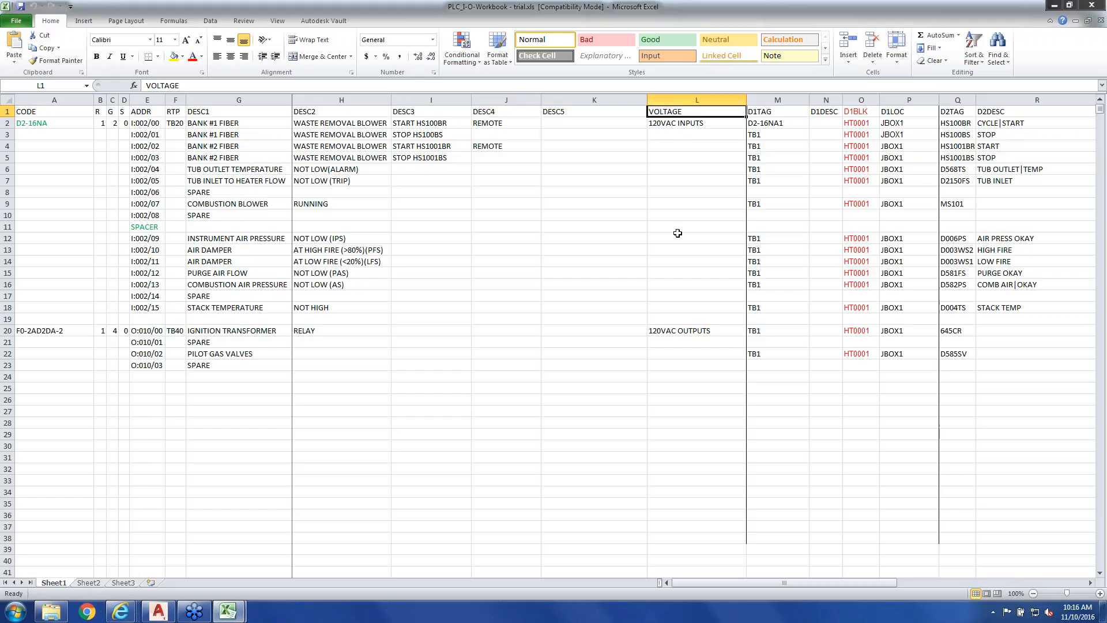
Examine the first device's columns in the I/O sheet: D1TAG, D1DESC, D1BLK and D1LOC.
drag(762, 584, 733, 583)
drag(697, 582, 755, 586)
drag(422, 100, 538, 99)
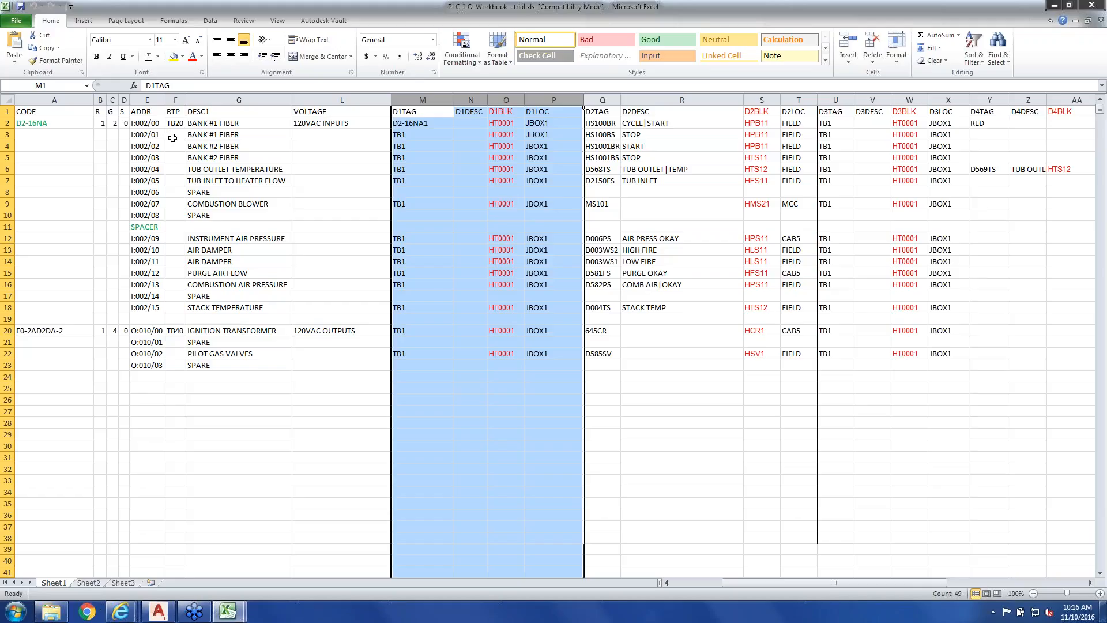
click(417, 114)
click(511, 114)
click(413, 114)
click(470, 112)
click(515, 112)
click(568, 112)
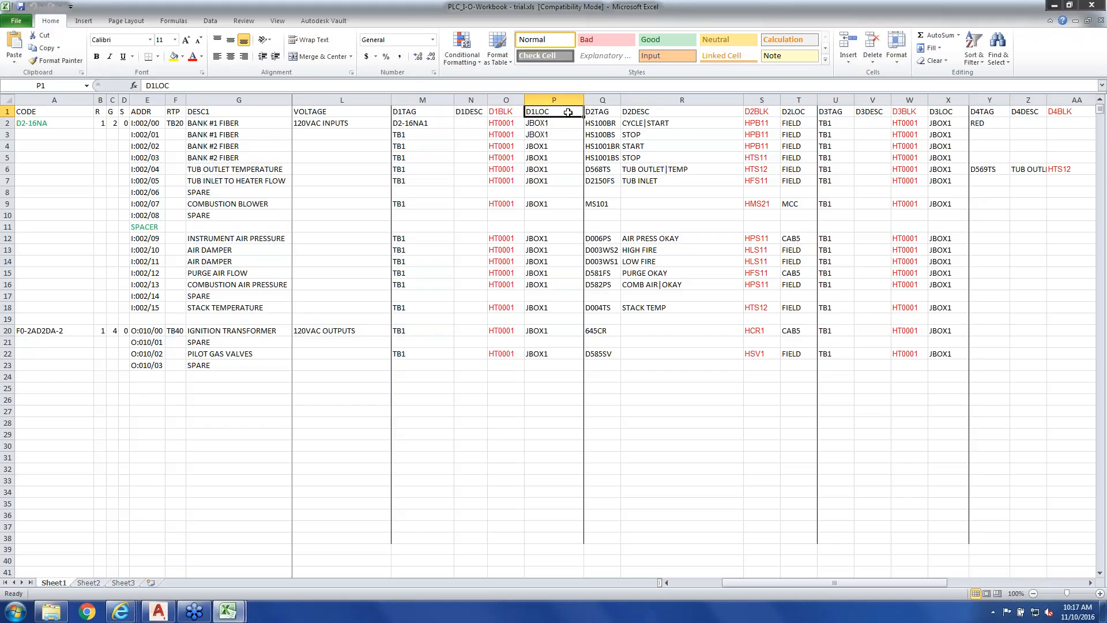
Examine the column headers of the second, third and fourth devices, from D2TAG through D4BLK.
click(595, 112)
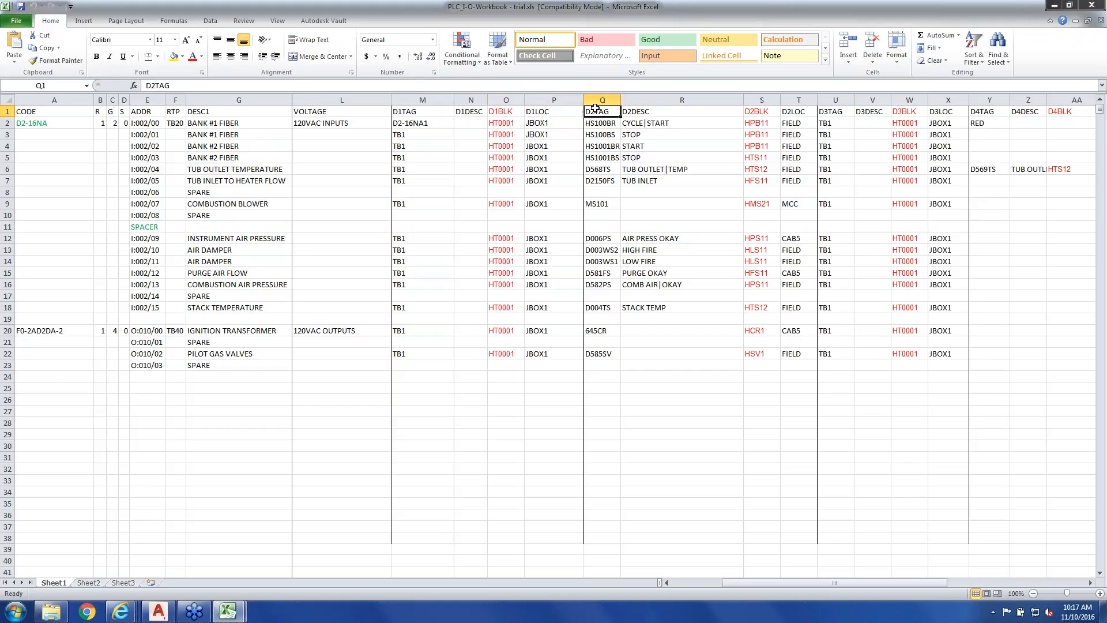
click(663, 112)
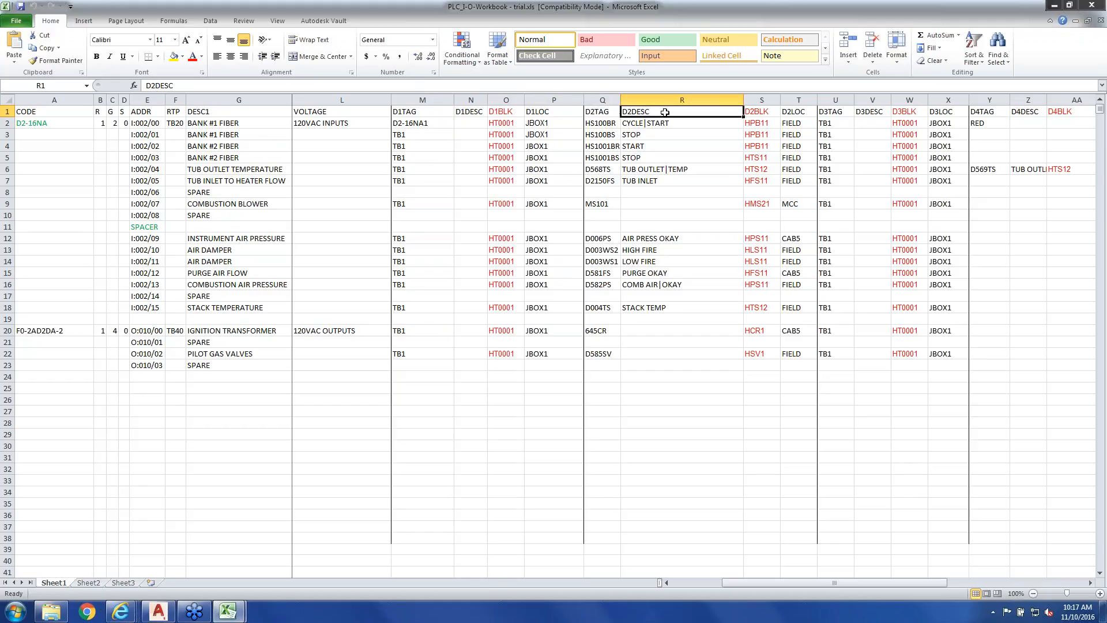
click(764, 113)
click(806, 116)
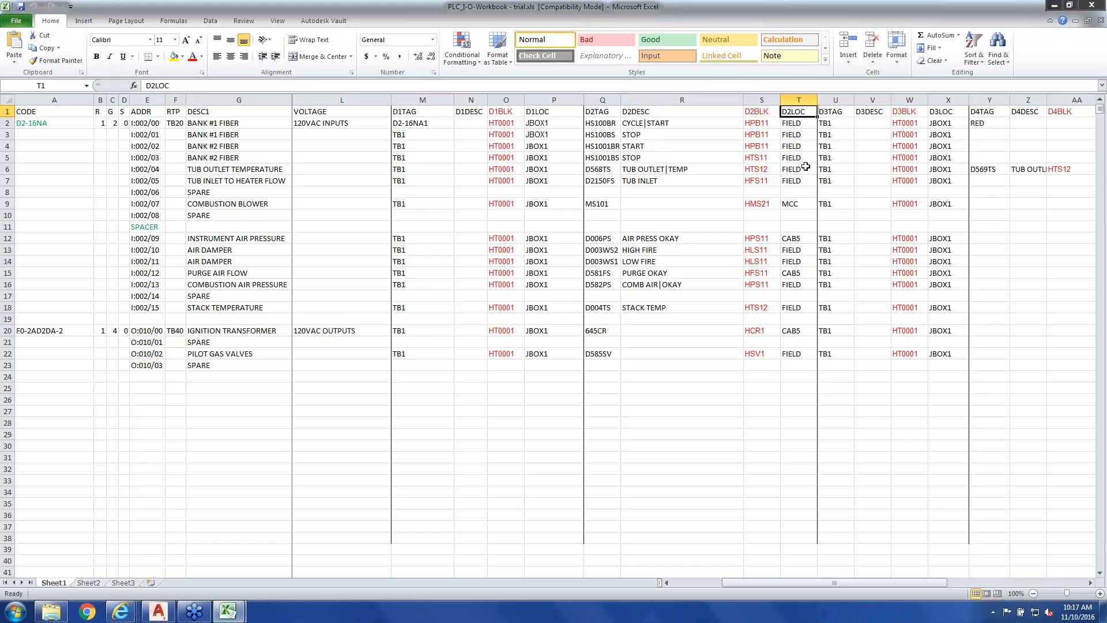
drag(791, 583, 828, 587)
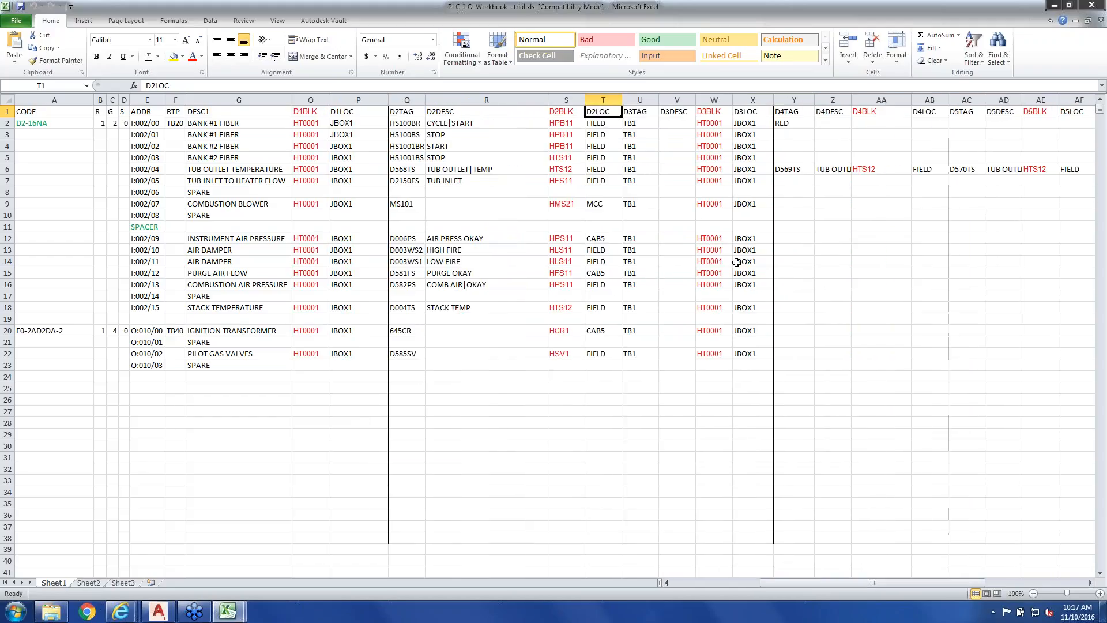
click(625, 113)
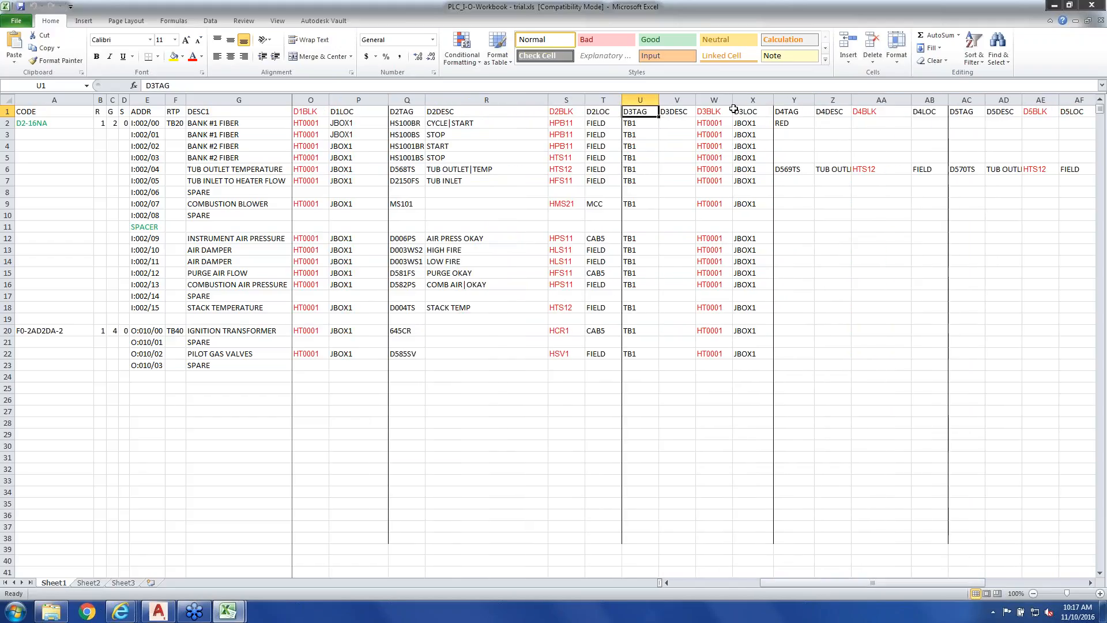
click(809, 112)
click(899, 110)
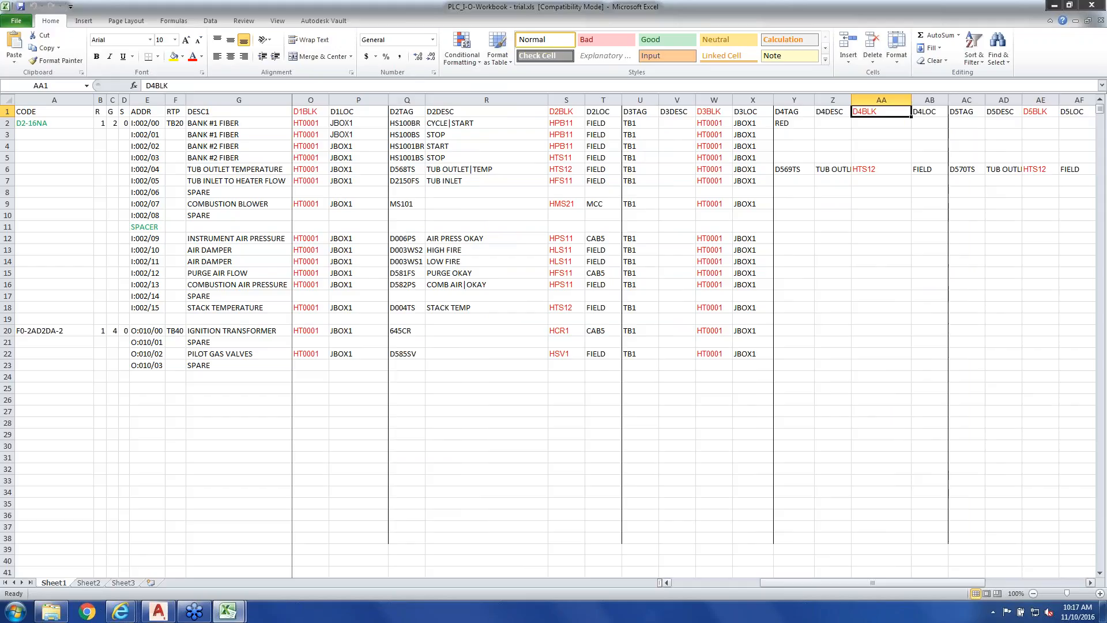
Return to the D1TAG column and inspect the formula in cell M2.
drag(804, 585, 728, 583)
click(528, 113)
click(537, 124)
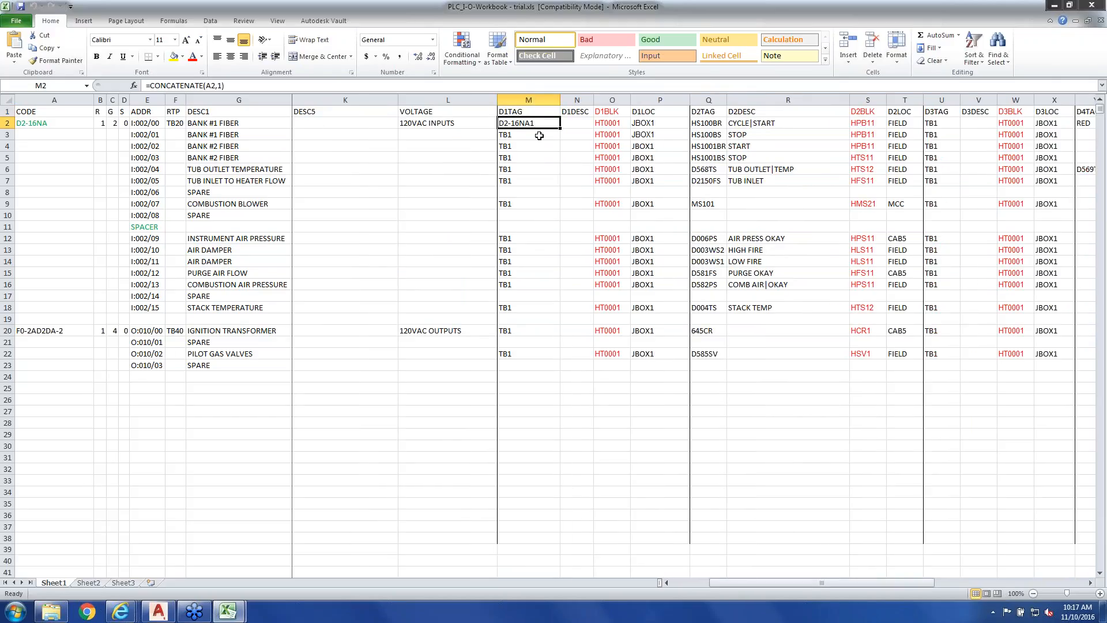
Replace the formula in cell M2 of the D1TAG column with the plain text TB1.
click(551, 138)
drag(559, 140, 539, 122)
click(539, 123)
double_click(540, 123)
key(BackSpace)
text(1)
key(Return)
key(Return)
key(Return)
key(Return)
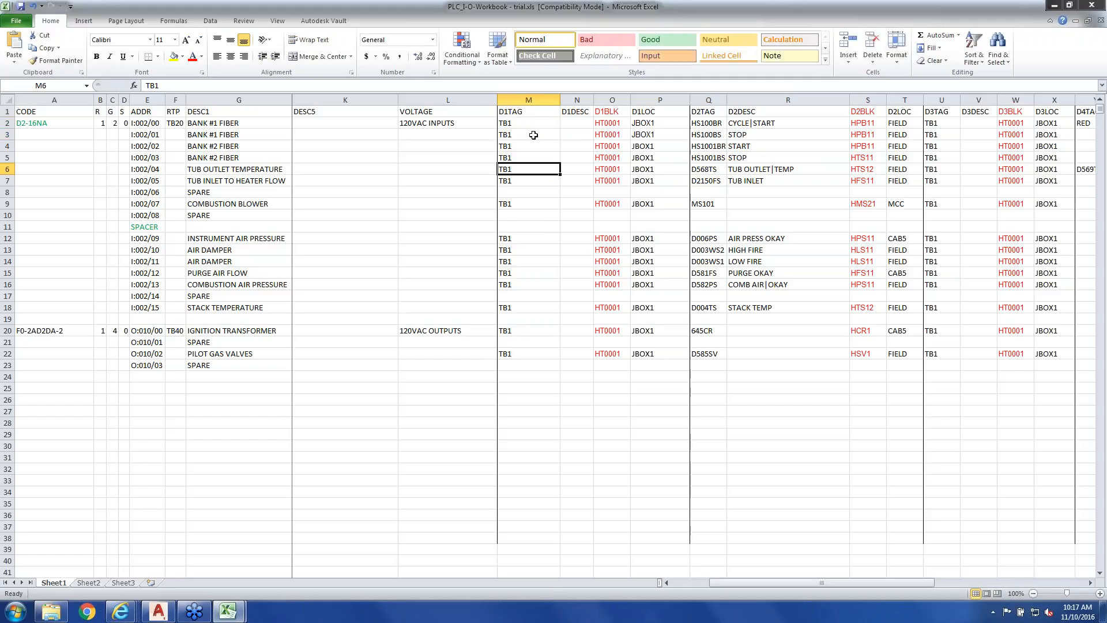
Examine the first I/O row's block names in D1BLK, D2BLK and D6BLK, along with its D2TAG entry.
click(615, 123)
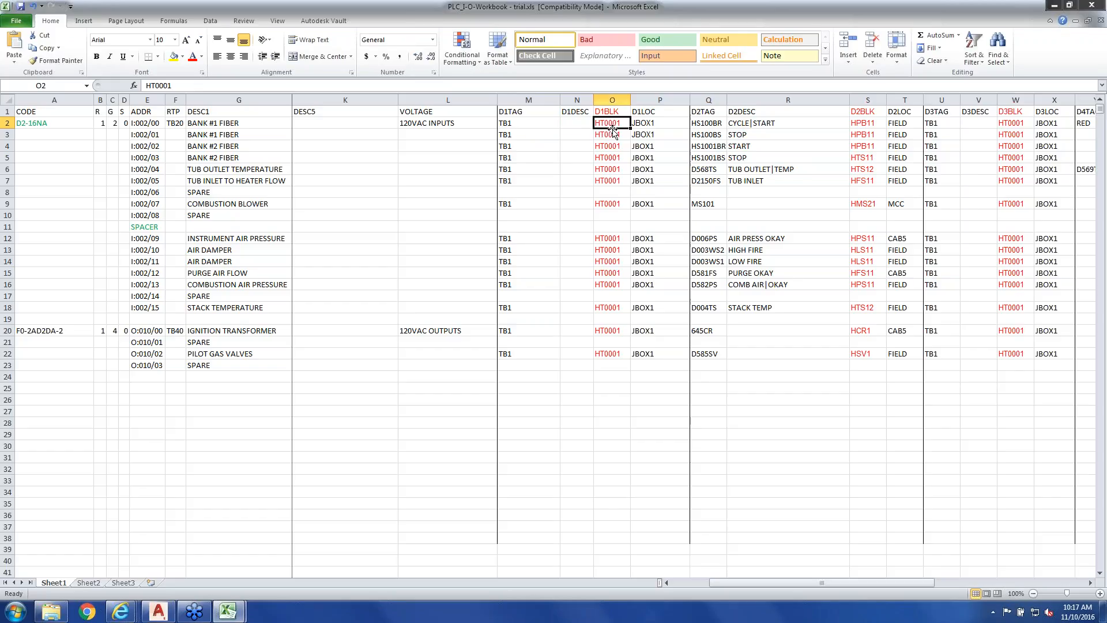
click(865, 124)
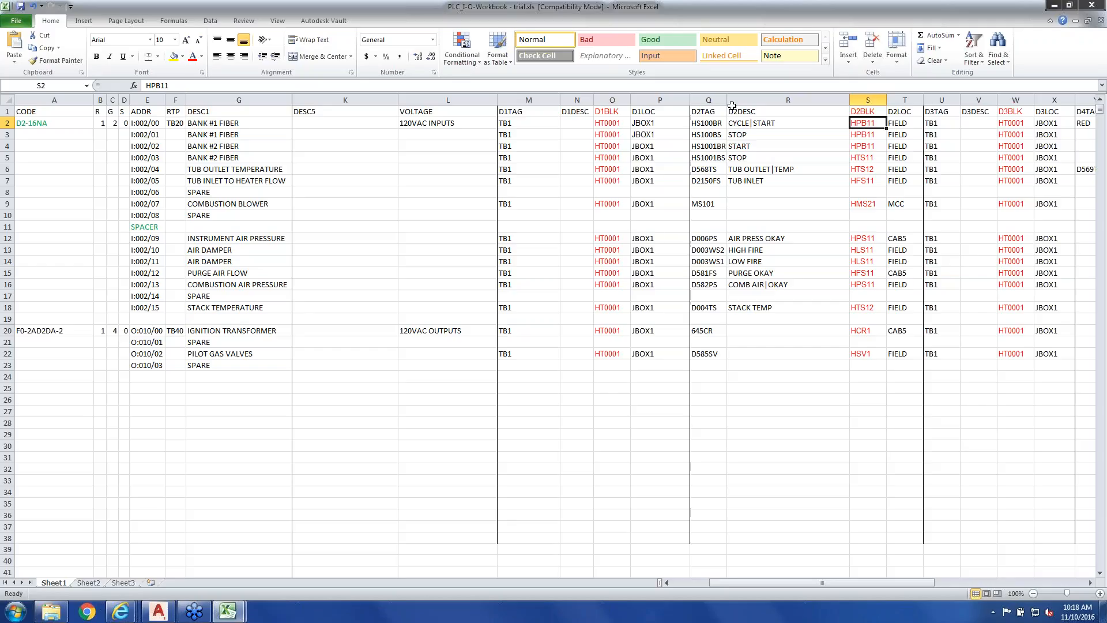
click(715, 122)
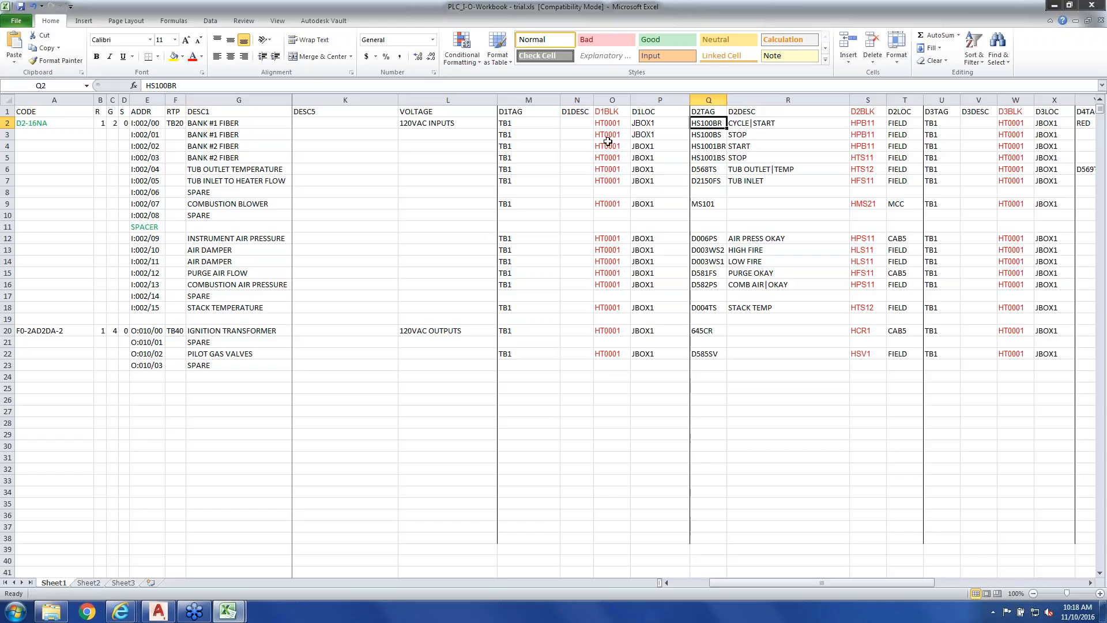
drag(848, 582, 1005, 573)
click(839, 123)
click(862, 126)
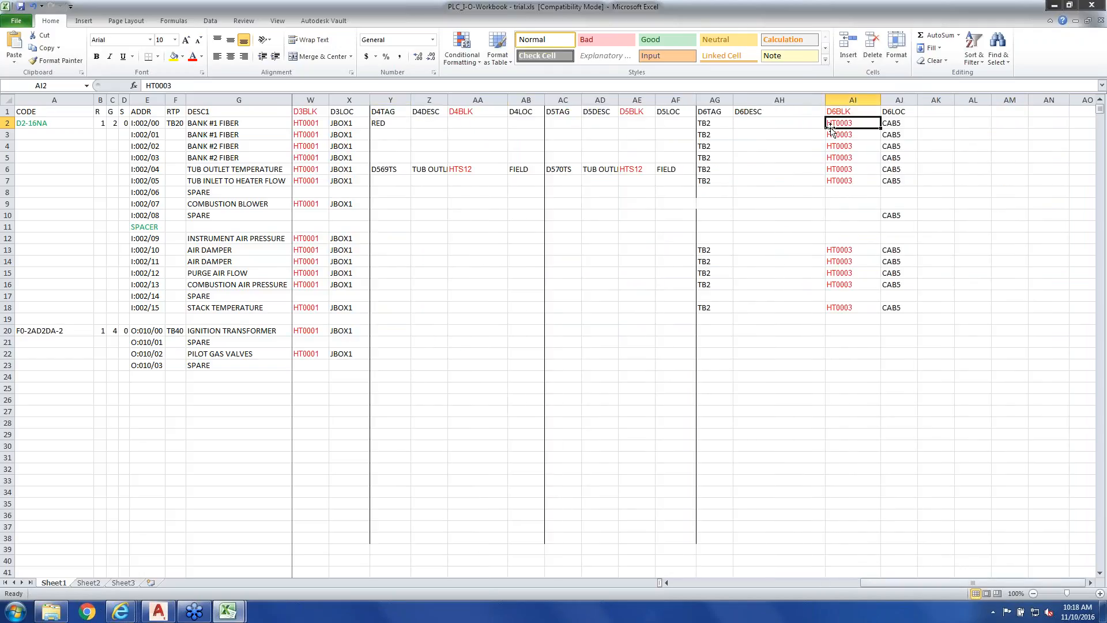
Review the D1TAG and D2TAG entries for rows 2 to 9, including the tag in cell Q4.
drag(994, 583, 814, 581)
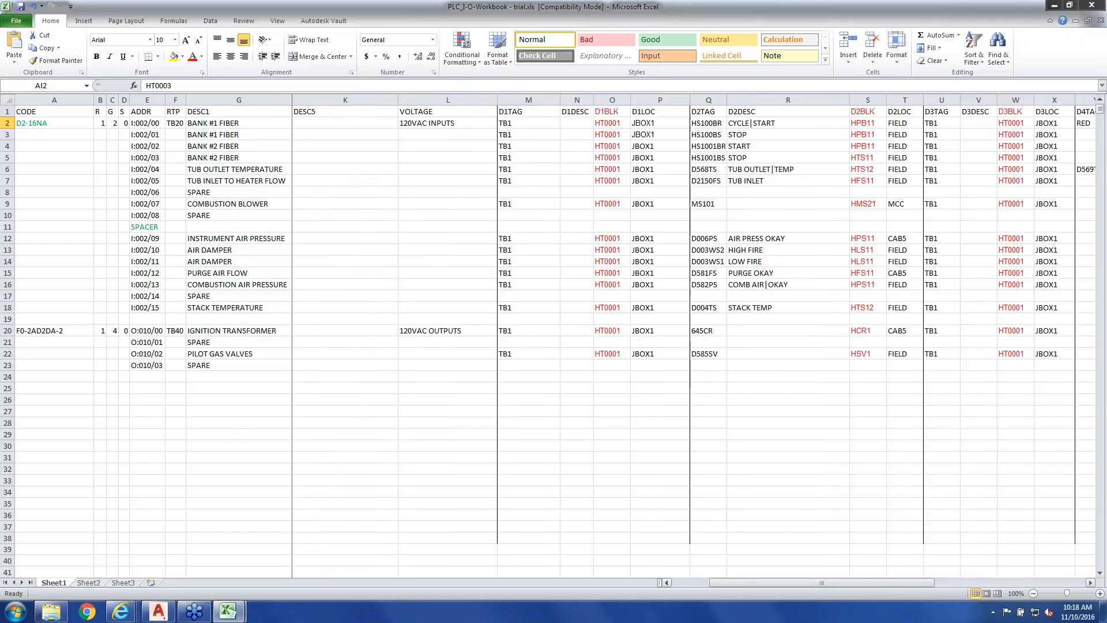
drag(514, 123, 524, 205)
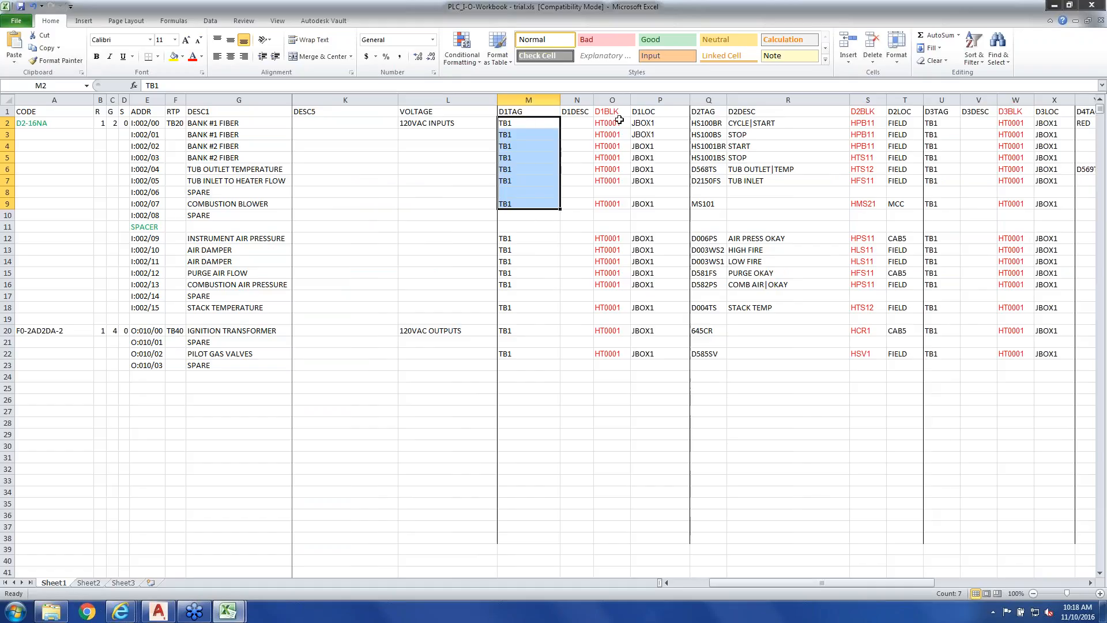
drag(721, 124, 726, 202)
drag(771, 582, 797, 584)
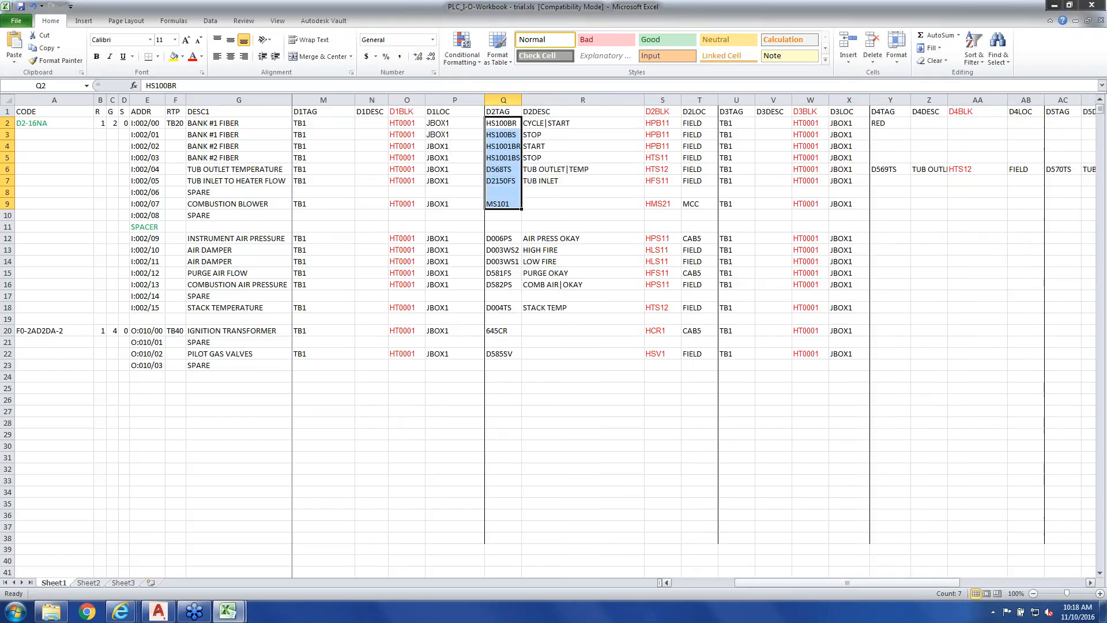
click(512, 148)
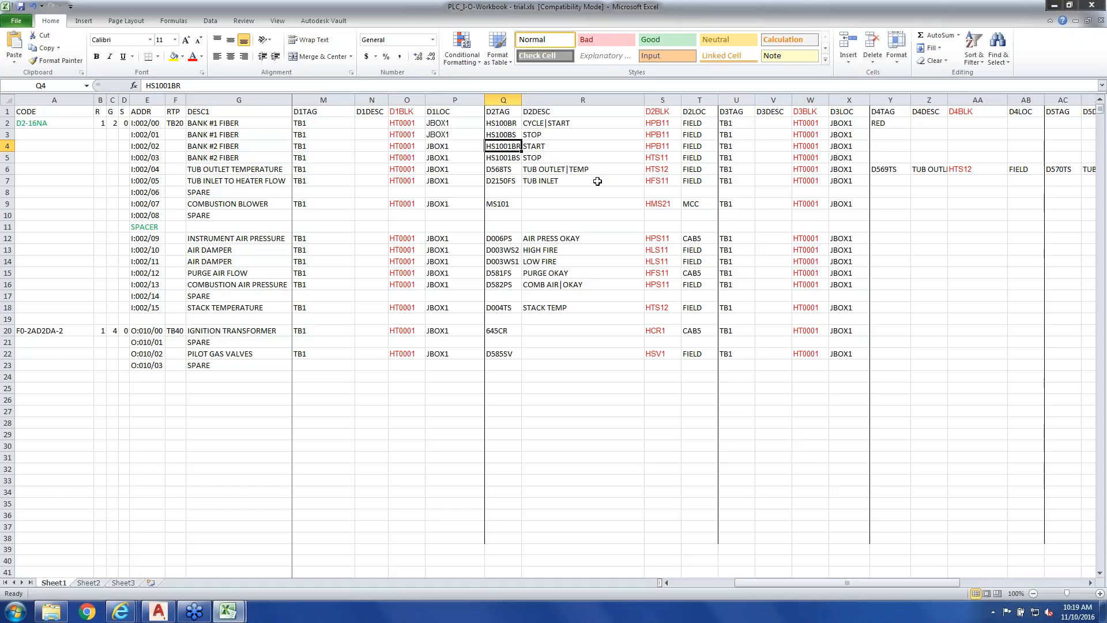
drag(773, 583, 797, 586)
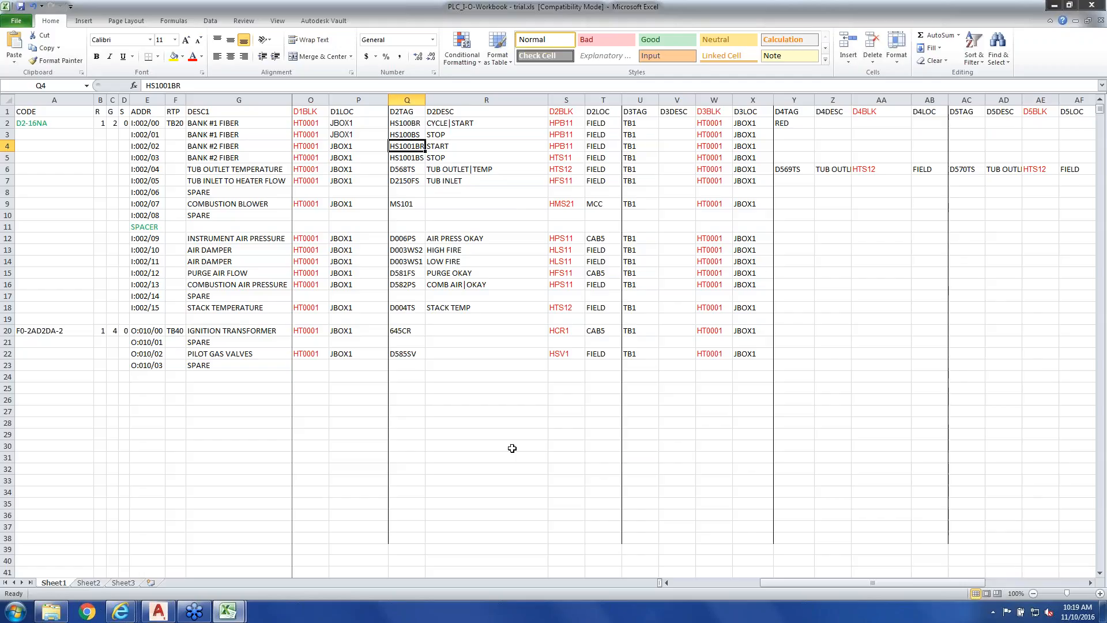
Examine the module codes in the CODE column and the blank row 19 separating the two modules.
drag(807, 583, 708, 586)
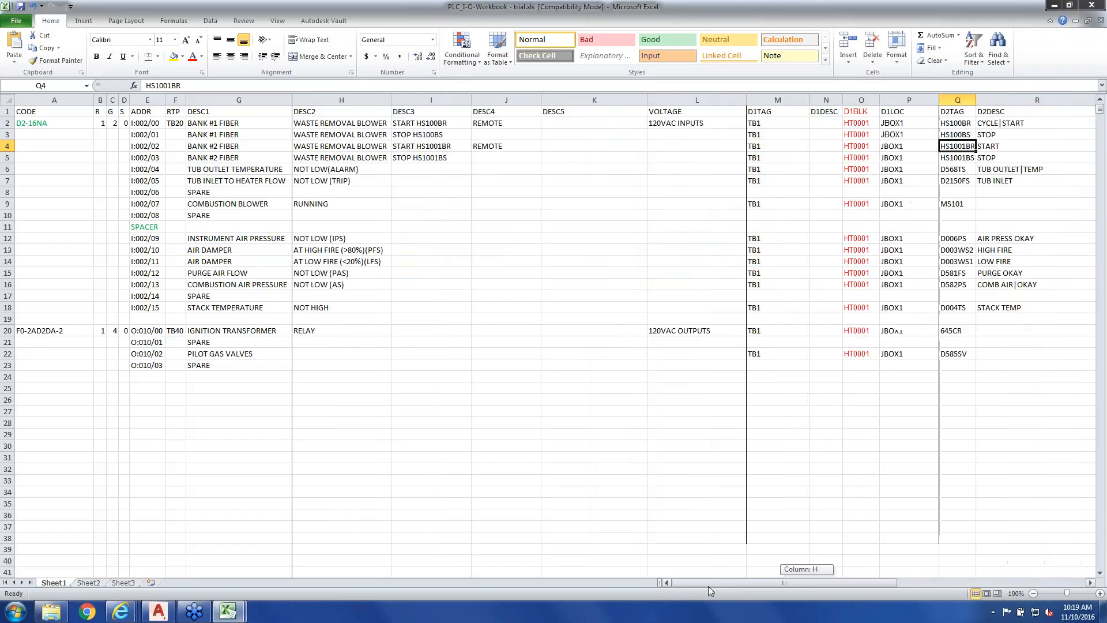
click(22, 124)
click(61, 317)
click(55, 329)
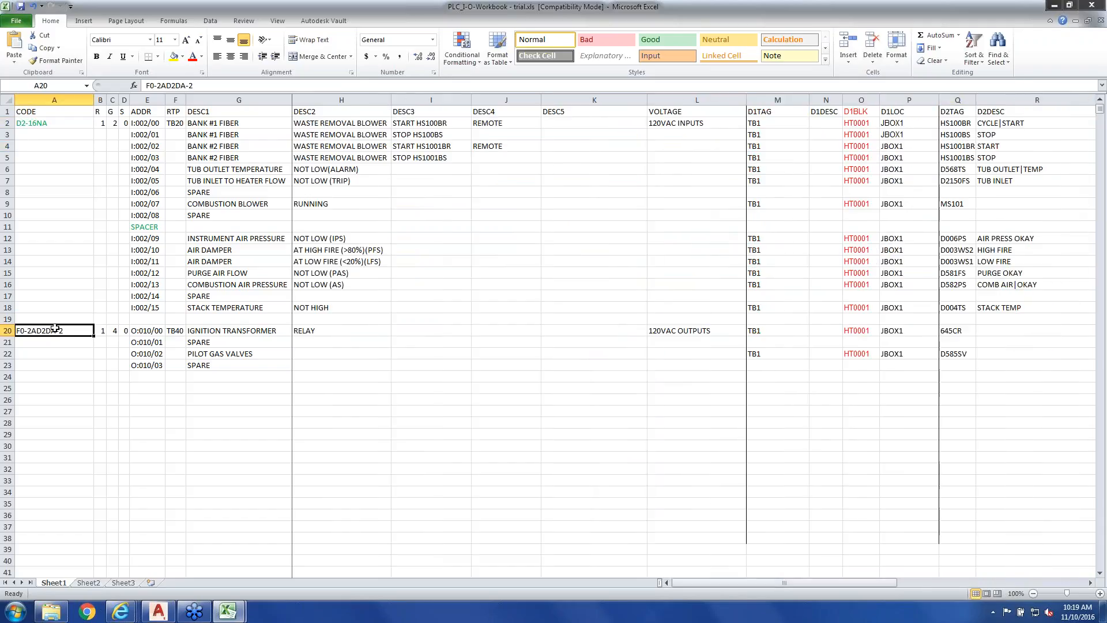
click(8, 319)
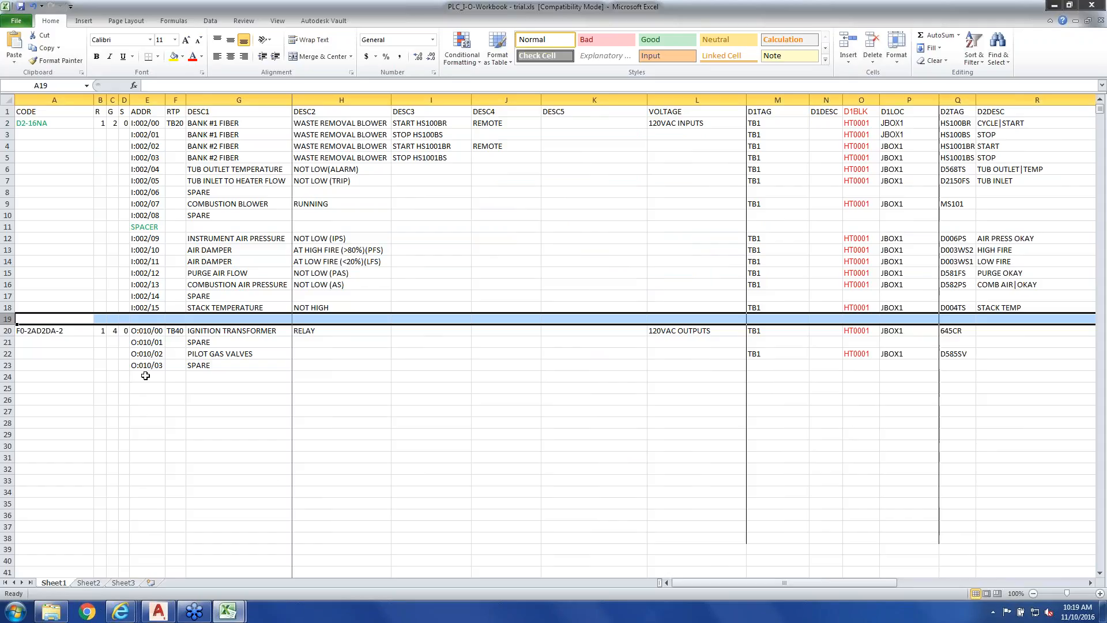
drag(692, 583, 749, 585)
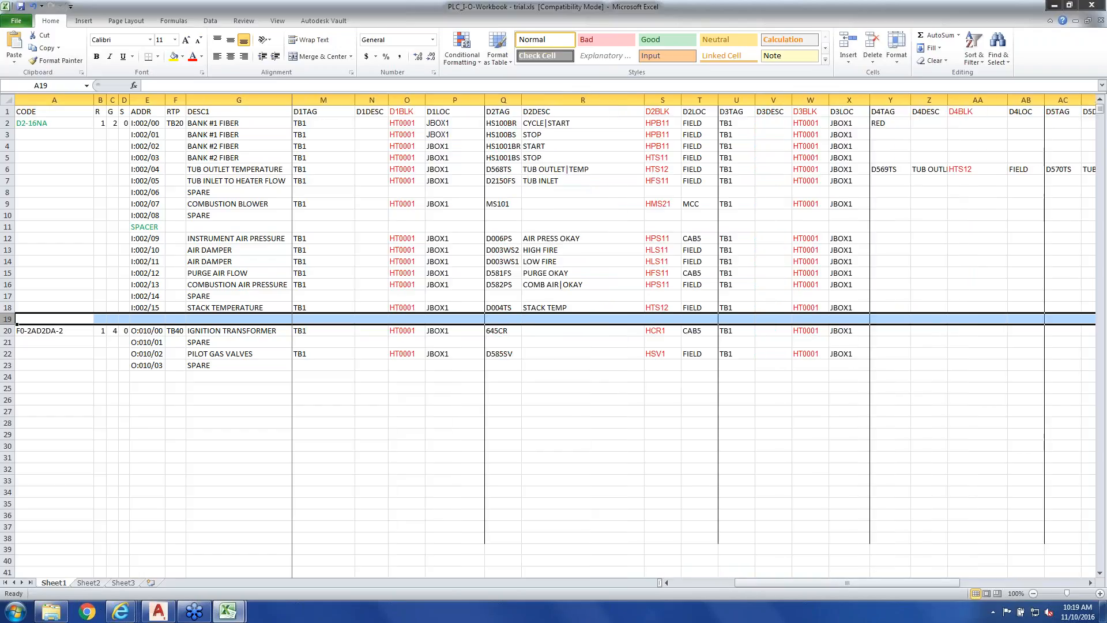
Switch to AutoCAD Electrical and open the setup of the Spreadsheet to PLC I/O Utility.
click(1055, 6)
drag(899, 39, 736, 40)
click(849, 34)
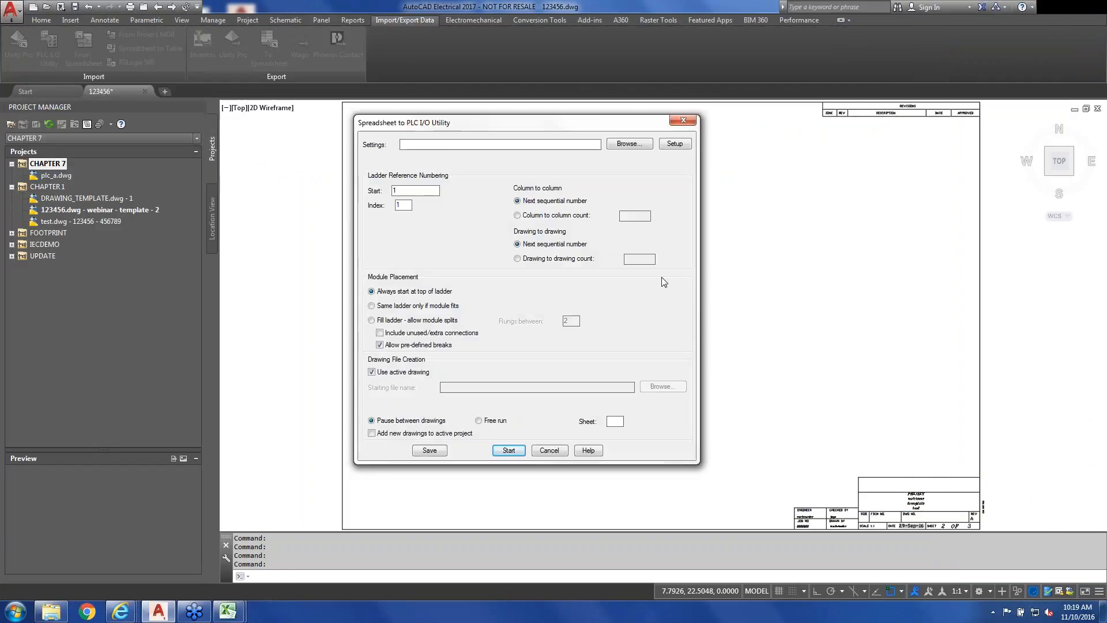
drag(434, 122, 445, 114)
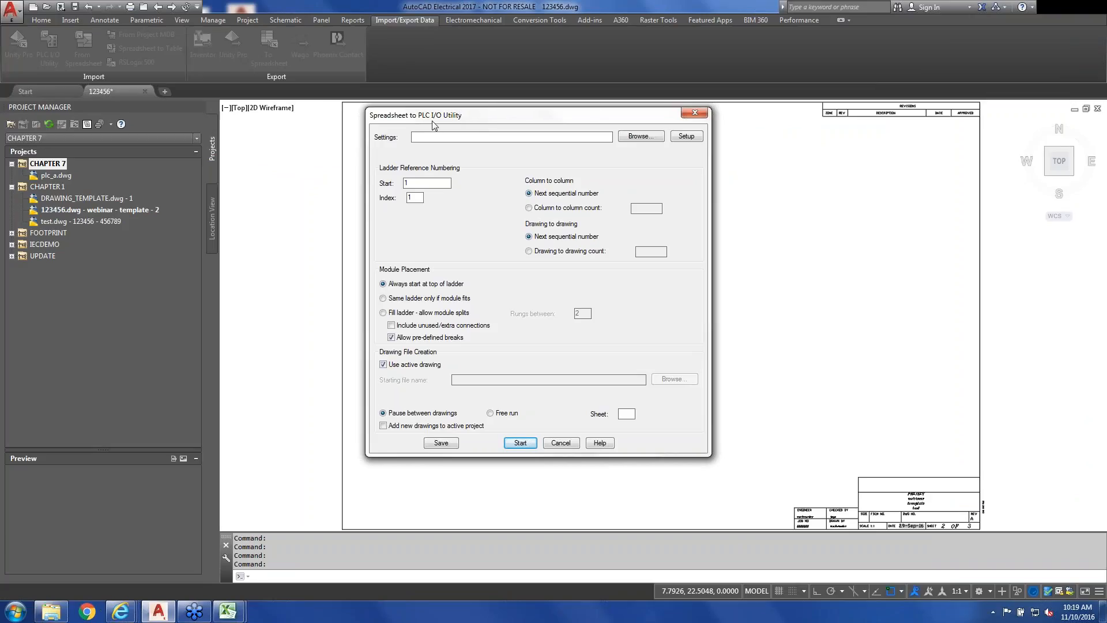
click(686, 136)
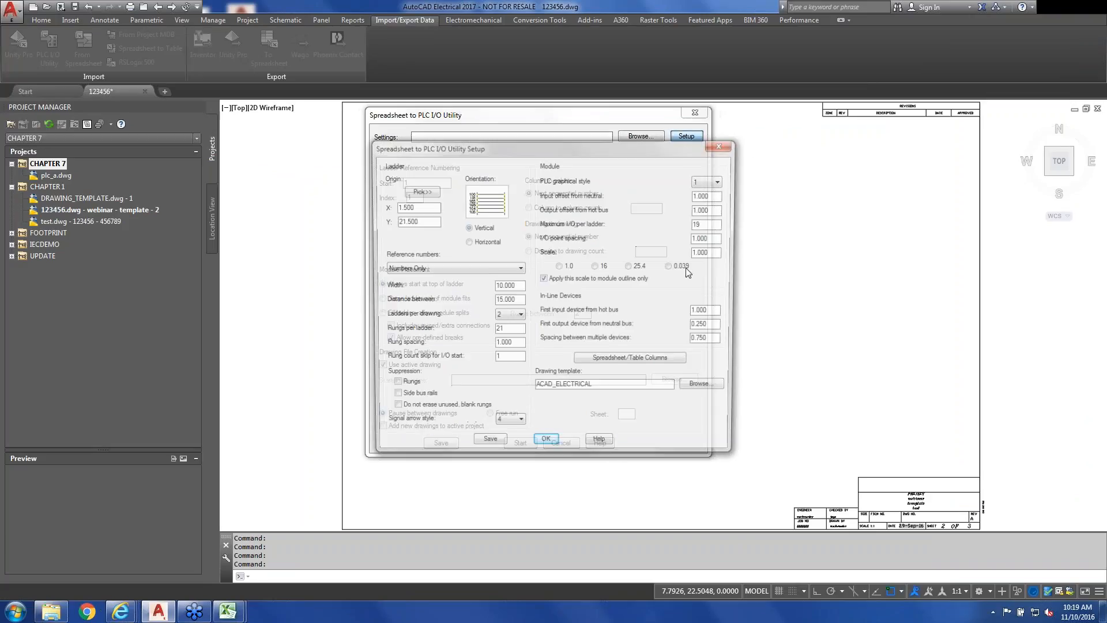
drag(638, 151, 608, 133)
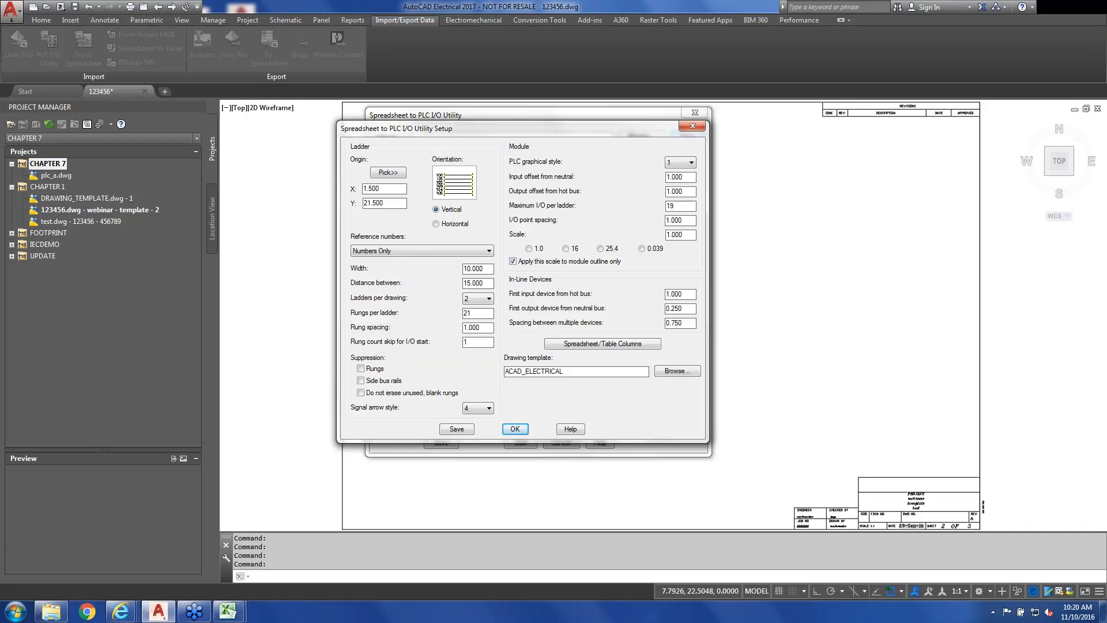
Check the spacing between multiple in-line devices and open the spreadsheet column assignments.
drag(689, 323, 654, 324)
click(688, 324)
click(610, 344)
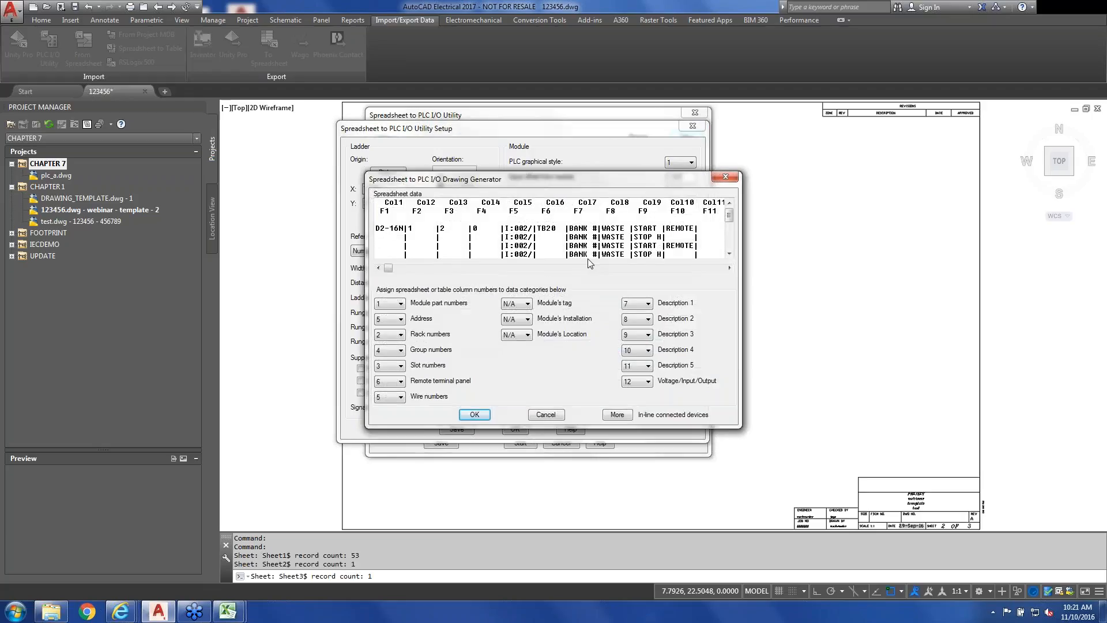
drag(616, 184, 514, 132)
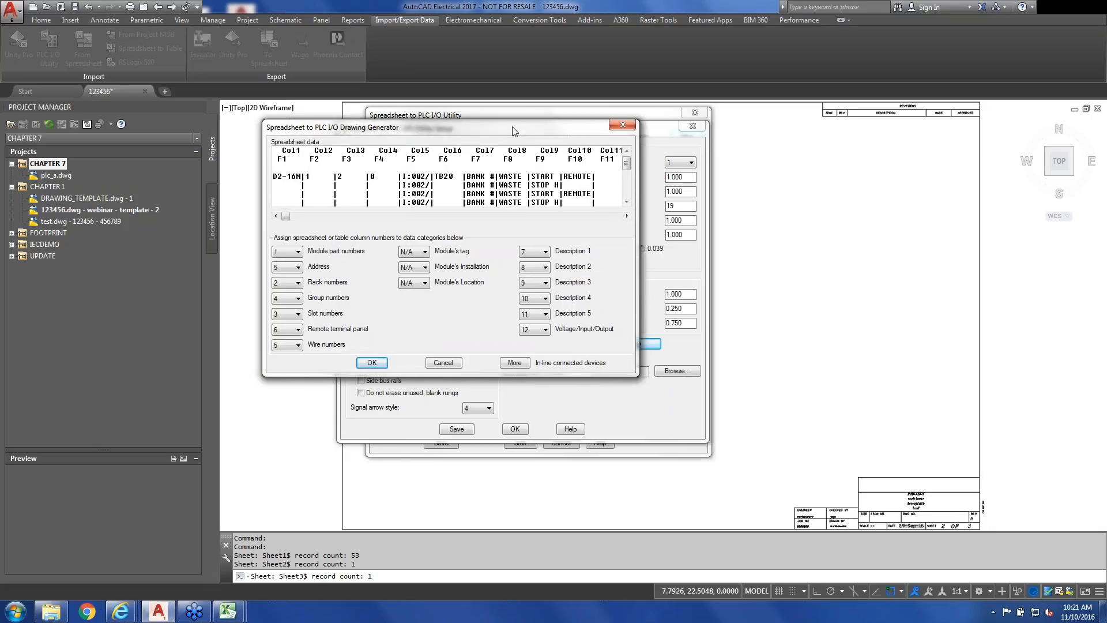
Show the Excel workbook in a smaller window beside the column assignments to compare them.
mouse_move(228, 611)
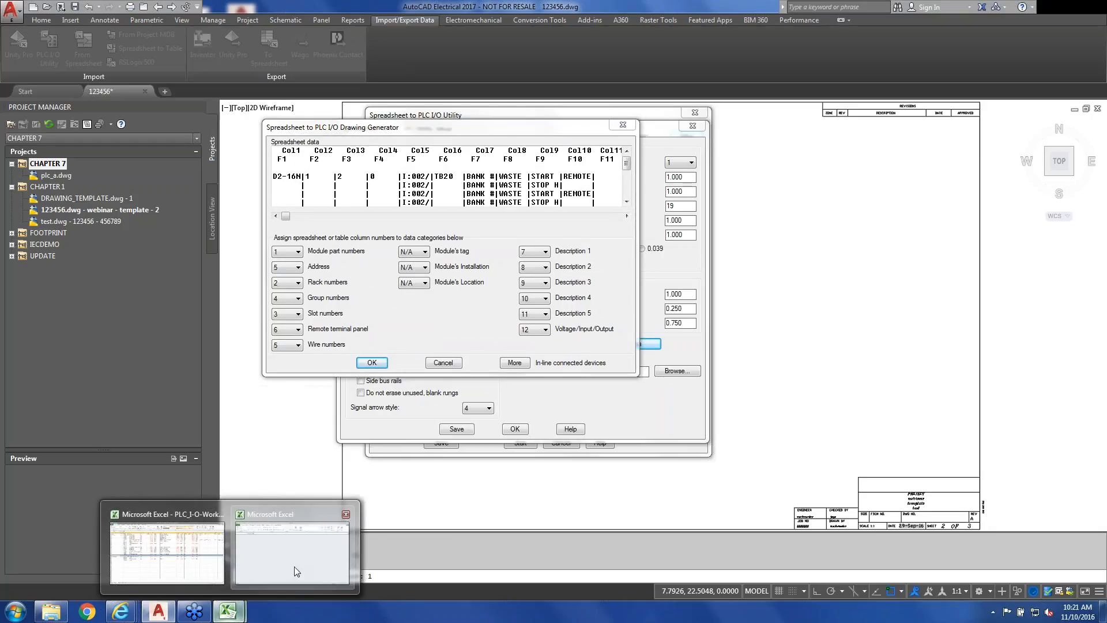
click(217, 568)
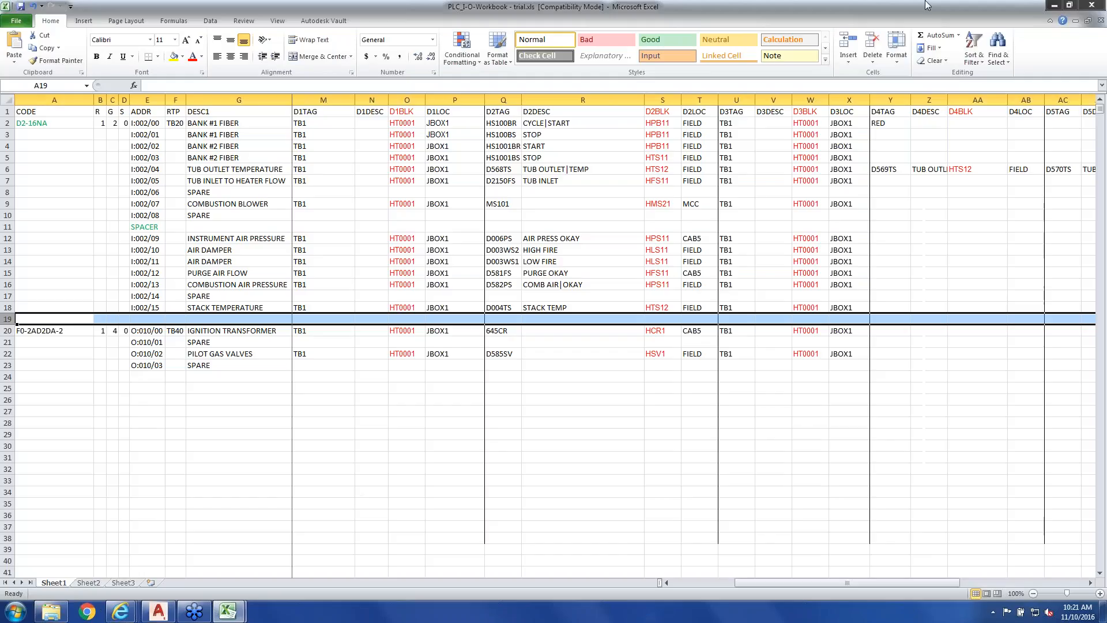
click(1069, 5)
drag(605, 43, 758, 50)
drag(191, 195, 503, 183)
drag(386, 128, 309, 124)
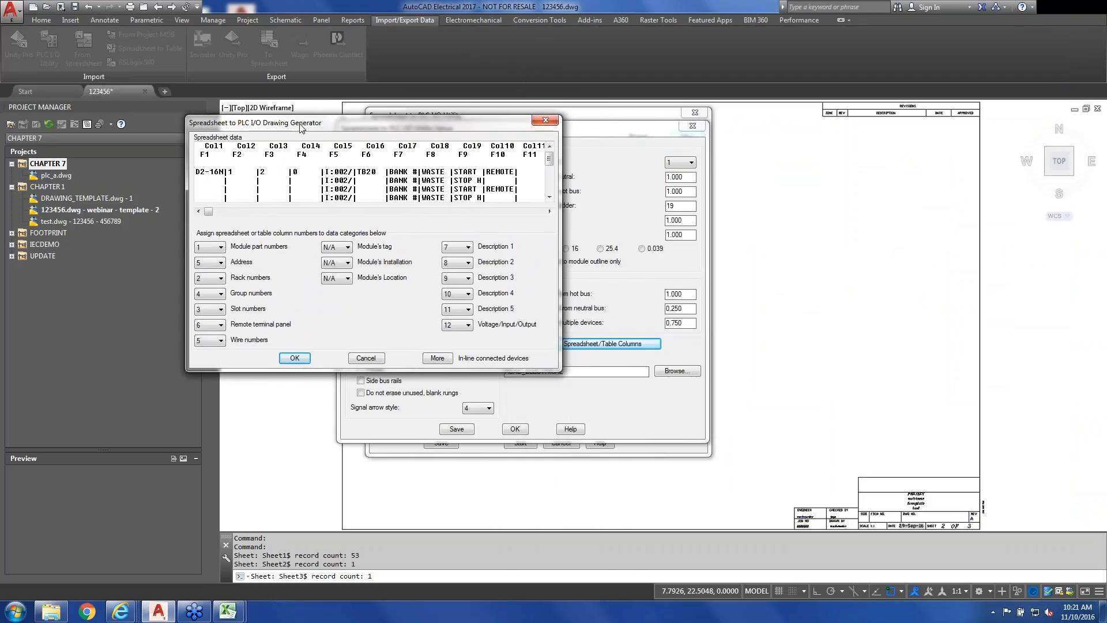
mouse_move(227, 611)
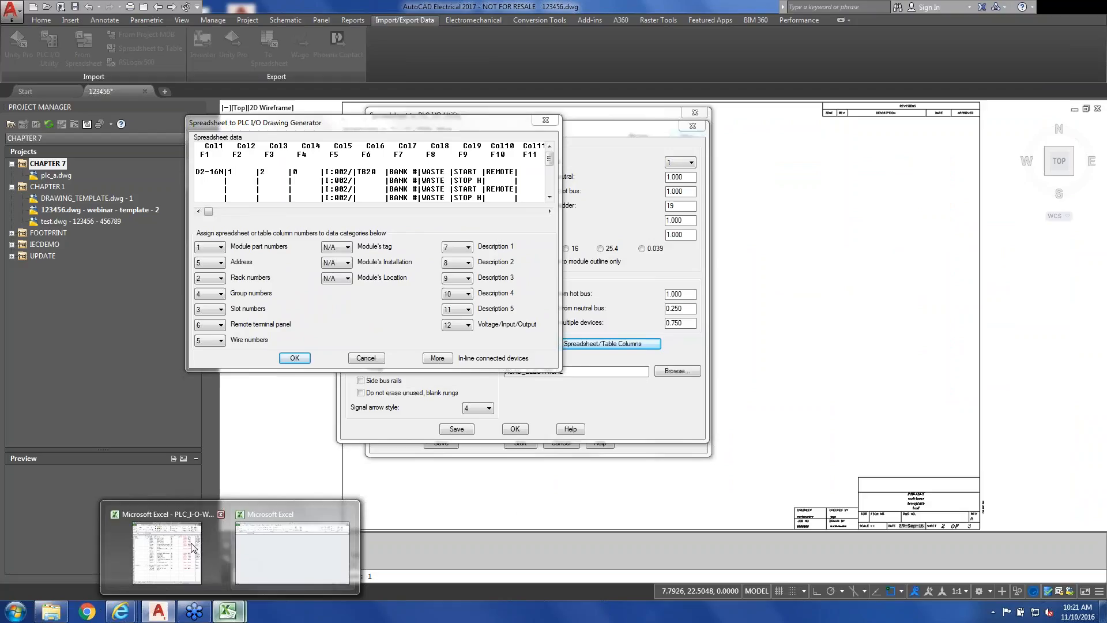
click(297, 548)
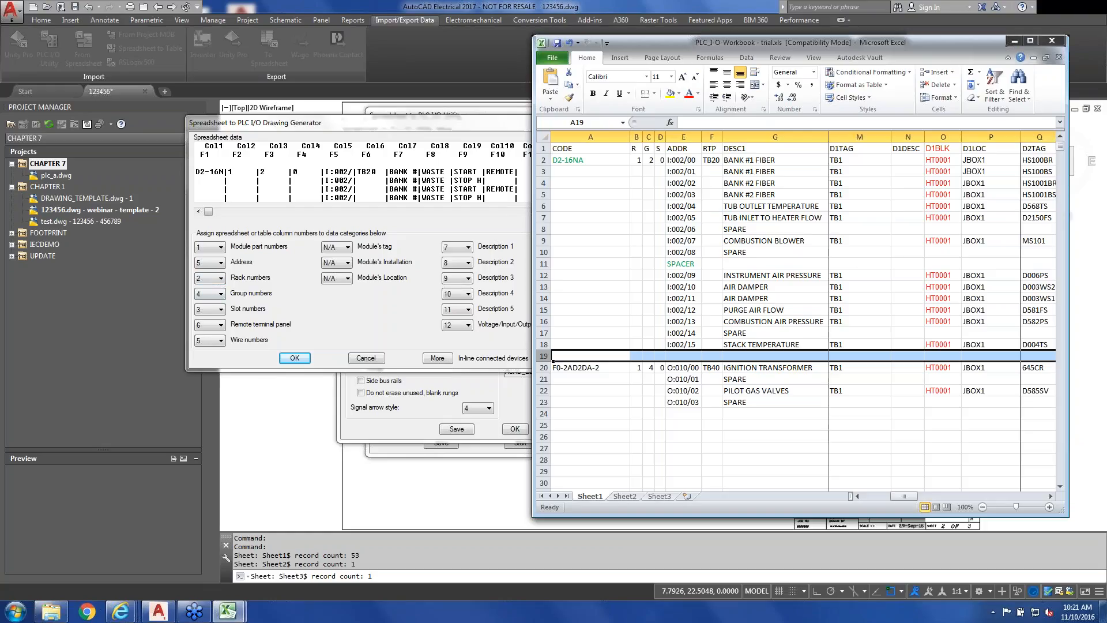
Assign spreadsheet column 3 to the group numbers and column 4 to the slot numbers.
click(216, 293)
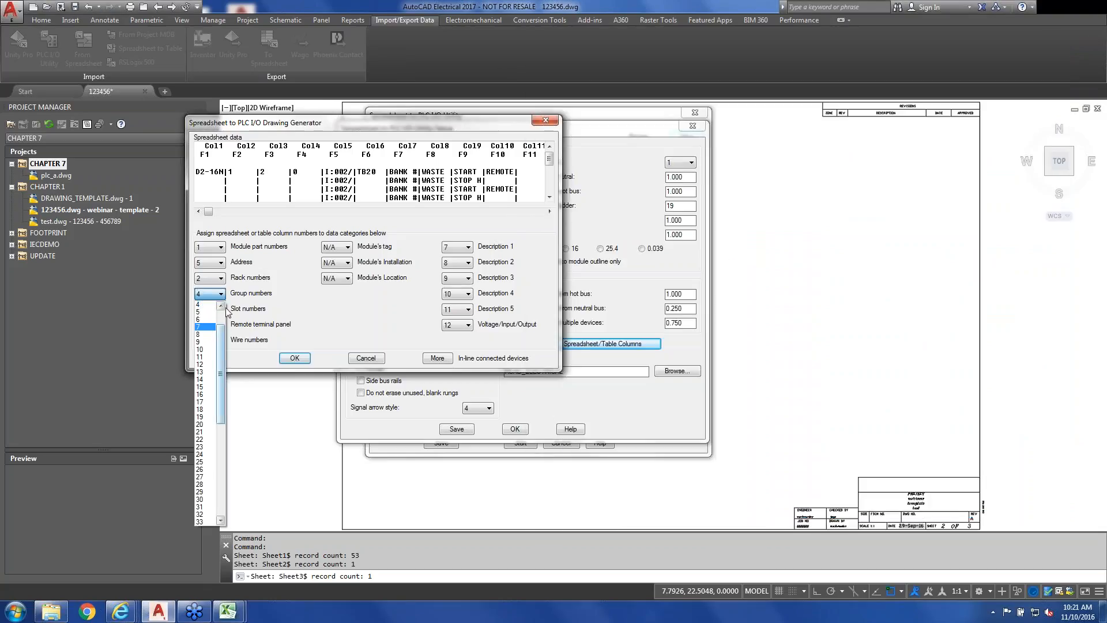
click(220, 306)
click(220, 305)
click(204, 309)
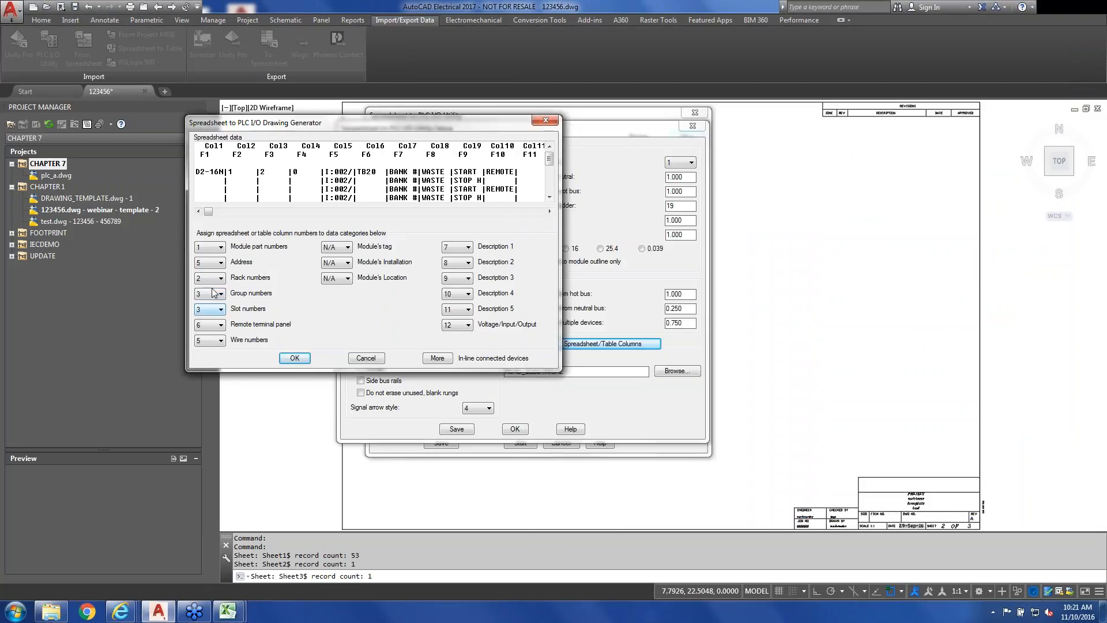
click(218, 311)
click(202, 327)
Check the workbook again and open the column assignments for the in-line connected devices.
click(227, 611)
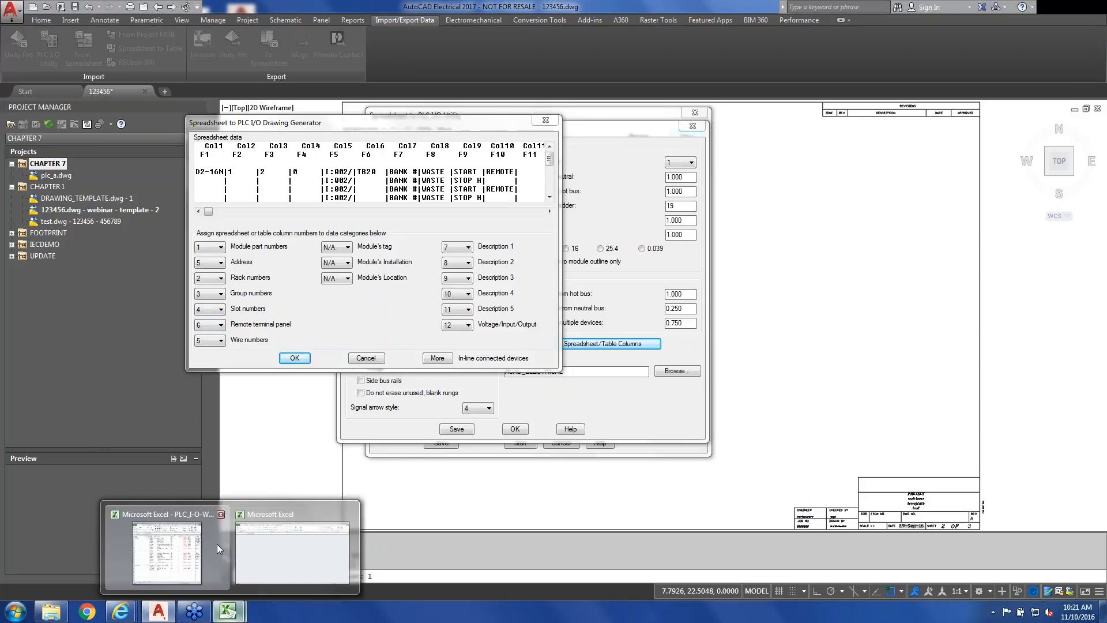
click(219, 548)
drag(406, 124, 360, 122)
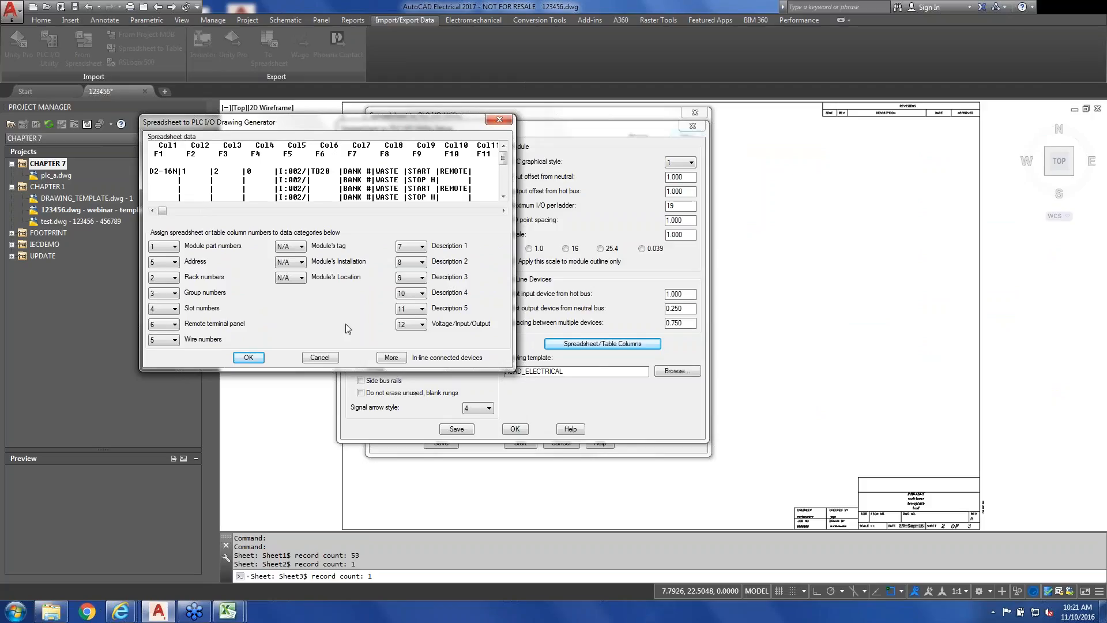
click(391, 357)
drag(569, 162, 393, 95)
Compare the connected devices' column assignments with the workbook's D1TAG, D1BLK and D1LOC columns, then return to the Connected device(s) settings.
mouse_move(227, 610)
click(185, 575)
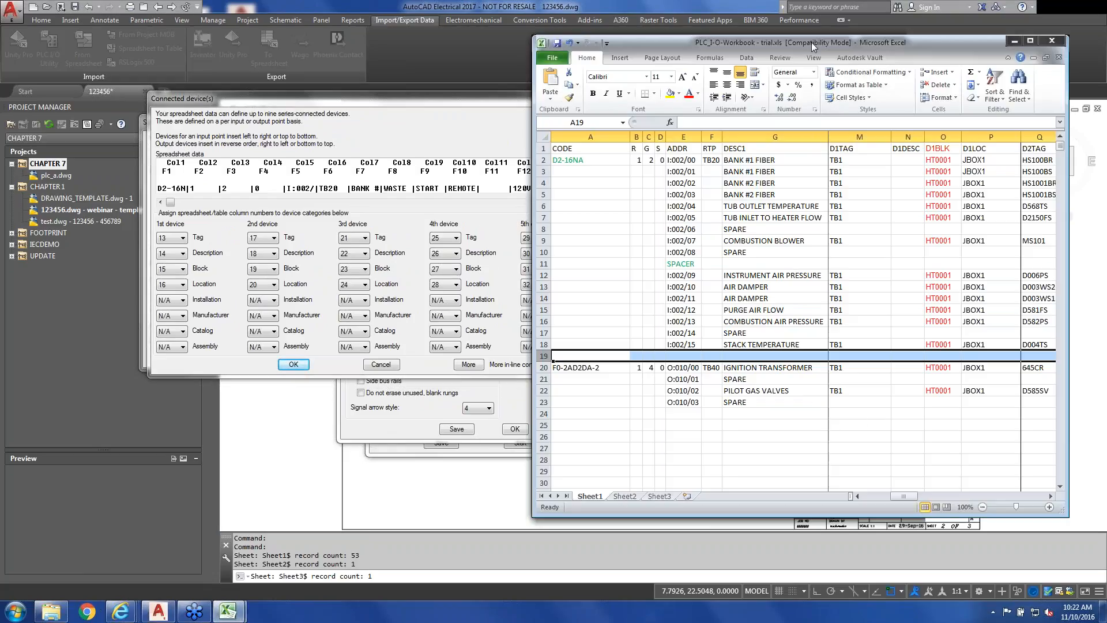
drag(811, 43, 629, 20)
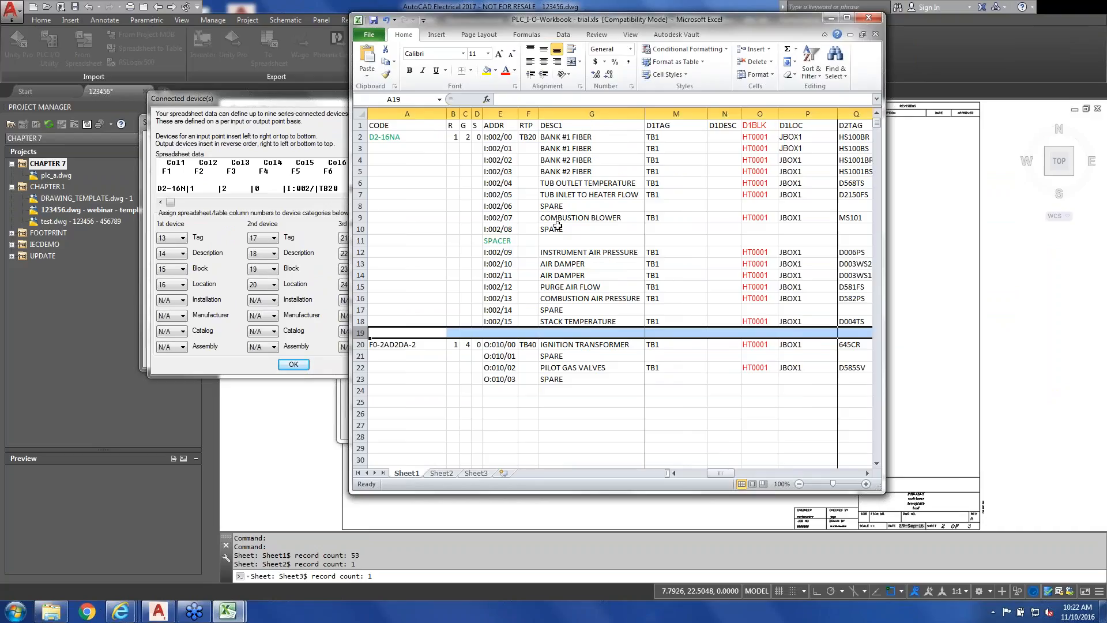
drag(719, 473, 730, 473)
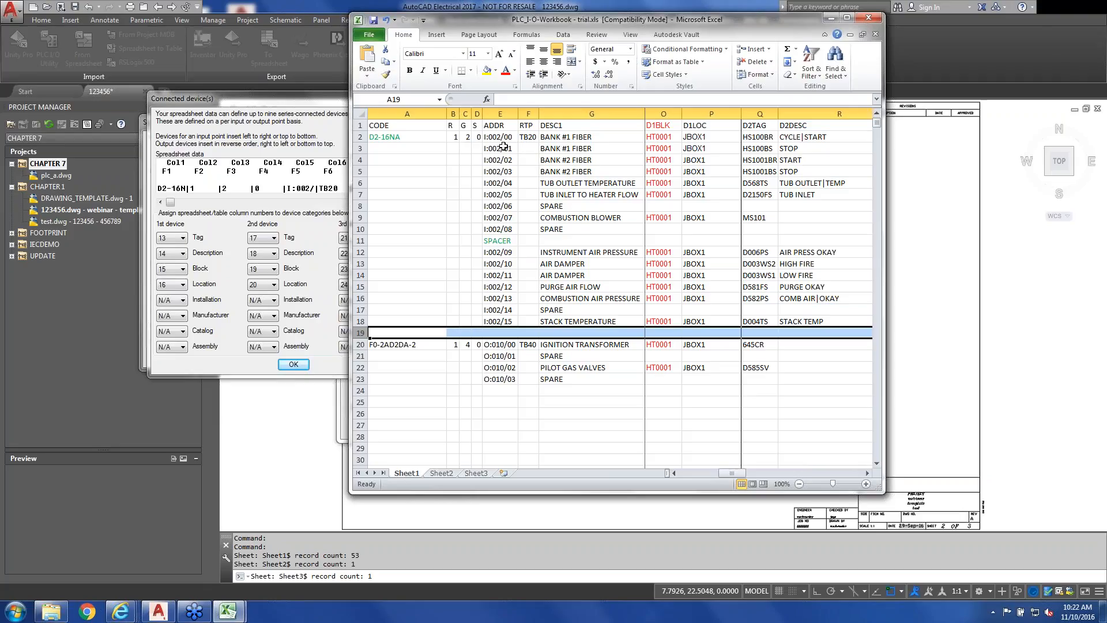
drag(645, 23, 711, 27)
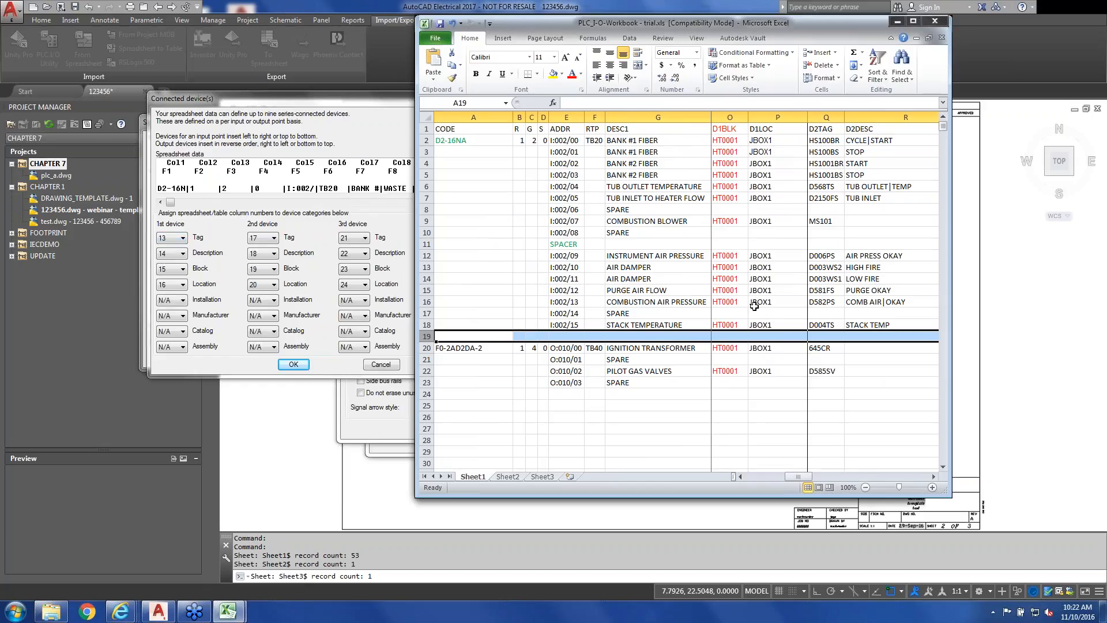
click(741, 477)
click(741, 477)
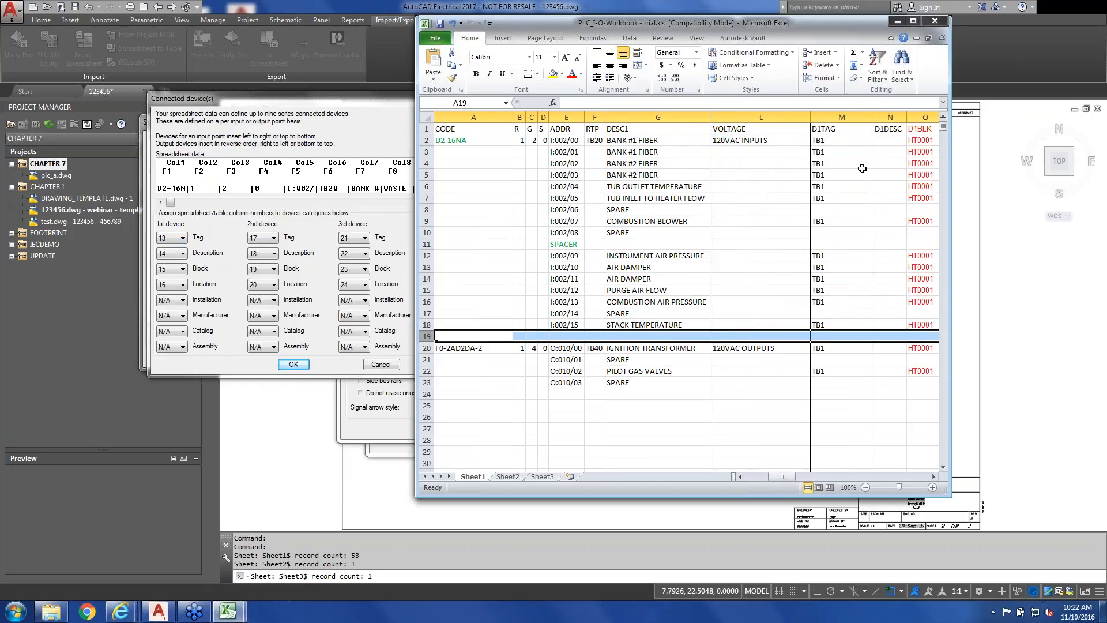
click(171, 267)
click(897, 21)
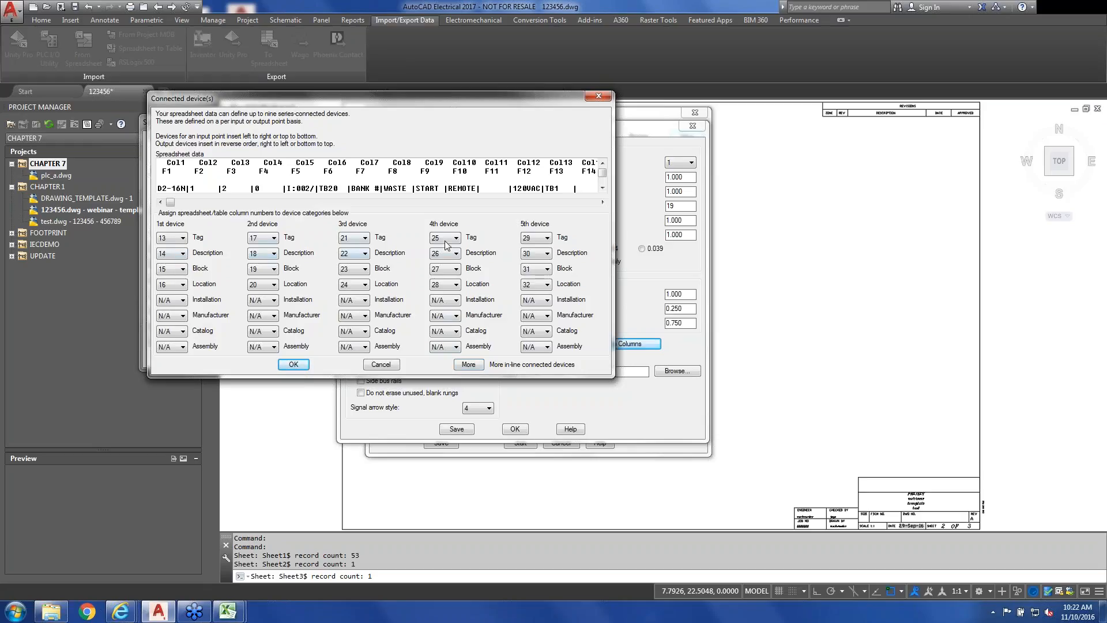
Review the column assignments for the sixth to ninth in-line devices and accept all spreadsheet column assignments.
click(468, 364)
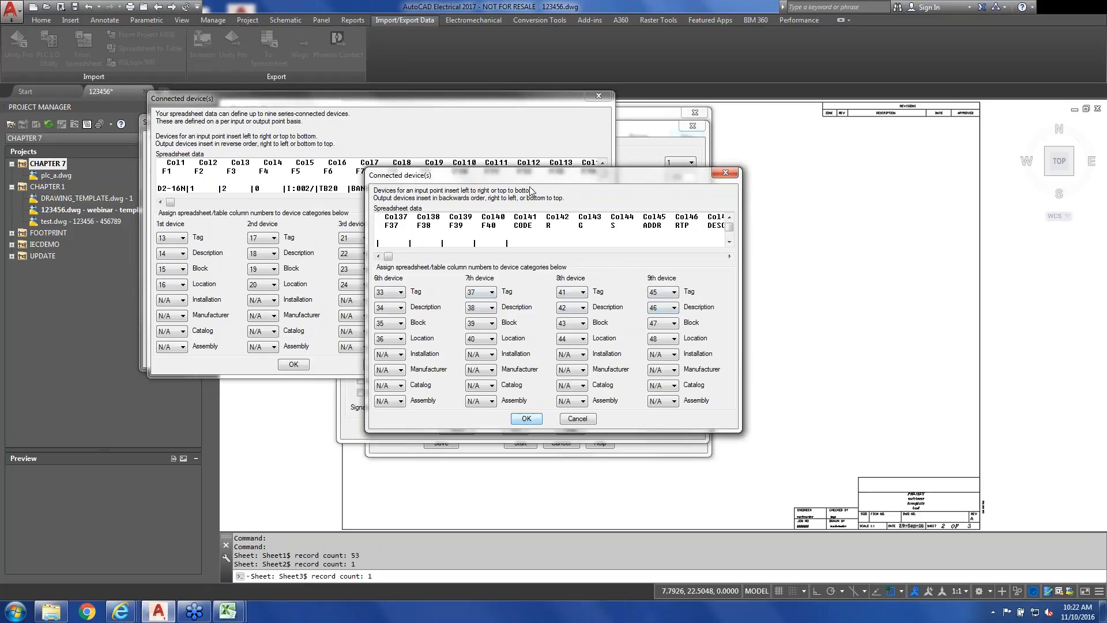
drag(534, 174, 240, 114)
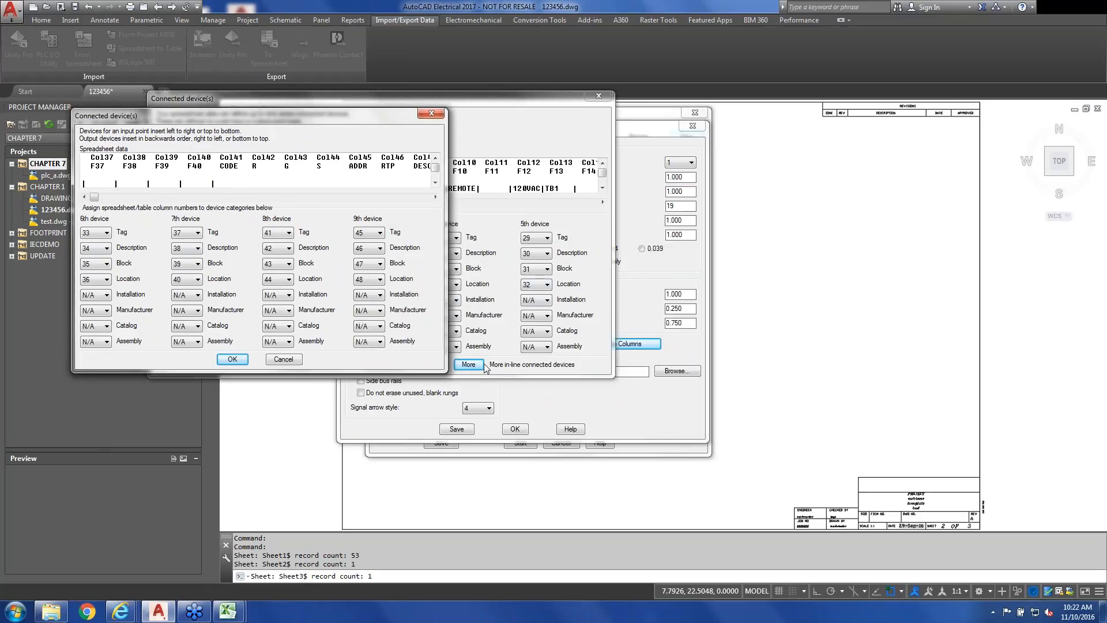
drag(388, 117, 559, 117)
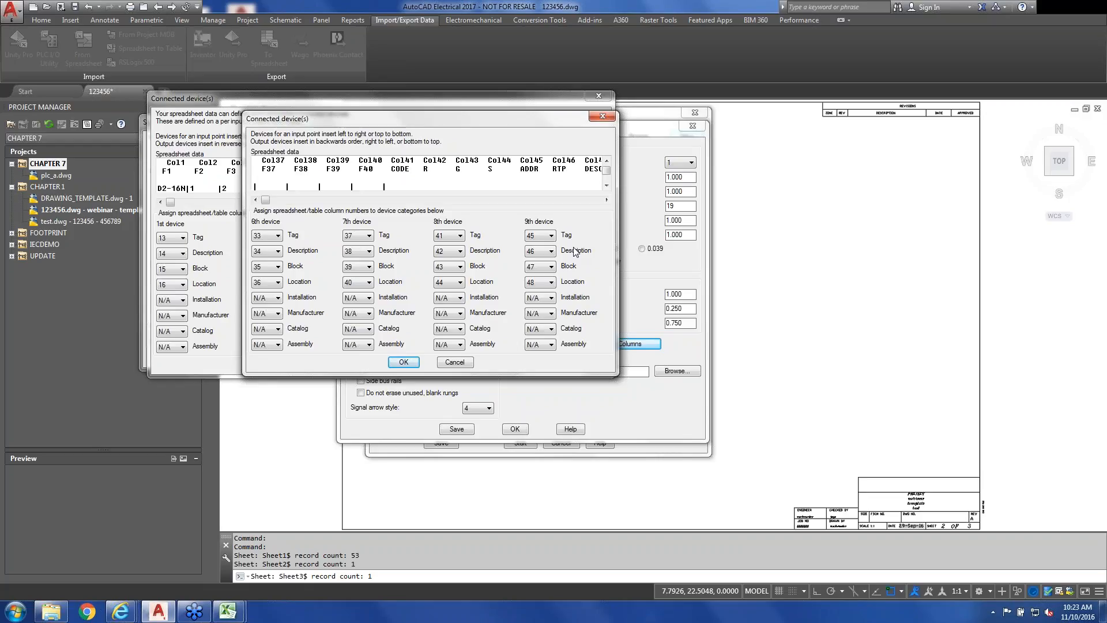
click(404, 362)
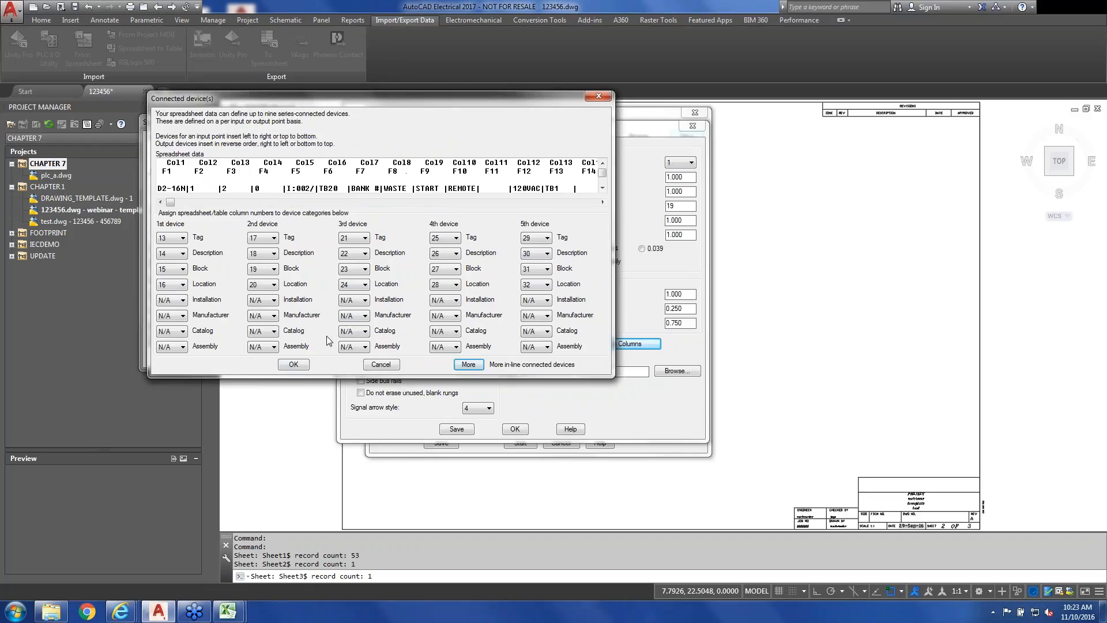
click(295, 365)
click(249, 356)
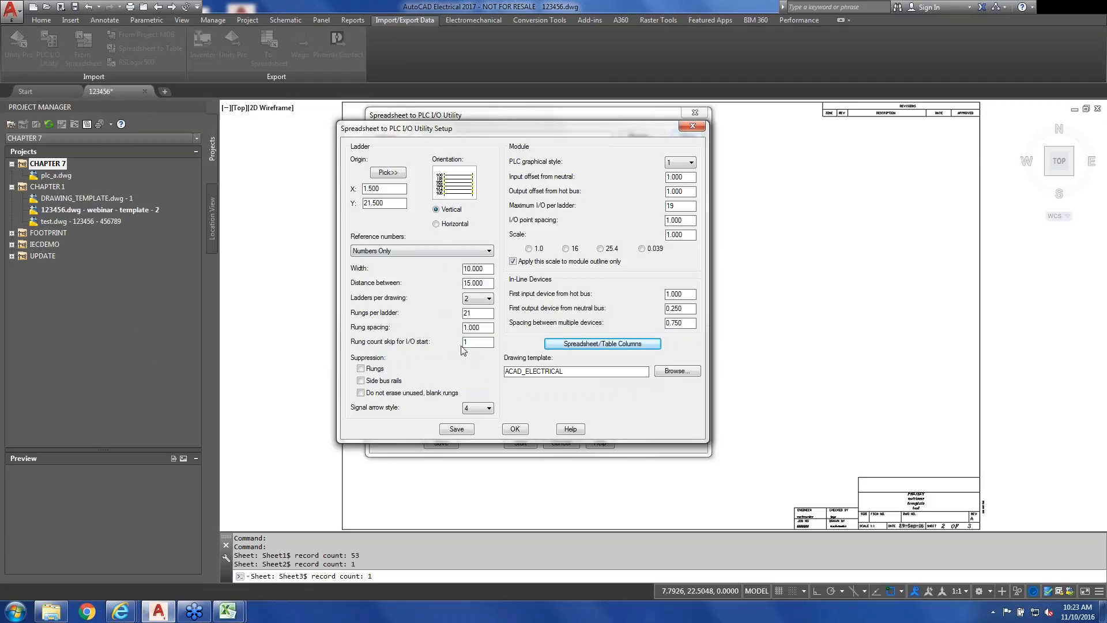
Save the utility setup as a settings file named webinar.wdi in the User folder.
click(457, 428)
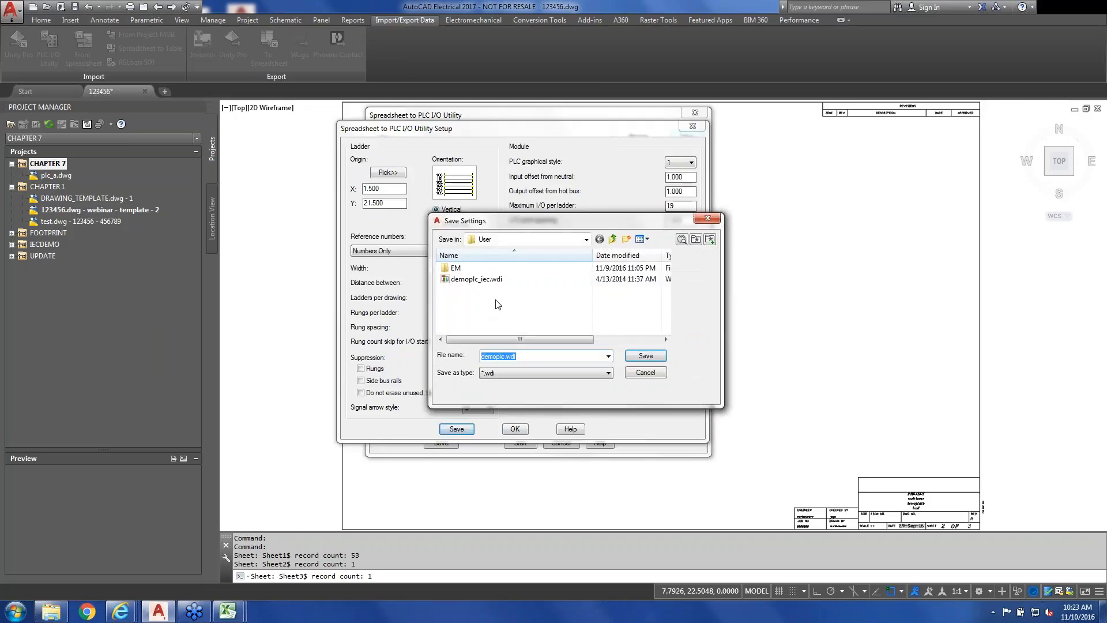
click(496, 279)
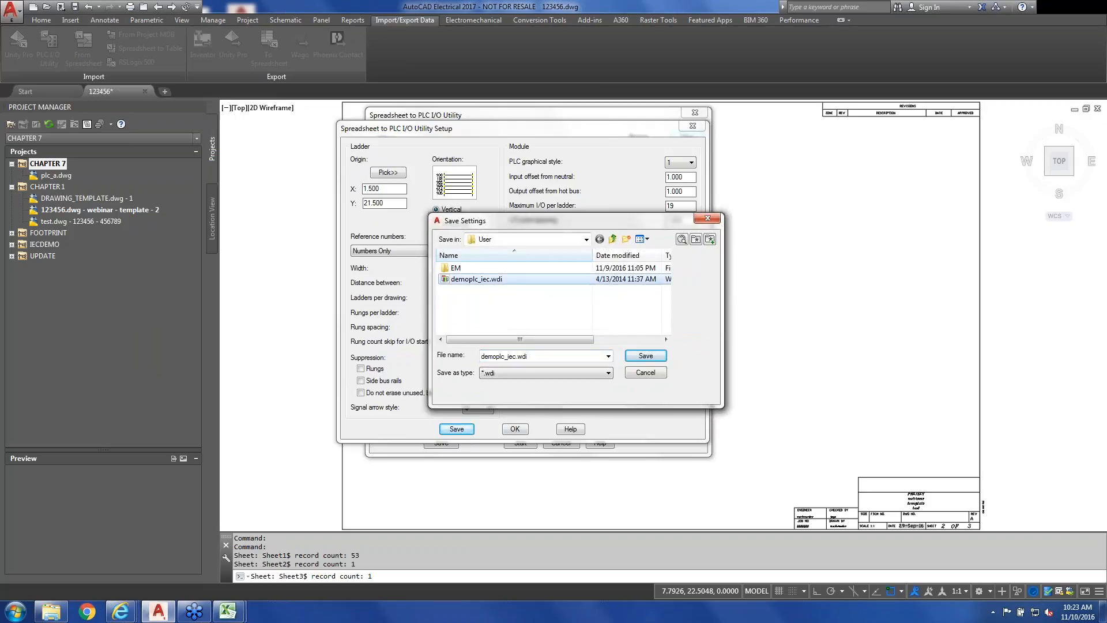
click(515, 356)
key(BackSpace)
key(BackSpace)
key(BackSpace)
key(BackSpace)
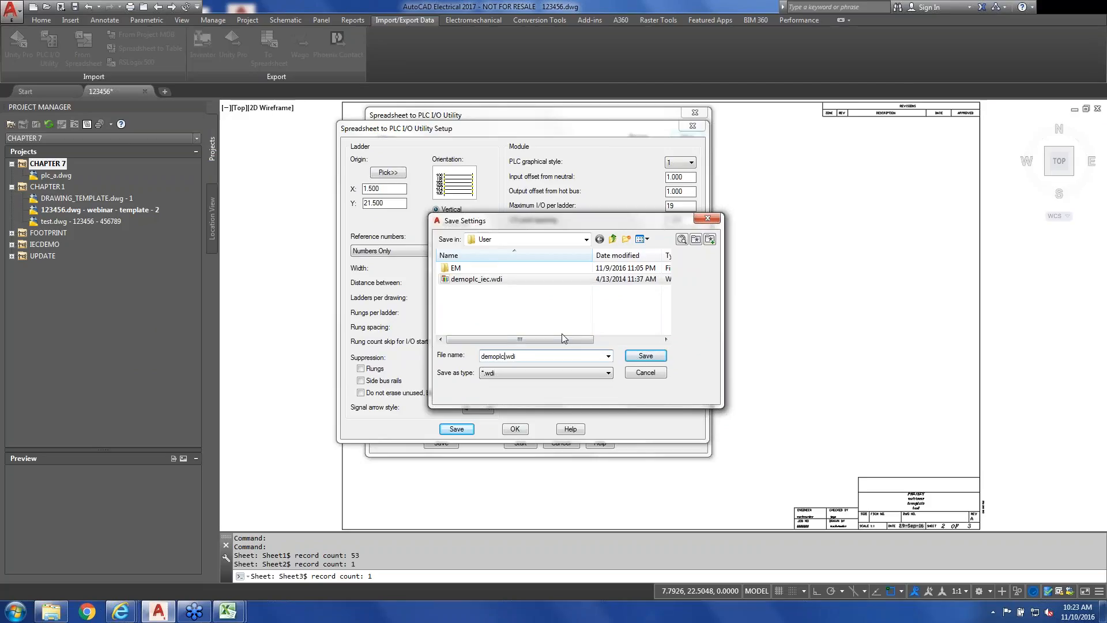
key(BackSpace)
key(BackSpace)
key(BackSpace)
key(BackSpace)
key(BackSpace)
key(BackSpace)
key(BackSpace)
text(webinar)
click(646, 355)
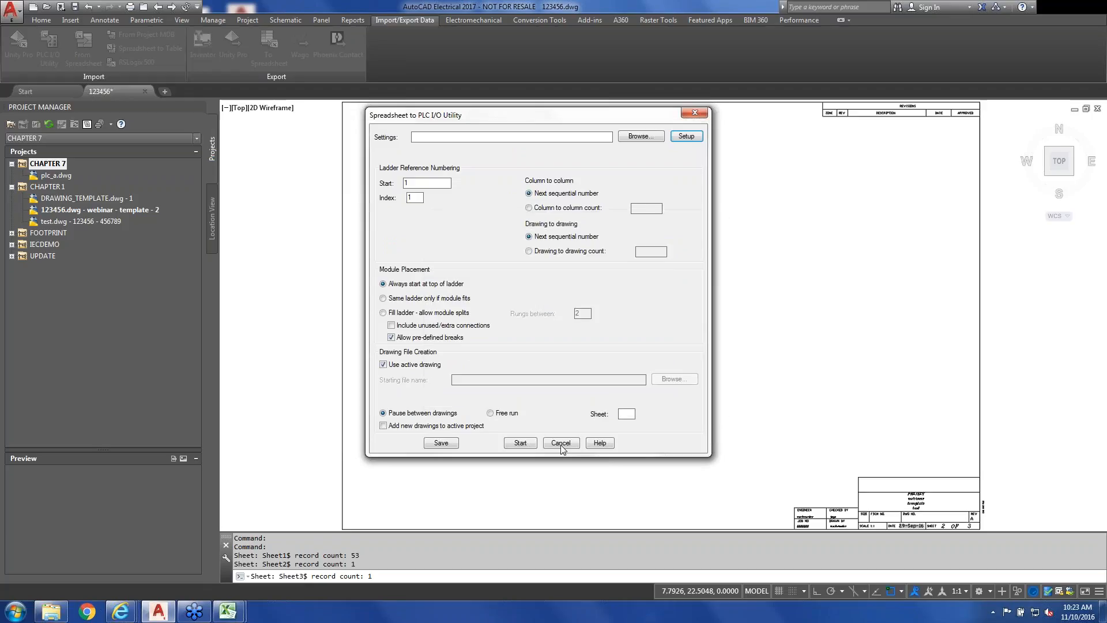
Load webinar.wdi as the settings file of the Spreadsheet to PLC I/O Utility.
click(640, 136)
click(470, 290)
click(645, 356)
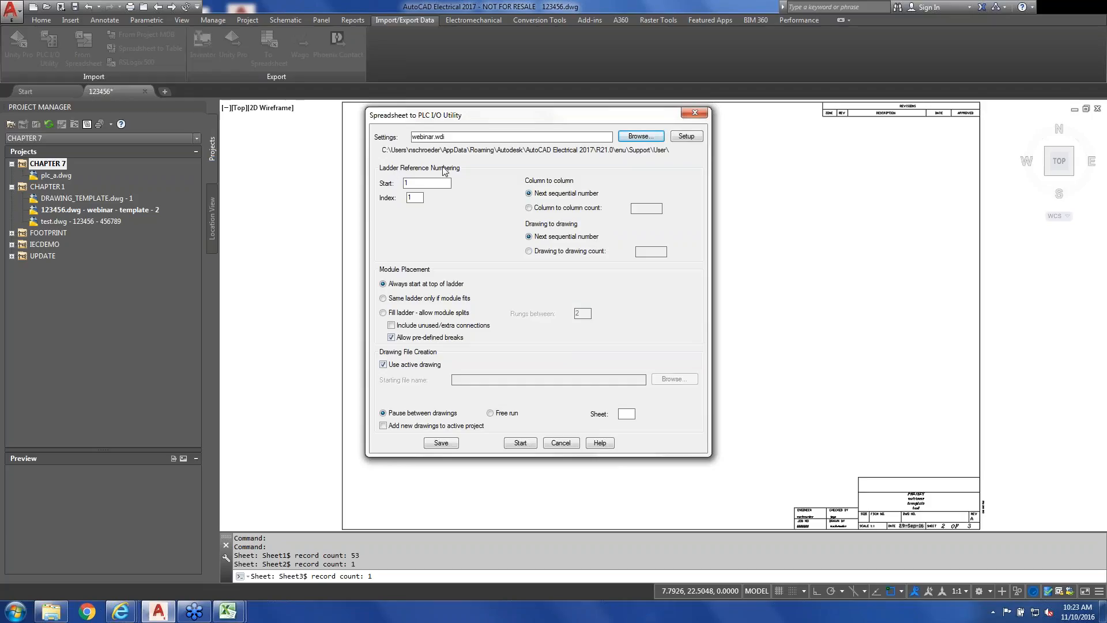
Keep pre-defined breaks allowed, turn off the use of the active drawing, and set the starting file name to PLC_1.
click(424, 184)
click(413, 338)
click(425, 339)
click(403, 368)
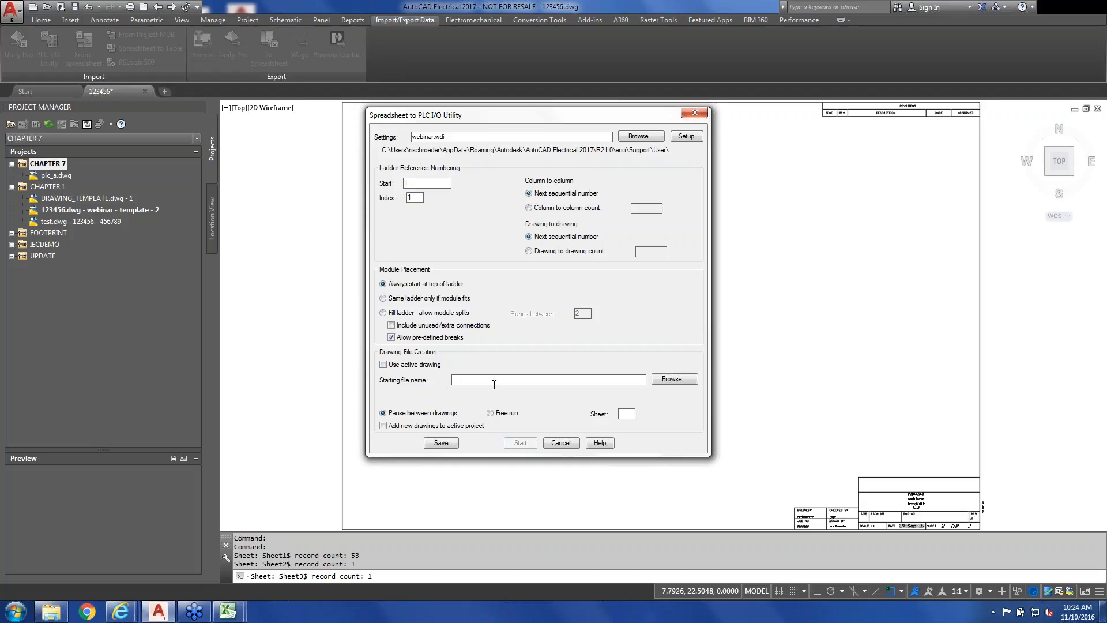
text(PLC_1)
Check the module rows in Sheet1 of the Excel workbook, then return to the PLC I/O utility.
mouse_move(227, 610)
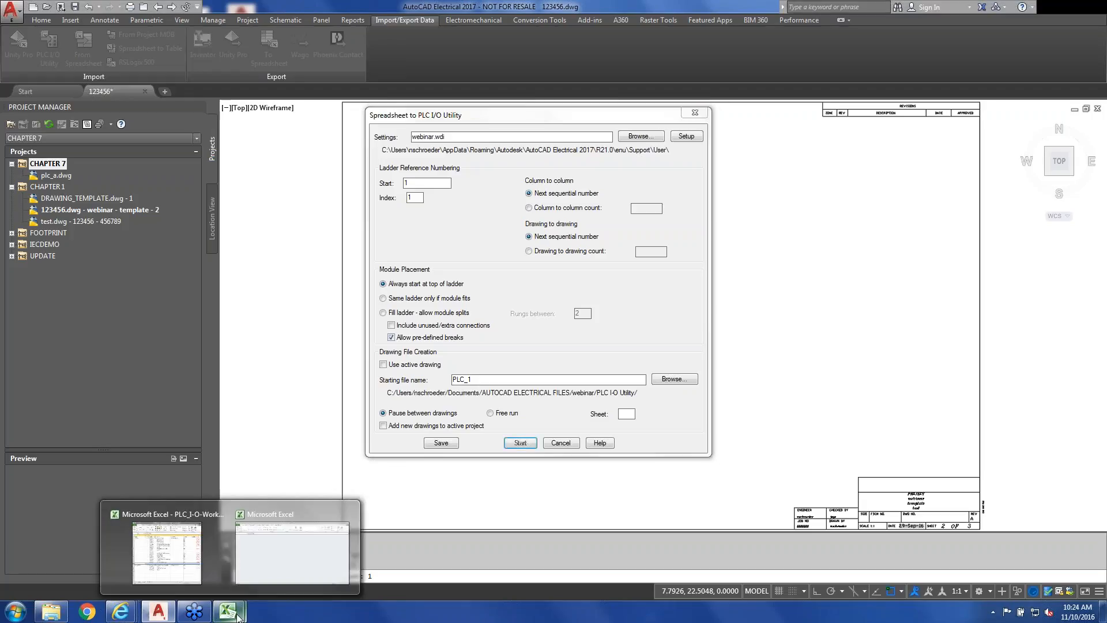
click(184, 544)
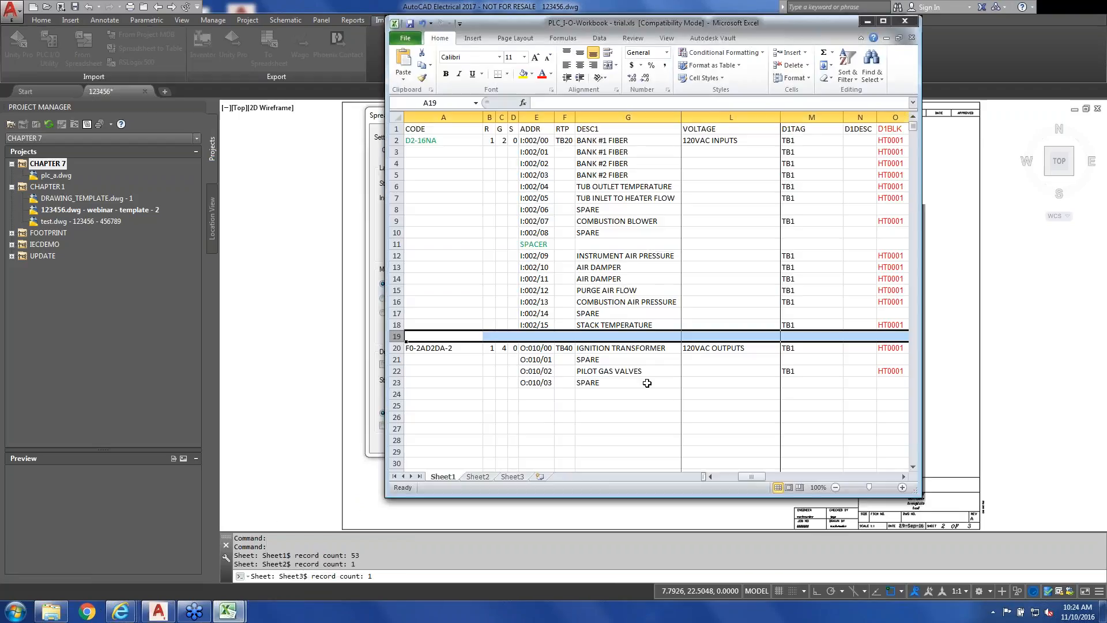
click(867, 22)
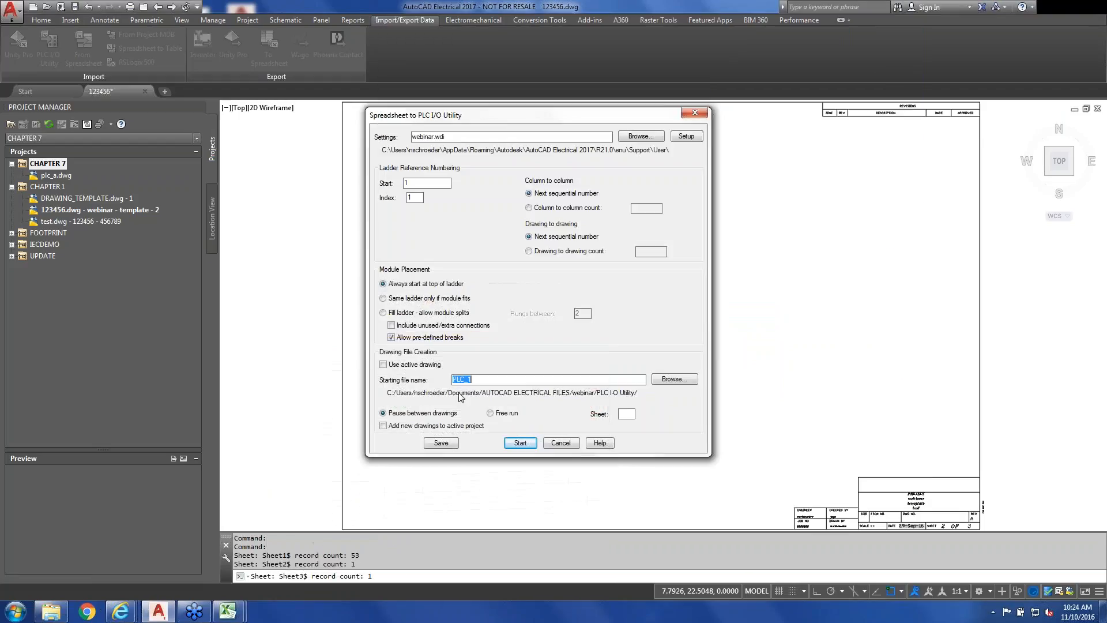
Generate the PLC drawings as new files starting at PLC_1, pausing between drawings and adding them to the active project.
click(419, 367)
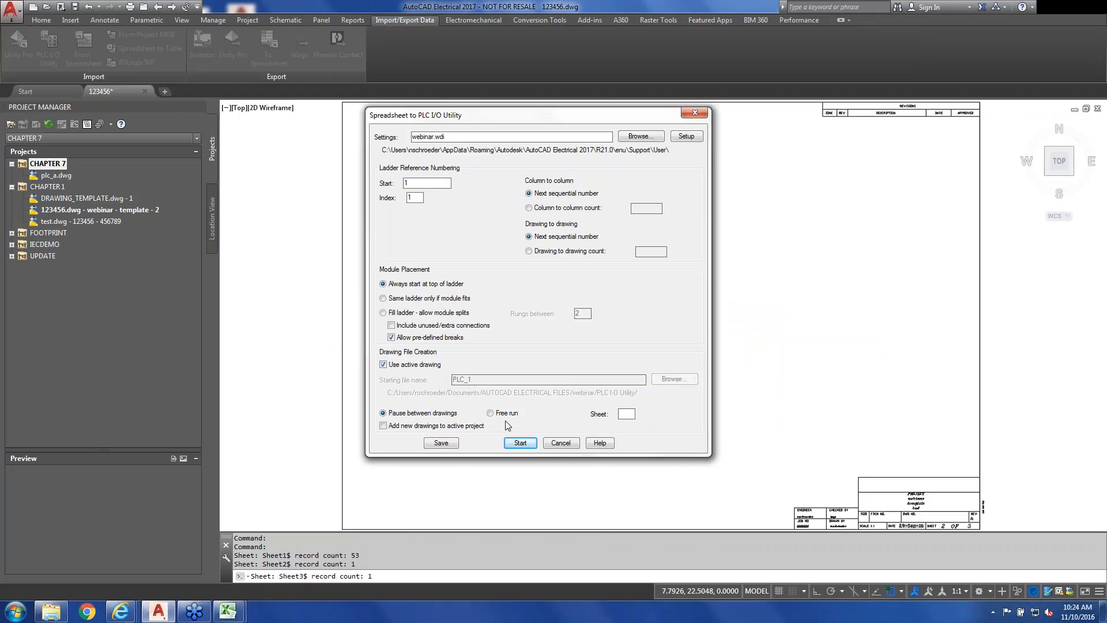
click(425, 367)
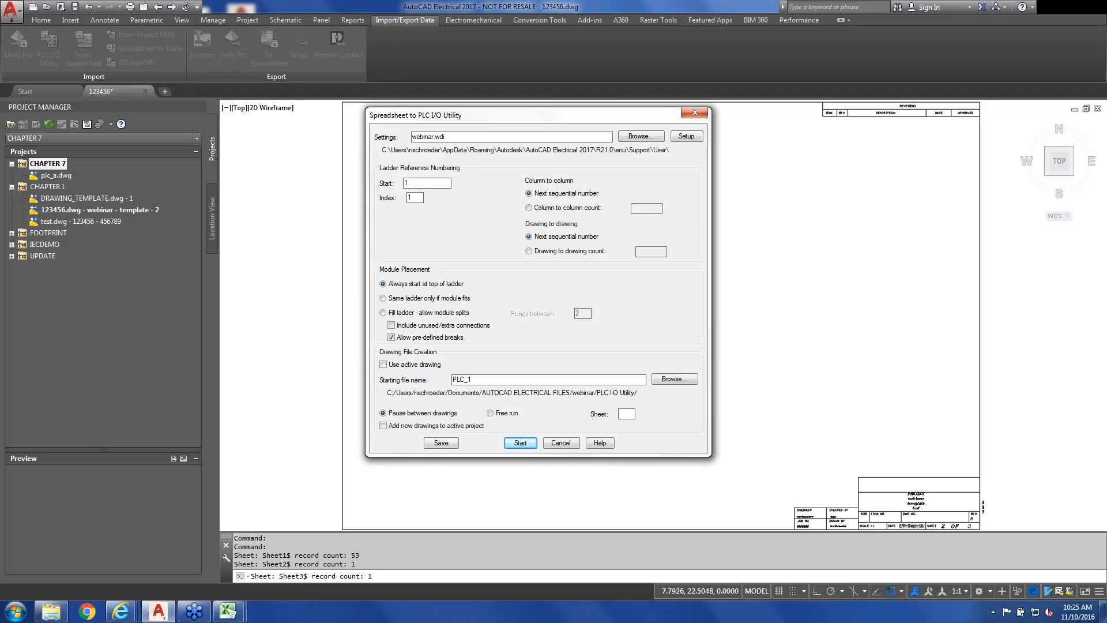
click(471, 380)
click(431, 414)
click(403, 430)
click(520, 443)
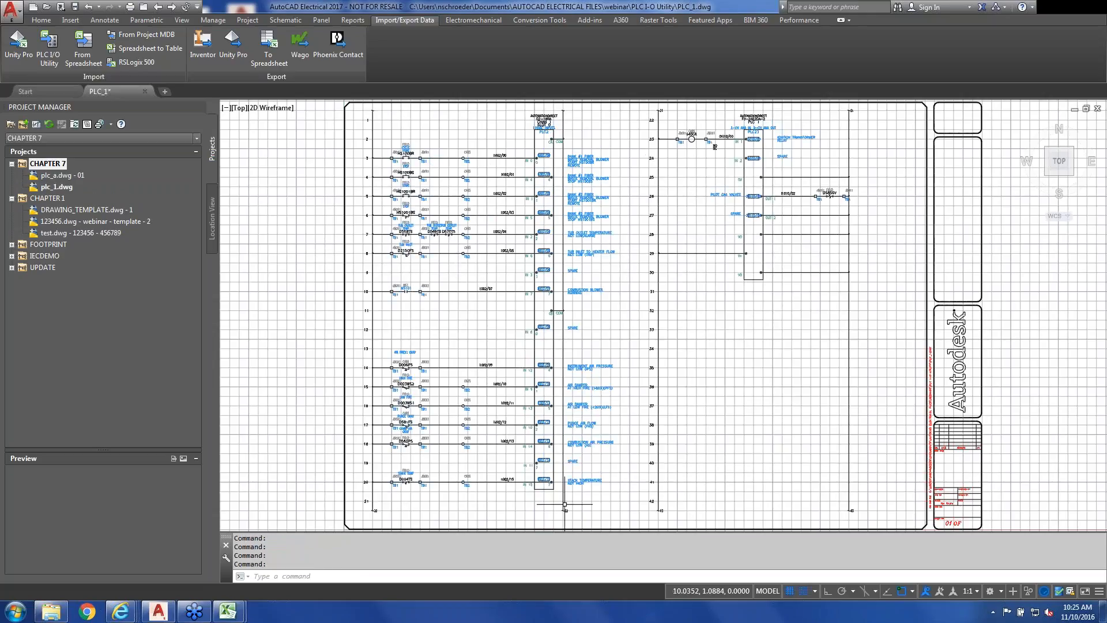
Turn off the grid and examine the input rungs of the generated D2-16NA module up close.
click(789, 590)
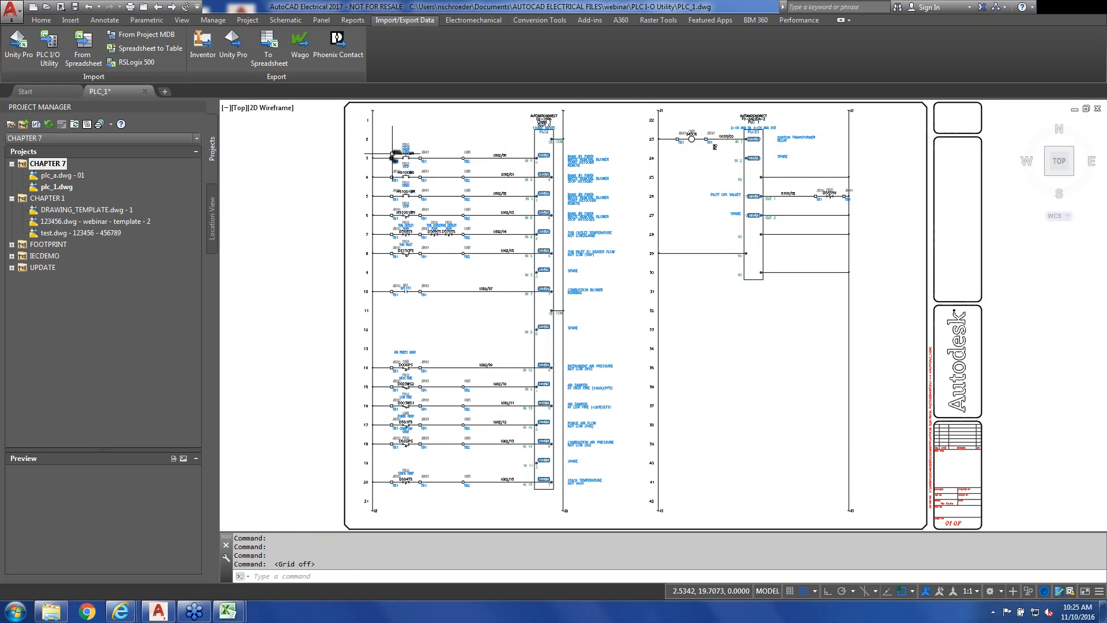
scroll(392, 153, up, 4)
middle_drag(609, 202, 473, 205)
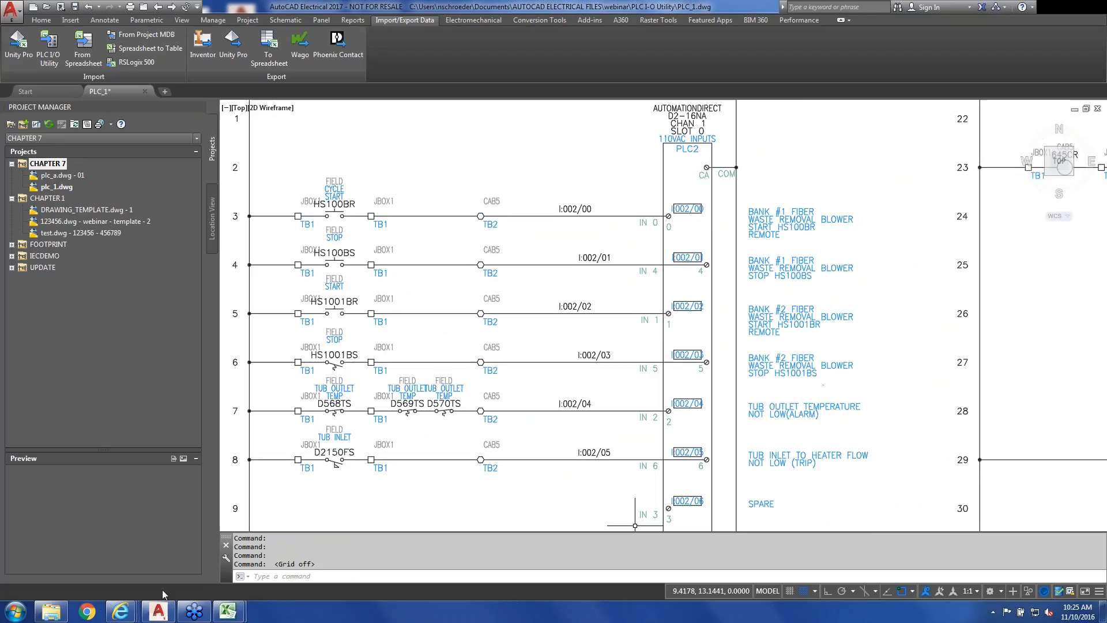
Place the widened Excel workbook beside the drawing and compare its address, tag and location columns with the generated rungs.
click(229, 611)
click(188, 571)
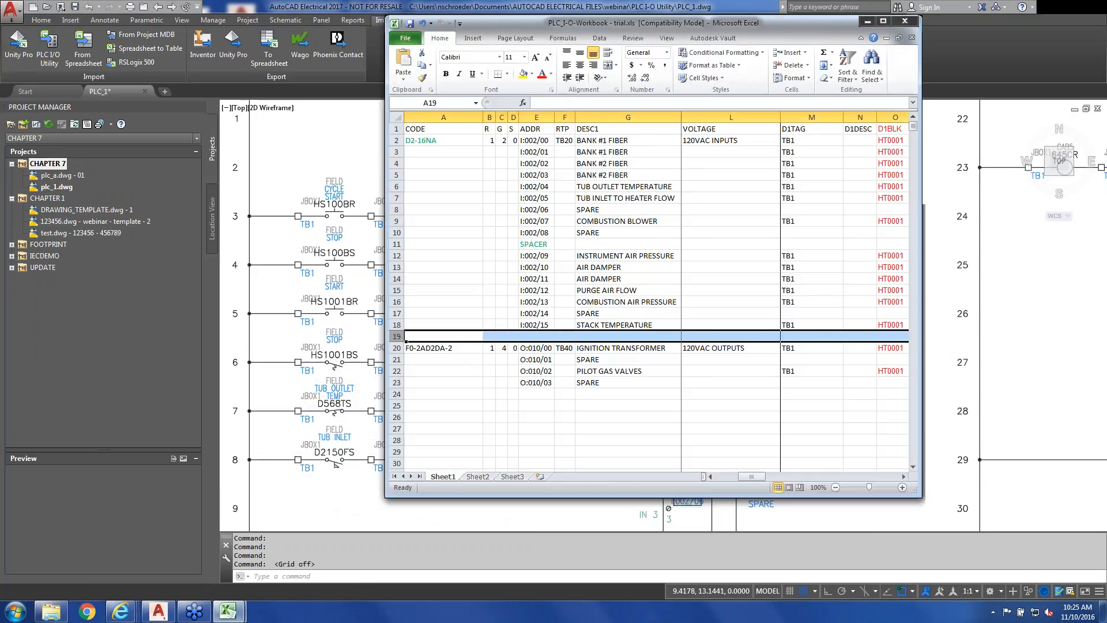
drag(781, 26, 412, 32)
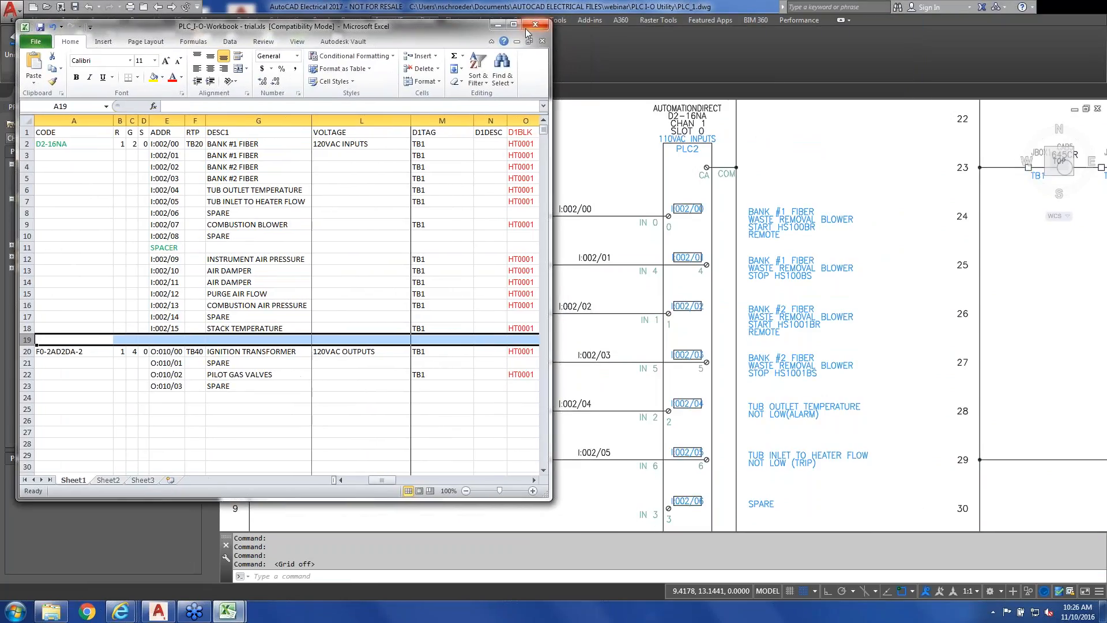
drag(551, 34, 698, 35)
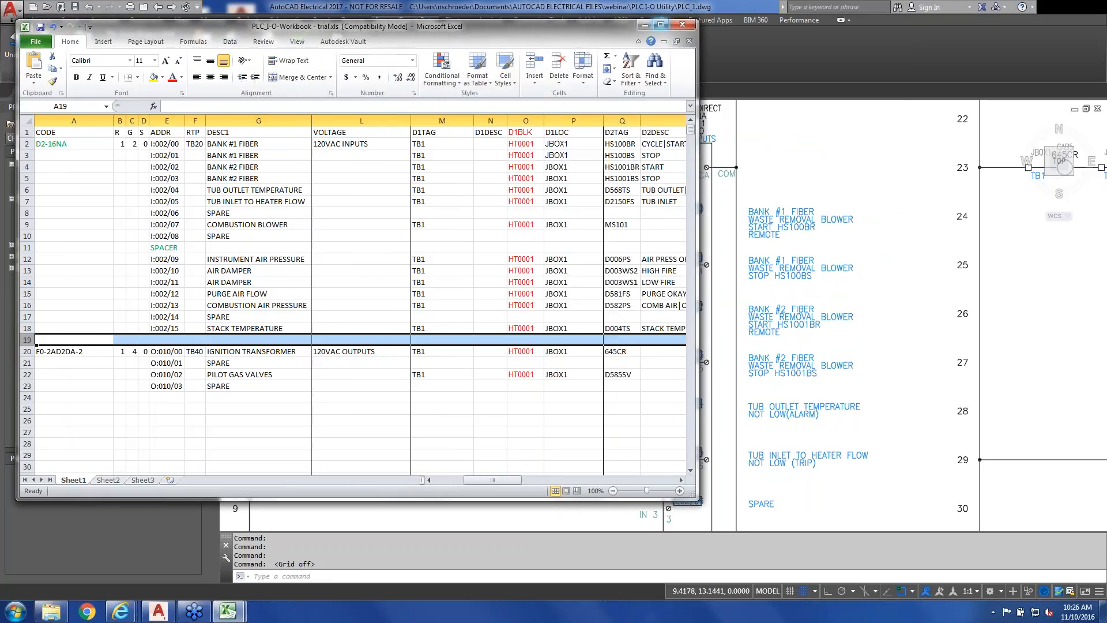
click(646, 26)
Compare the input point descriptions with the workbook's DESC1 to DESC5 columns, then view the generated drawing as a whole.
middle_drag(717, 292, 808, 236)
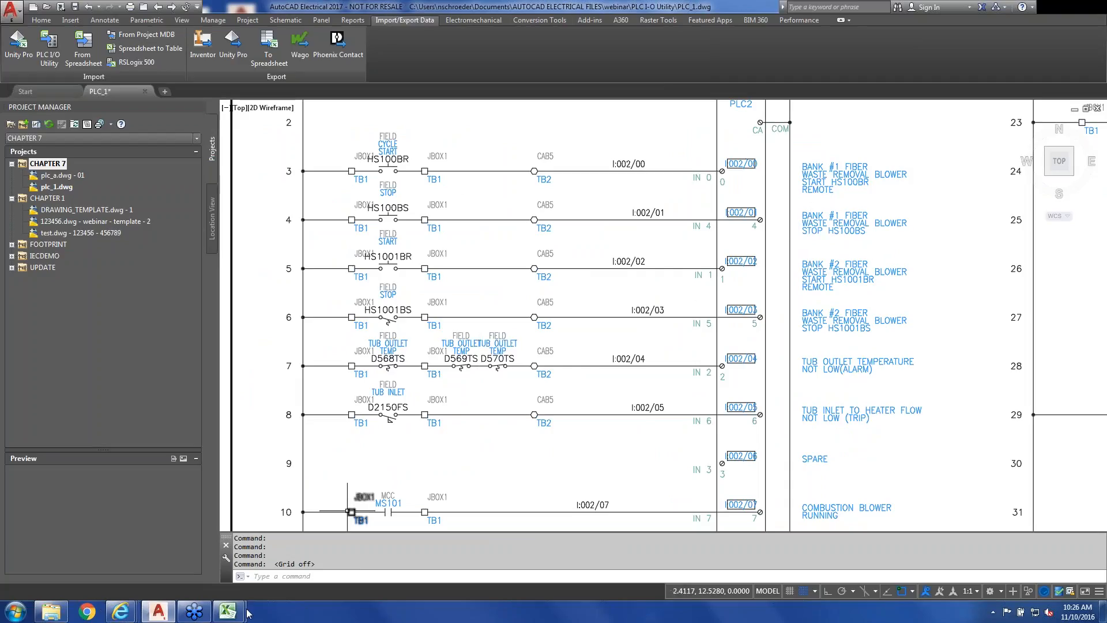
mouse_move(229, 612)
click(187, 557)
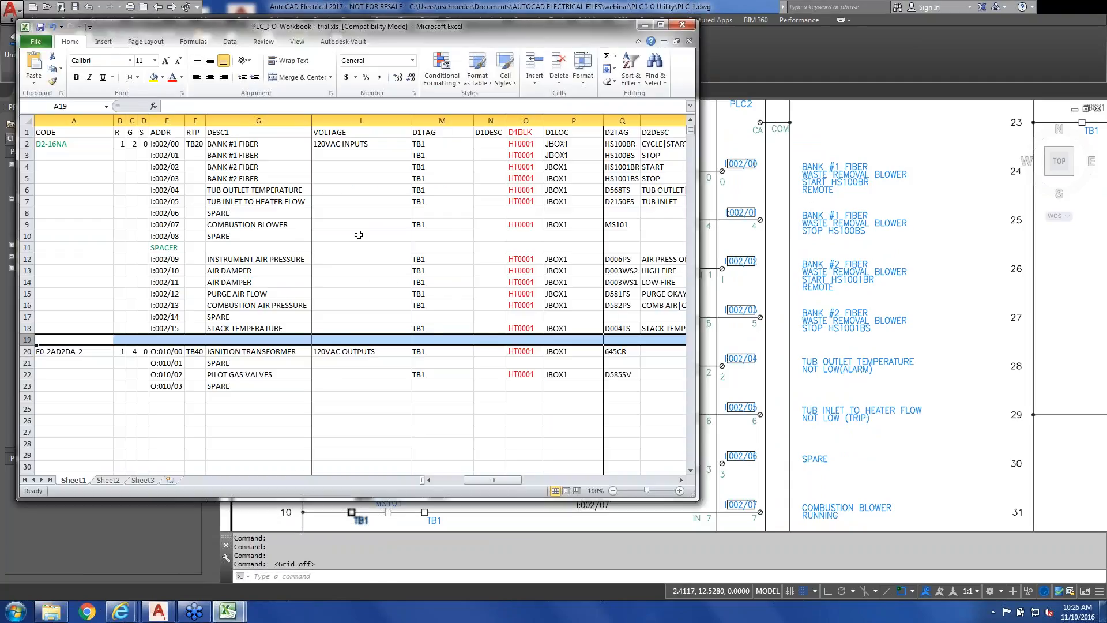
drag(493, 480, 470, 480)
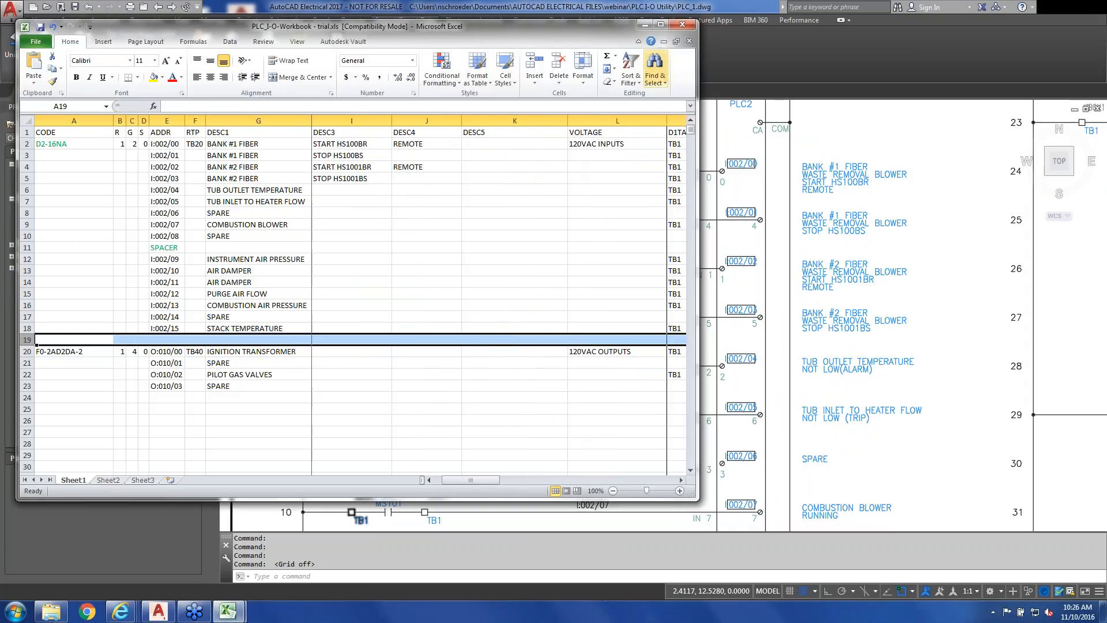
click(645, 25)
middle_click(663, 373)
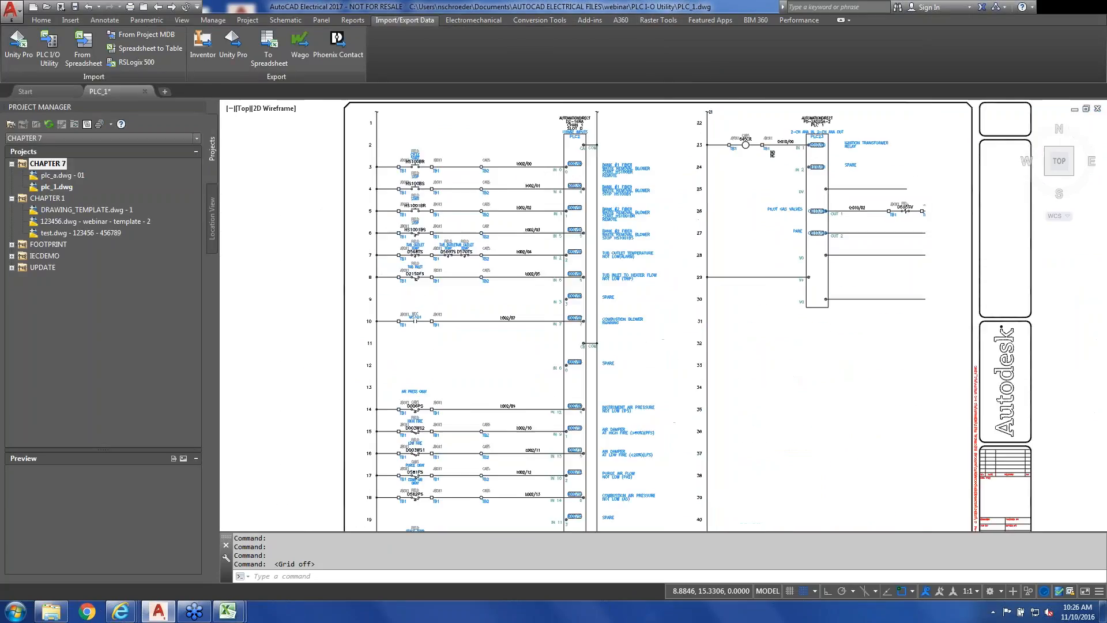